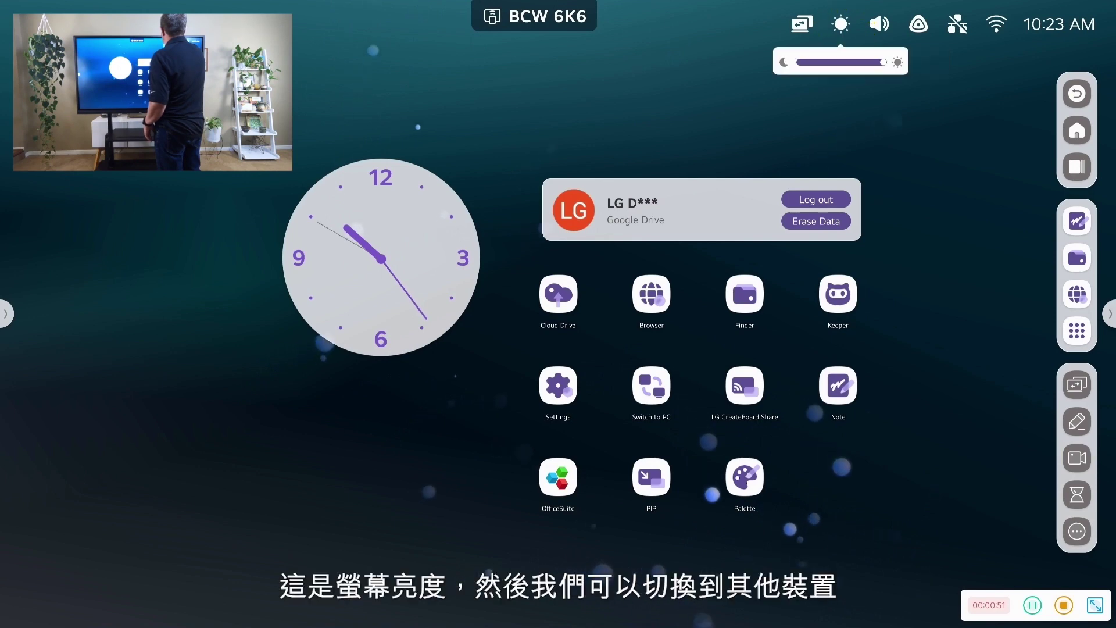
# Dim the screen to about half brightness and show the PC, Android, HDMI, Type-C and VGA input sources
pyautogui.click(841, 24)
pyautogui.moveTo(882, 62); pyautogui.dragTo(839, 62)
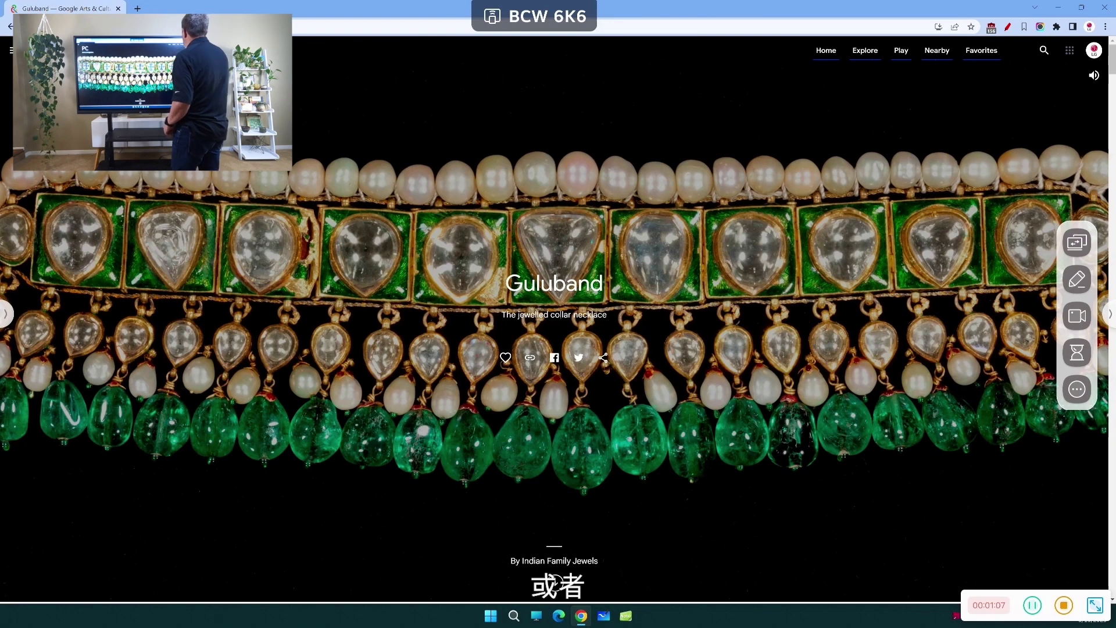
pyautogui.click(1077, 242)
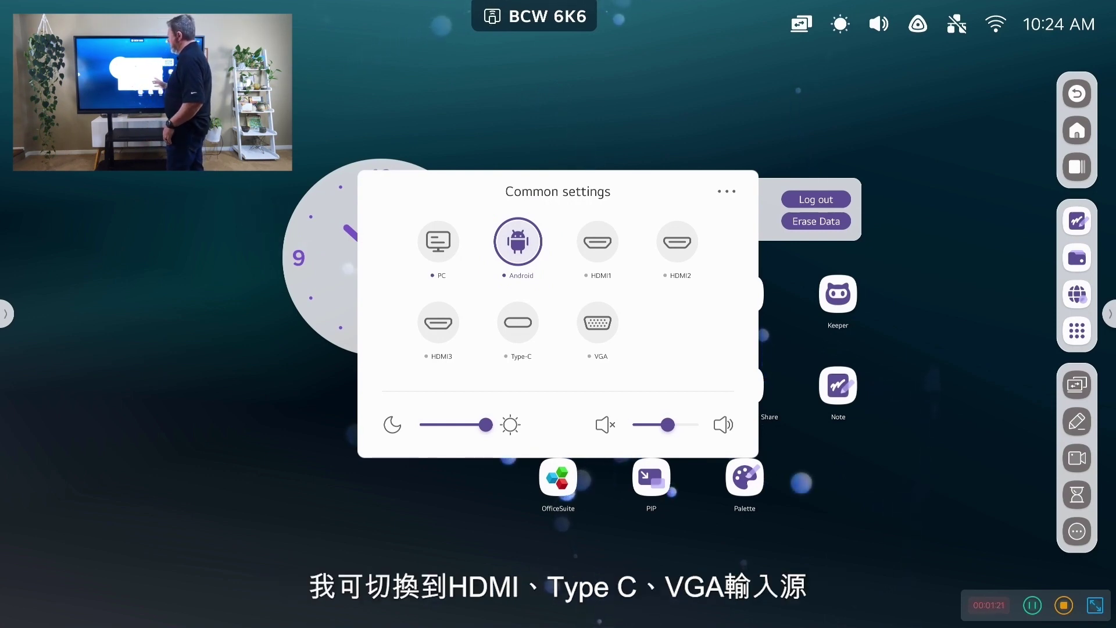
# Dismiss Common settings and expand the BCW 6K6 card showing Free Internet and Room 4305 CreateBoard
pyautogui.press('Escape')
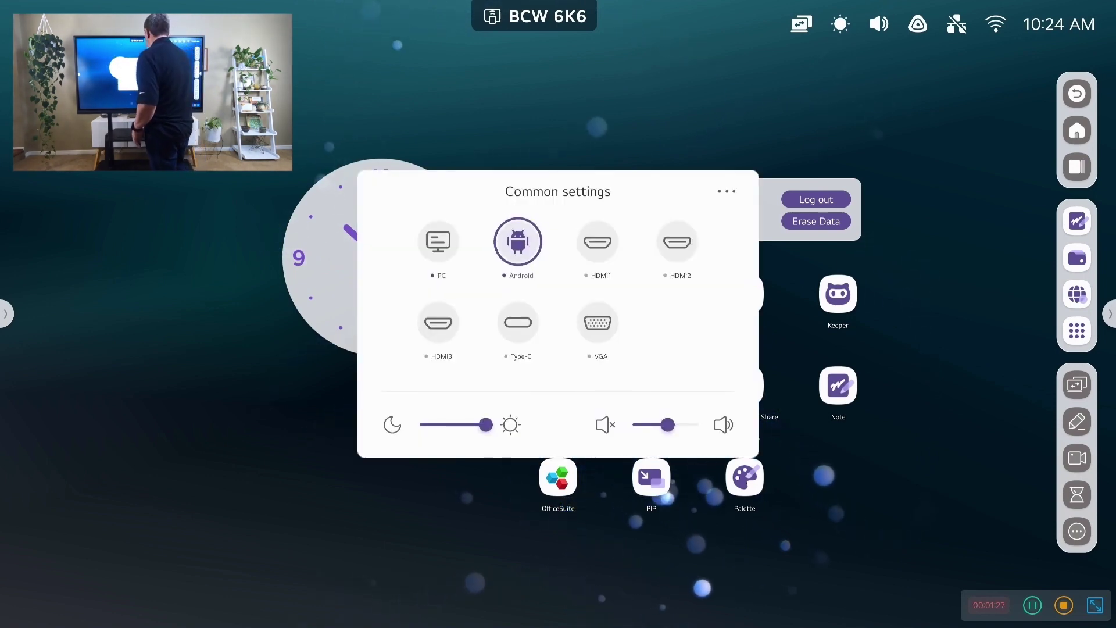
pyautogui.press('Escape')
pyautogui.click(534, 16)
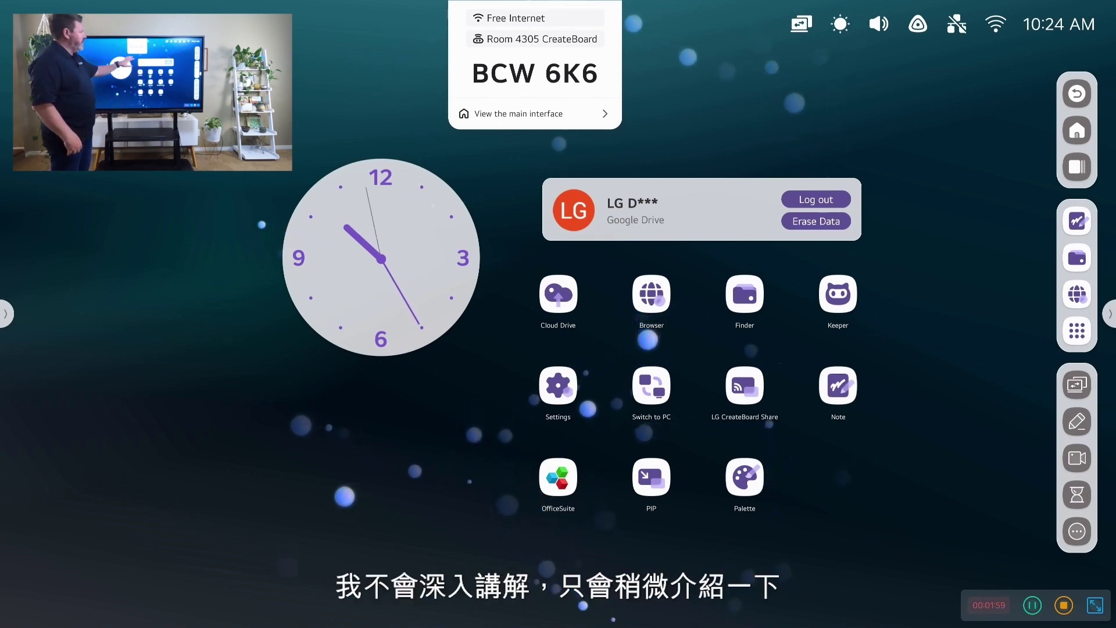
# In LG CreateBoard Share, skip the upgrade notice, view Menu > Screen Broadcast, then return home
pyautogui.click(744, 385)
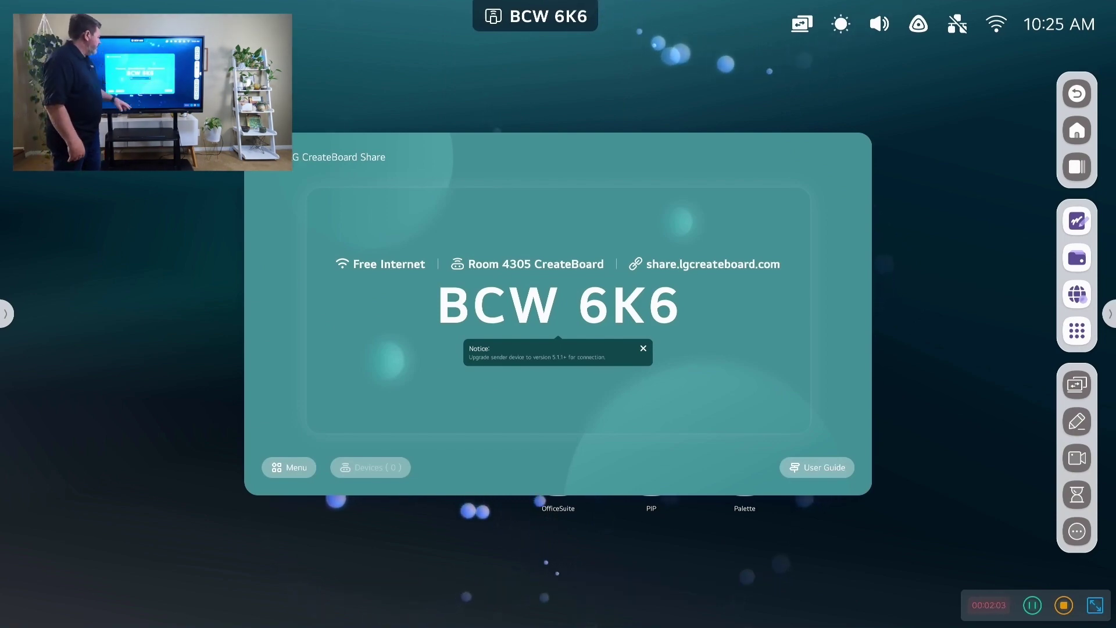
pyautogui.click(285, 465)
pyautogui.click(285, 467)
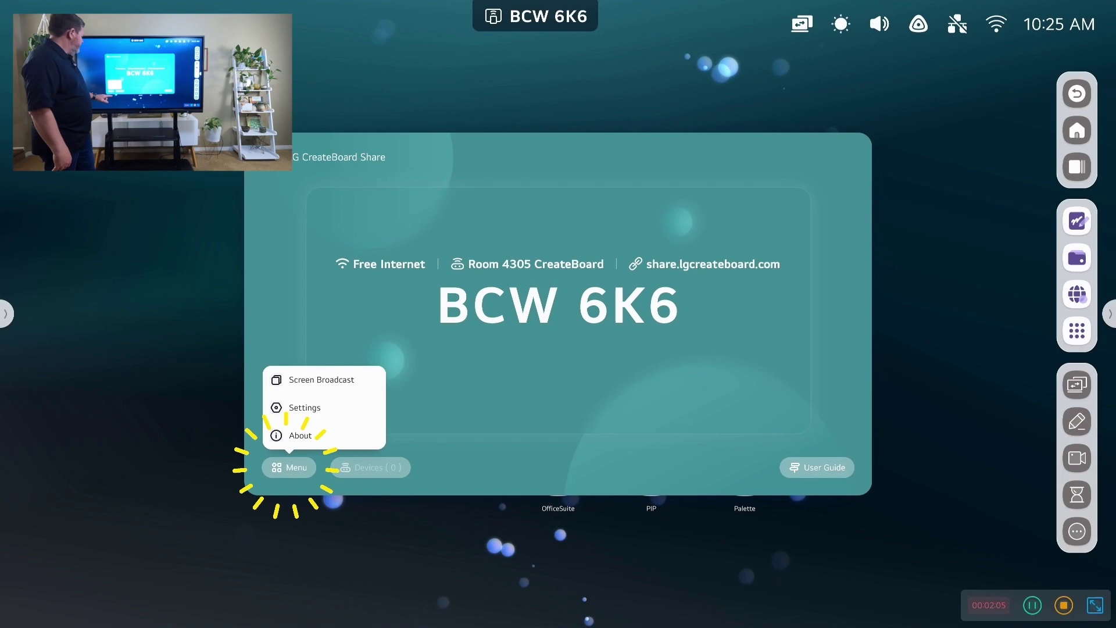
pyautogui.click(317, 377)
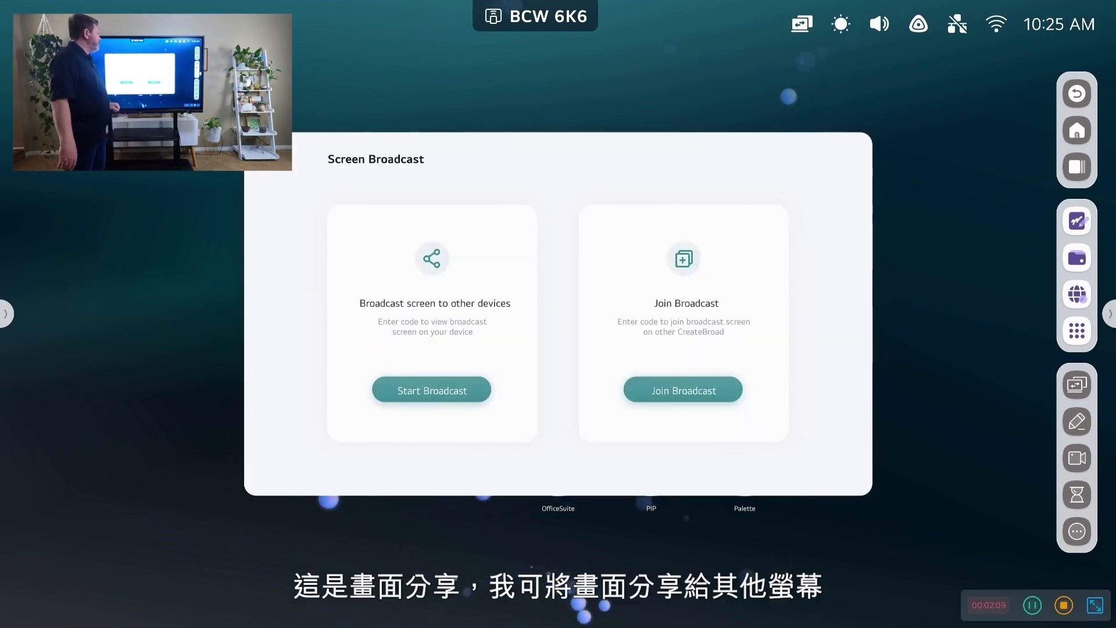
pyautogui.press('Escape')
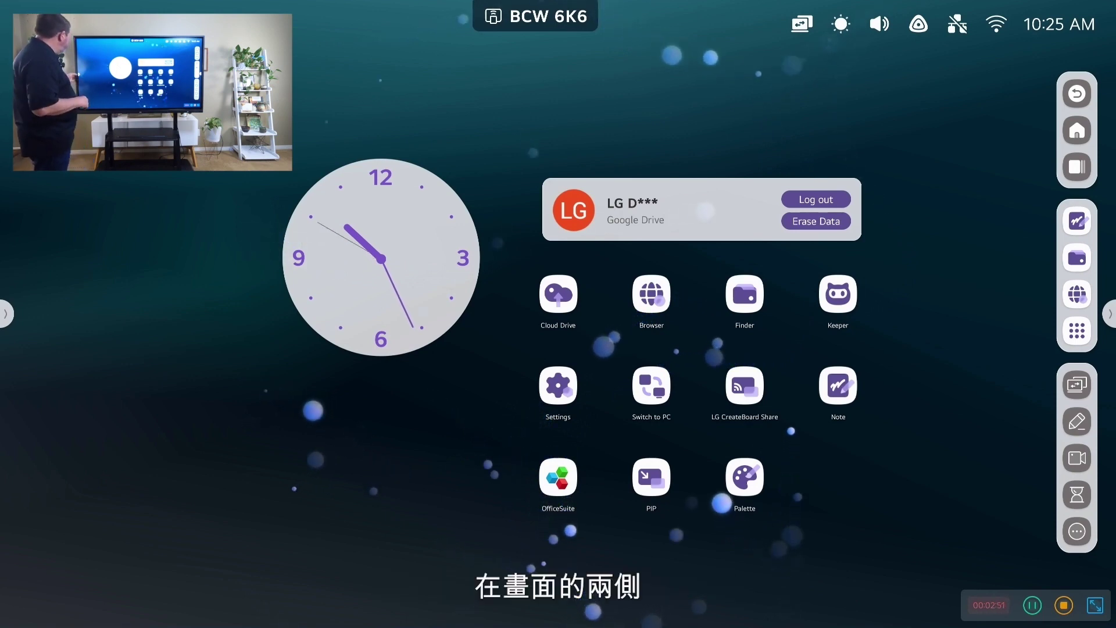
# Toggle the sidebar toolbar between the left and right screen edges
pyautogui.click(6, 313)
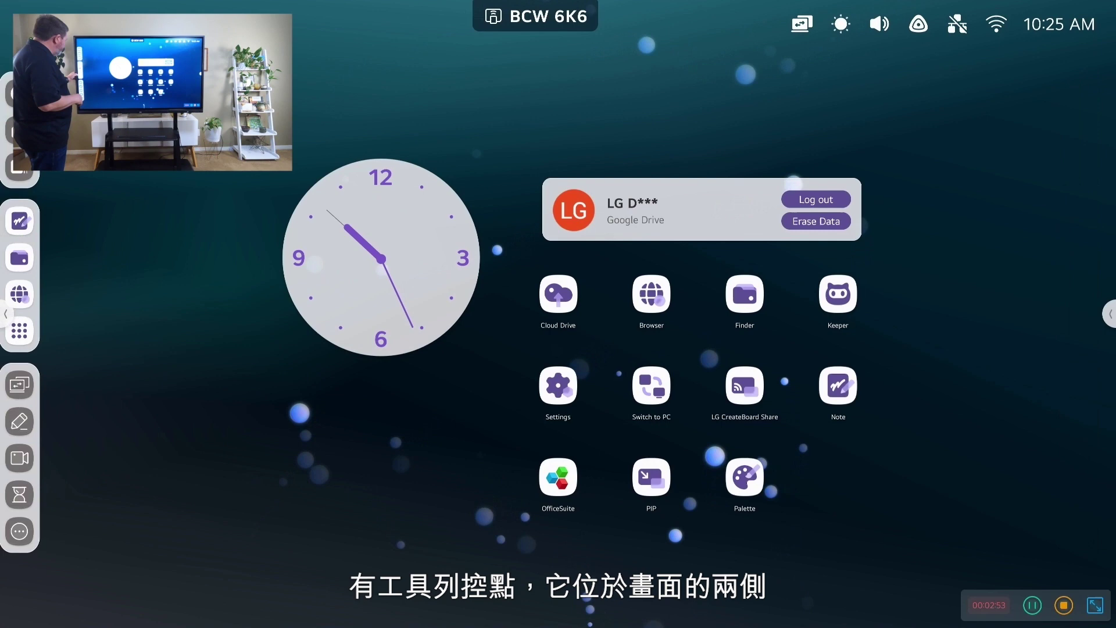
pyautogui.click(6, 314)
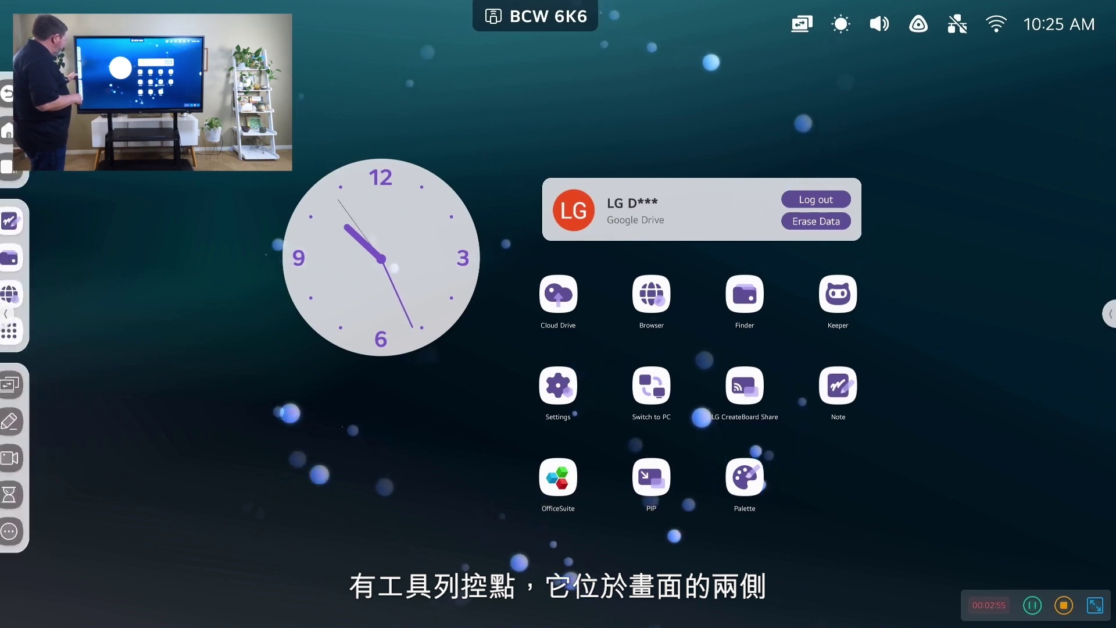
pyautogui.click(6, 314)
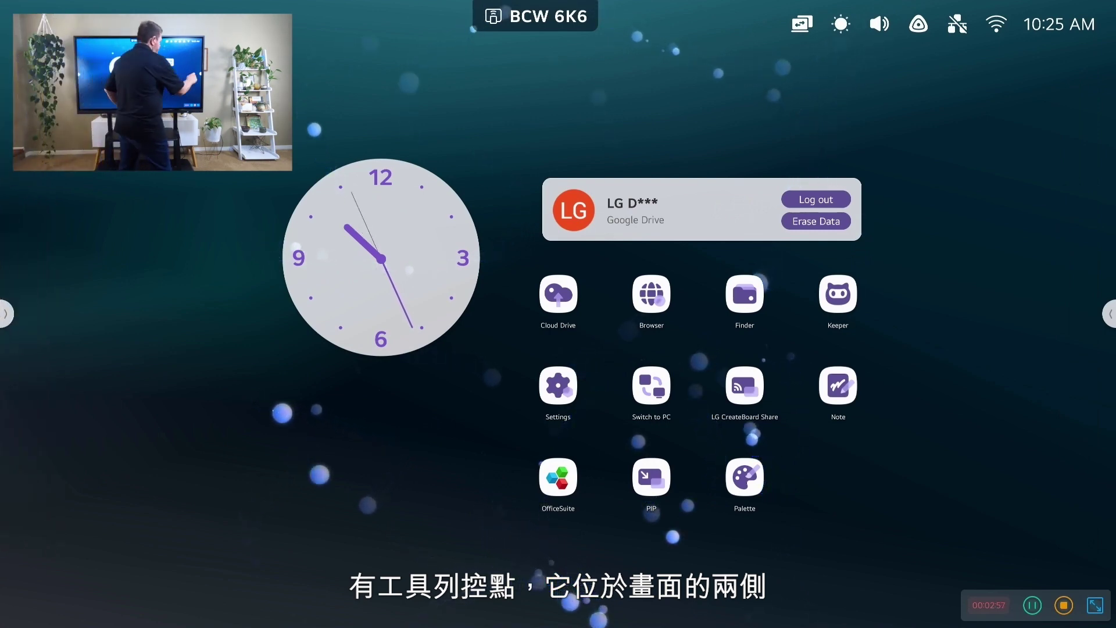
pyautogui.click(1109, 314)
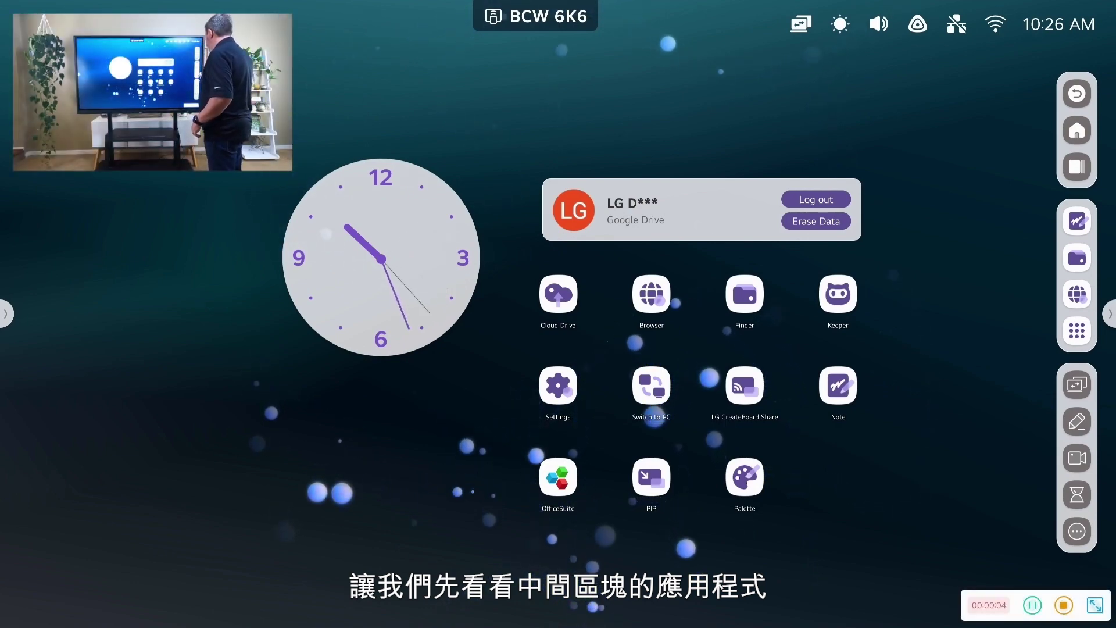
# Open the all-apps drawer and move Finder below Browser in the quick-launch dock
pyautogui.click(1076, 330)
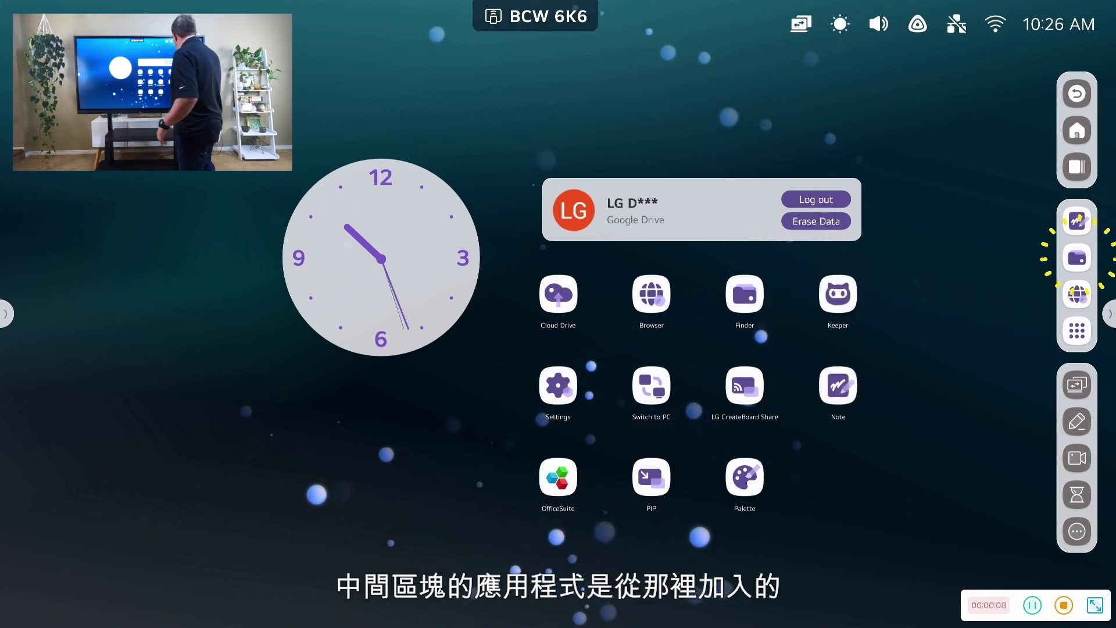
pyautogui.moveTo(1077, 258)
pyautogui.mouseDown()
pyautogui.moveTo(993, 334)
pyautogui.moveTo(843, 434)
pyautogui.moveTo(820, 473)
pyautogui.moveTo(1077, 294)
pyautogui.mouseUp()
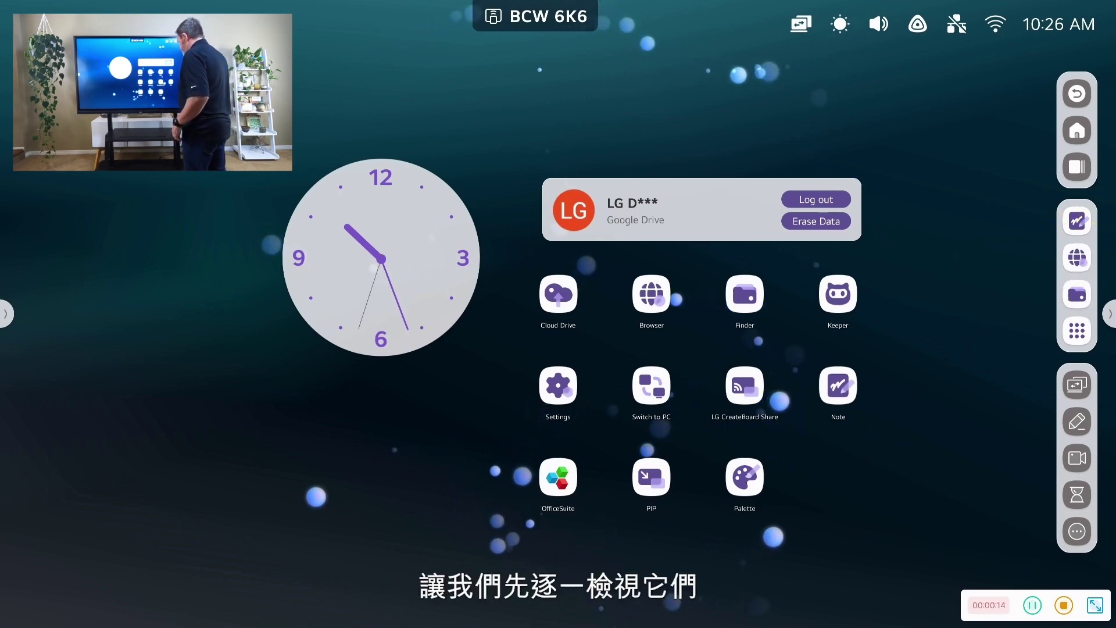
pyautogui.click(558, 294)
pyautogui.click(558, 293)
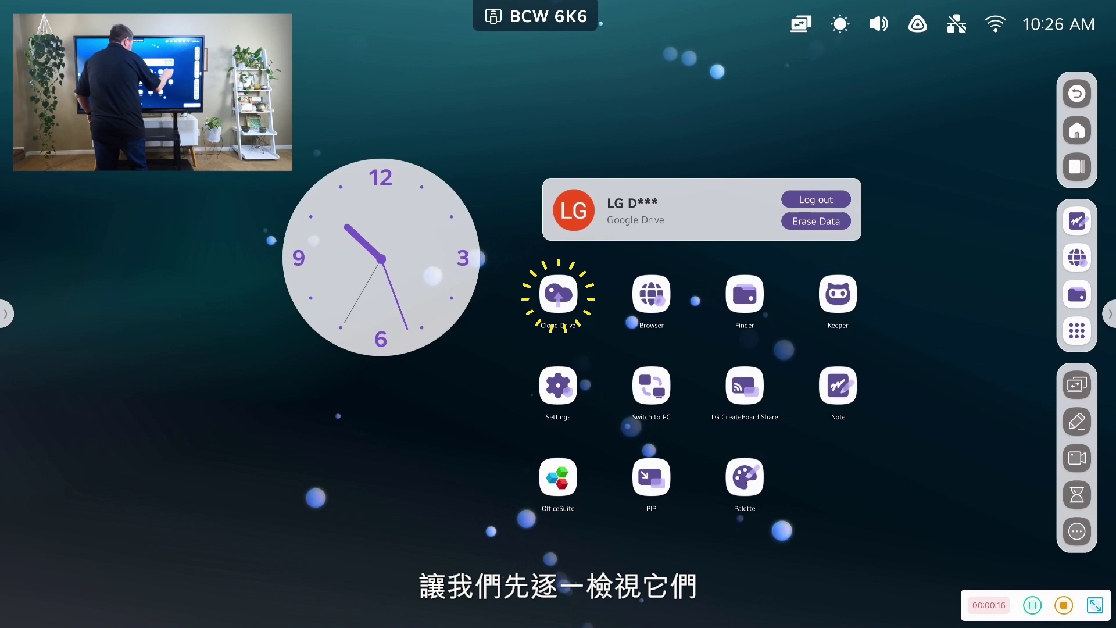
pyautogui.click(558, 294)
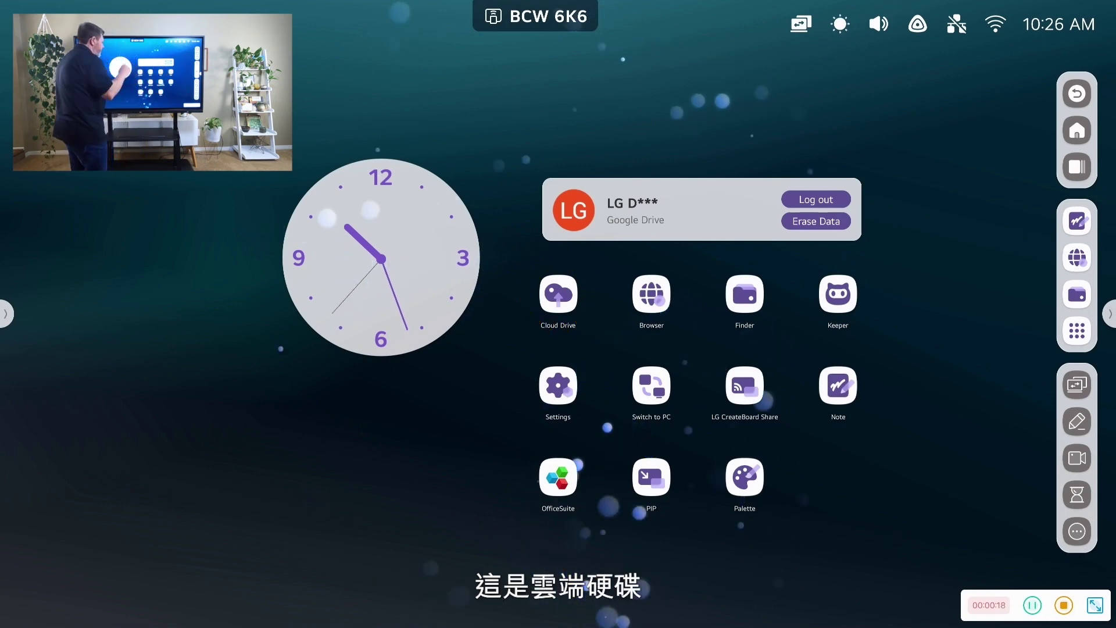
# Open Cloud Drive and view the Add Account choices, Google Drive and OneDrive
pyautogui.click(558, 294)
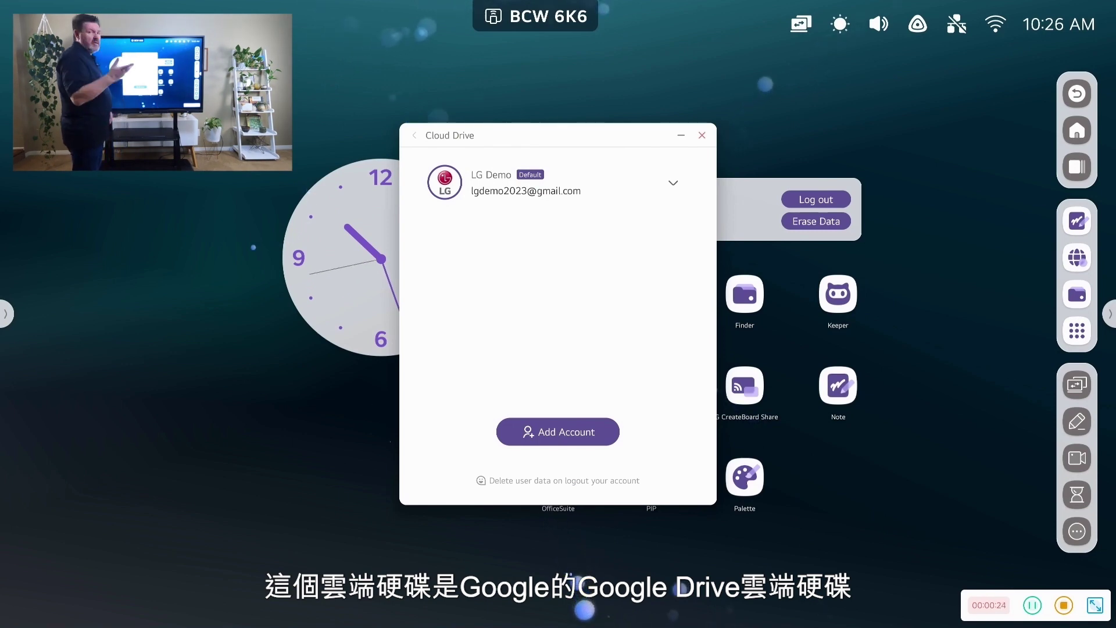
pyautogui.click(558, 431)
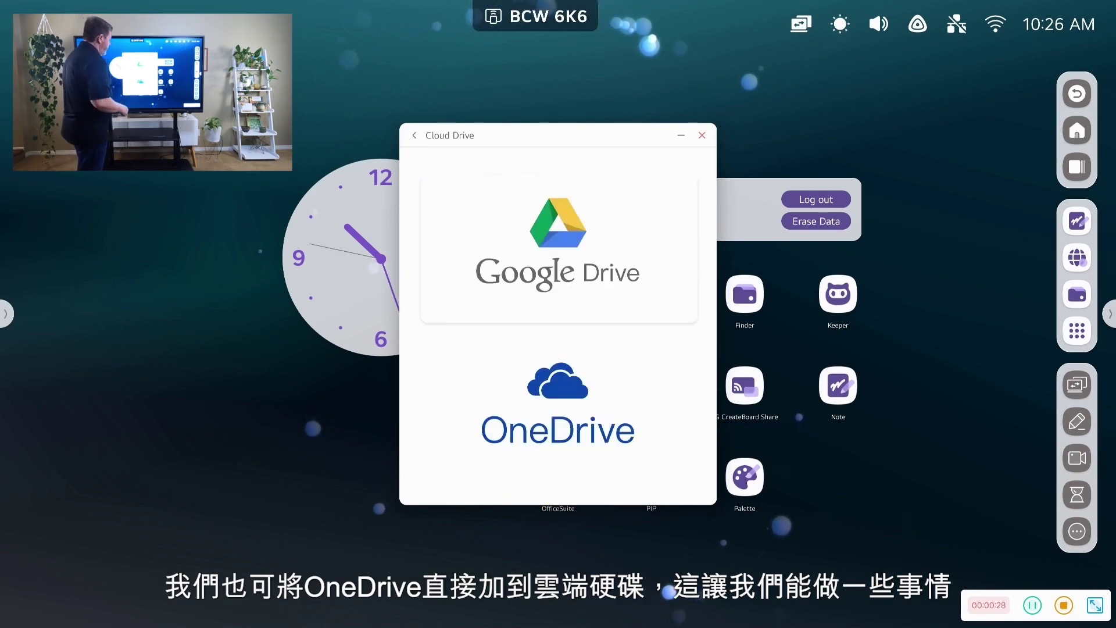
pyautogui.click(558, 425)
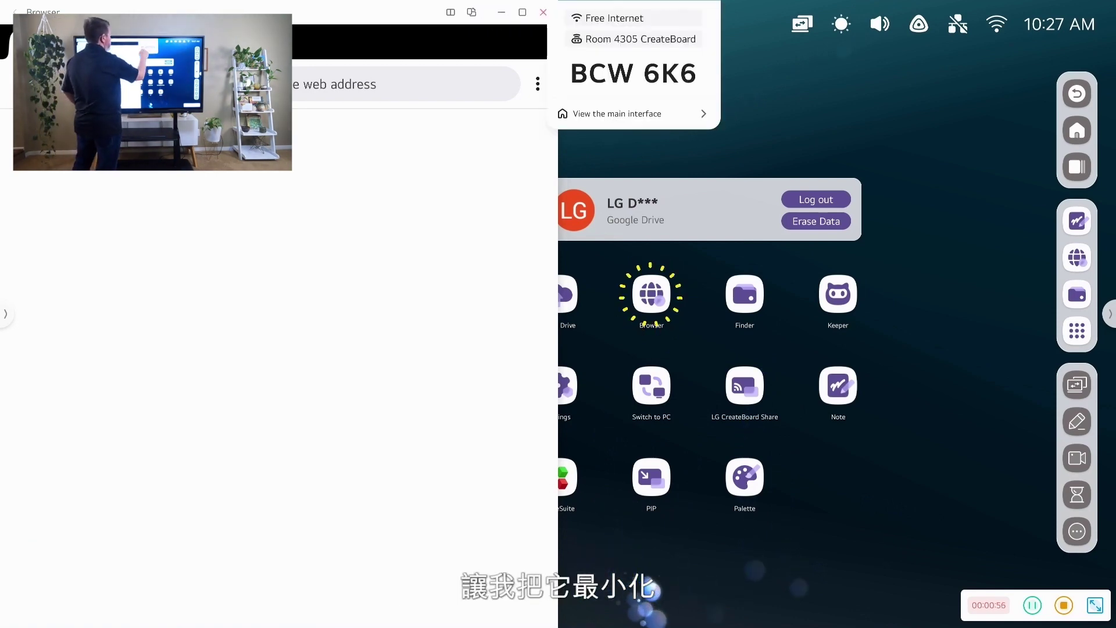
# Set the Share app's floating window size to Mini size in its settings
pyautogui.click(634, 16)
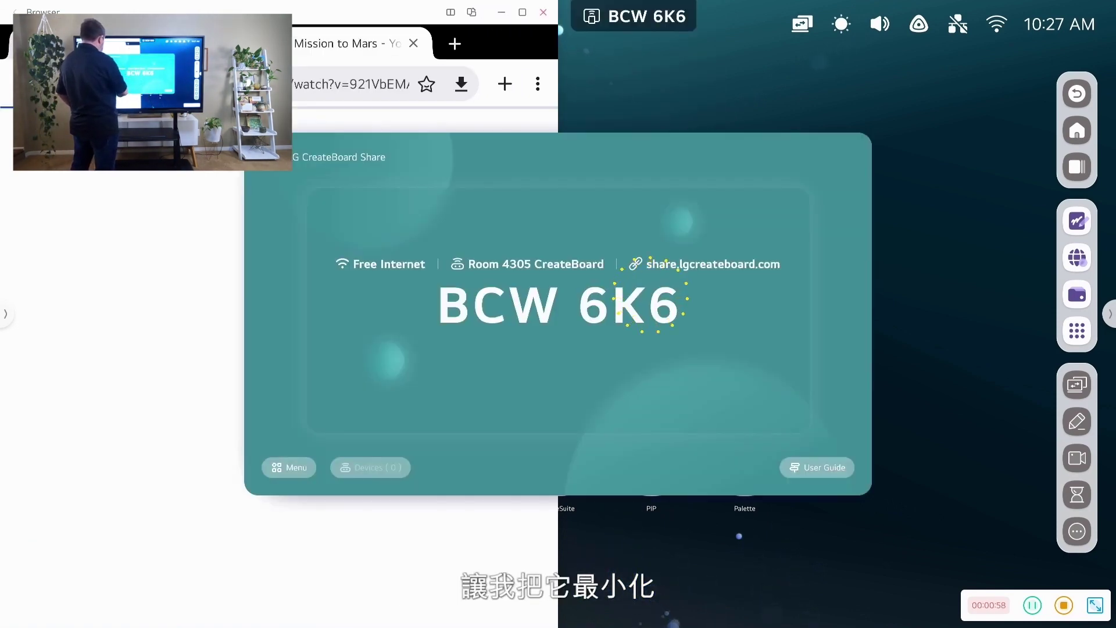
pyautogui.click(289, 467)
pyautogui.click(304, 408)
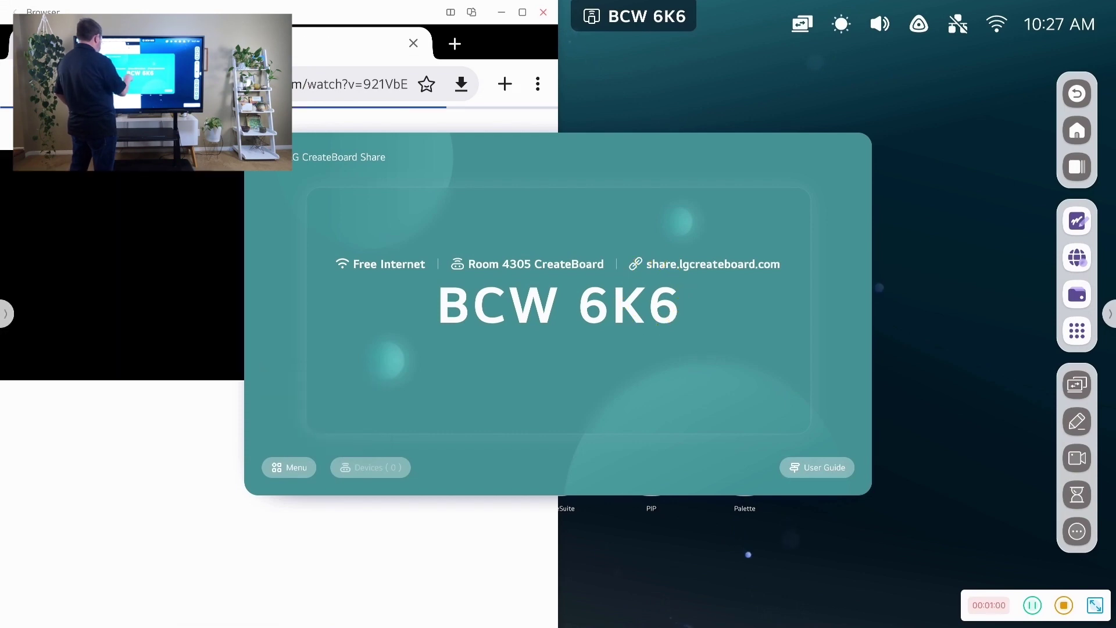
pyautogui.scroll(-5, 555, 337)
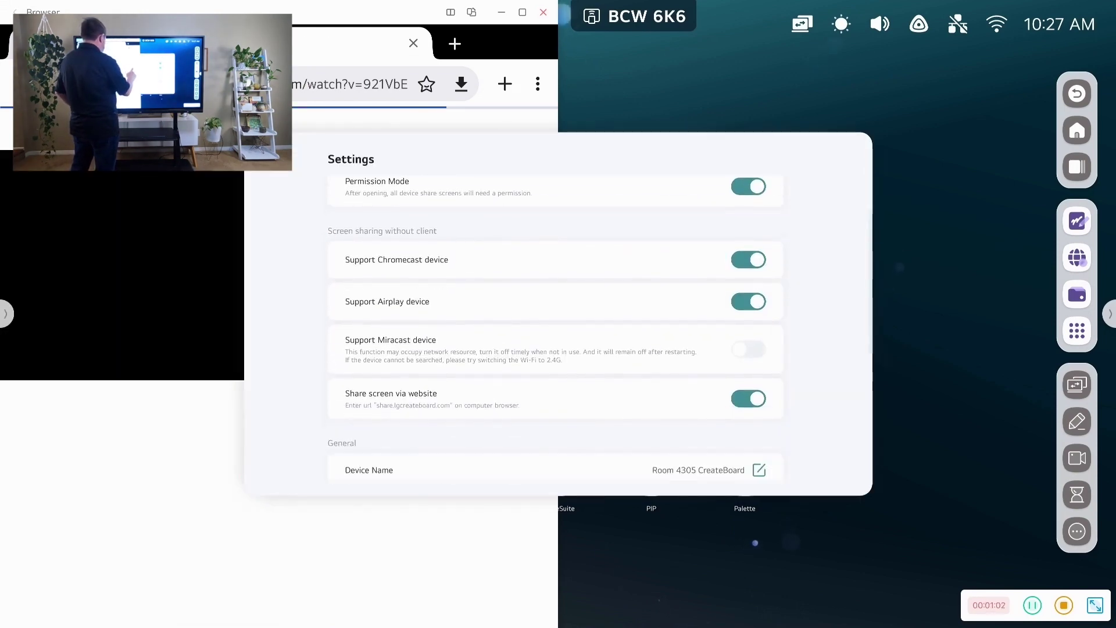
pyautogui.scroll(-3, 556, 325)
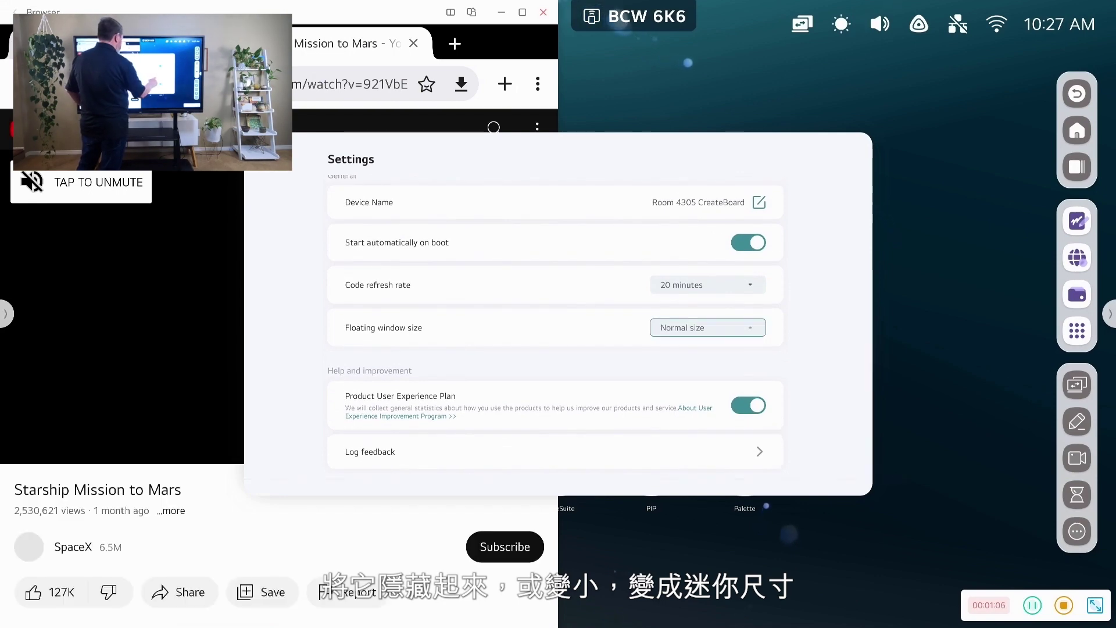
pyautogui.click(677, 369)
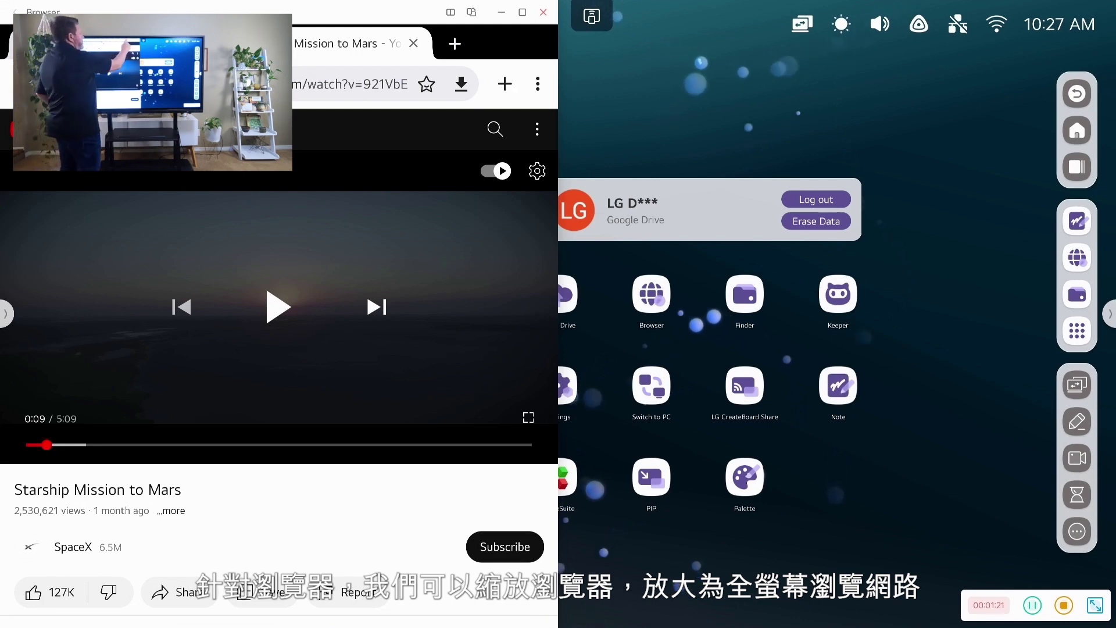
# Maximise the Starship Mission to Mars browser, then restore it to half the screen
pyautogui.click(522, 11)
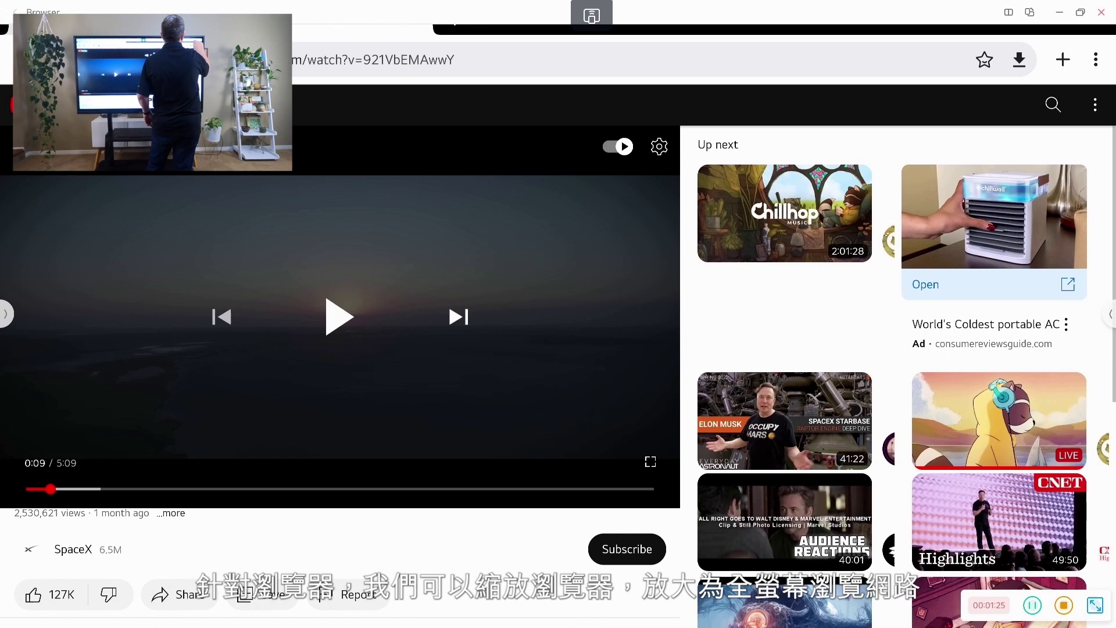
pyautogui.click(1008, 11)
pyautogui.click(1000, 58)
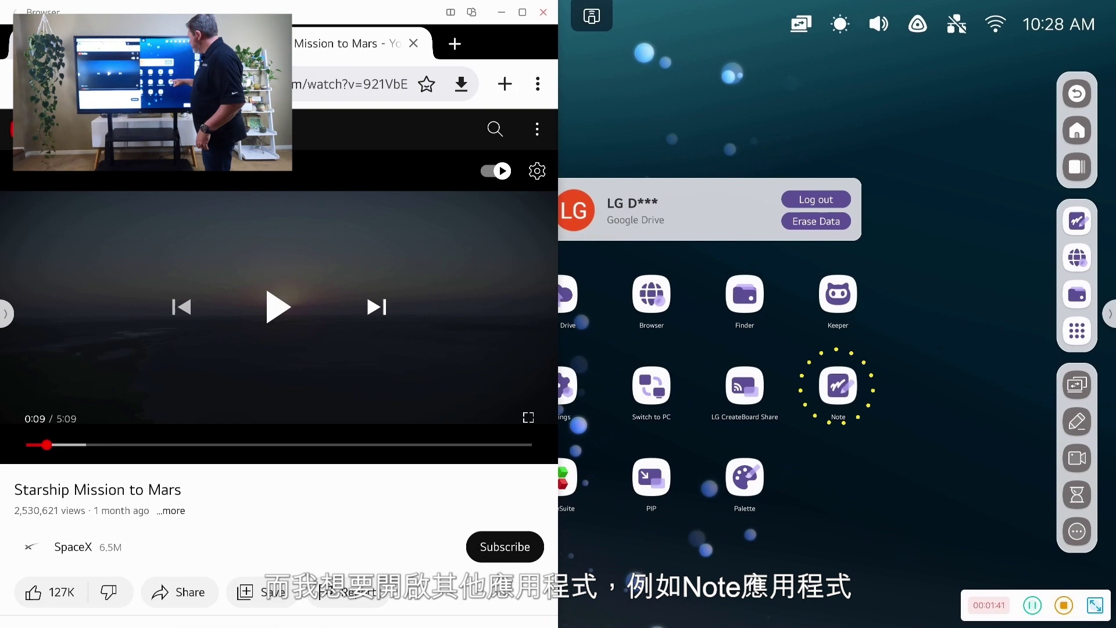
# Snap the Note app to the right half beside the video and handwrite NOTES
pyautogui.click(838, 385)
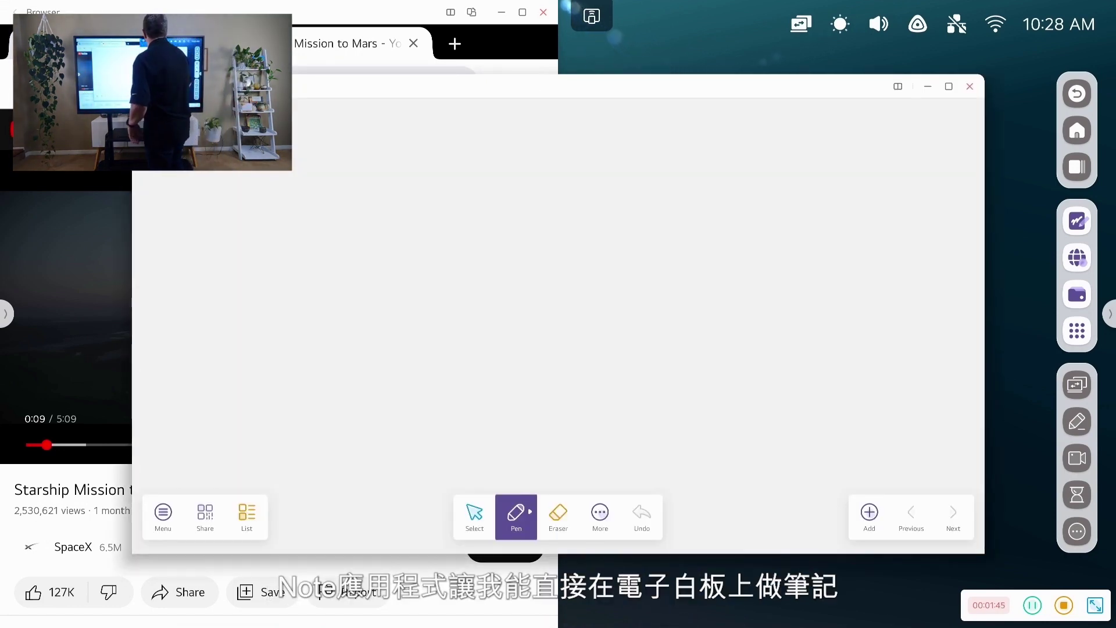
pyautogui.click(898, 86)
pyautogui.click(911, 112)
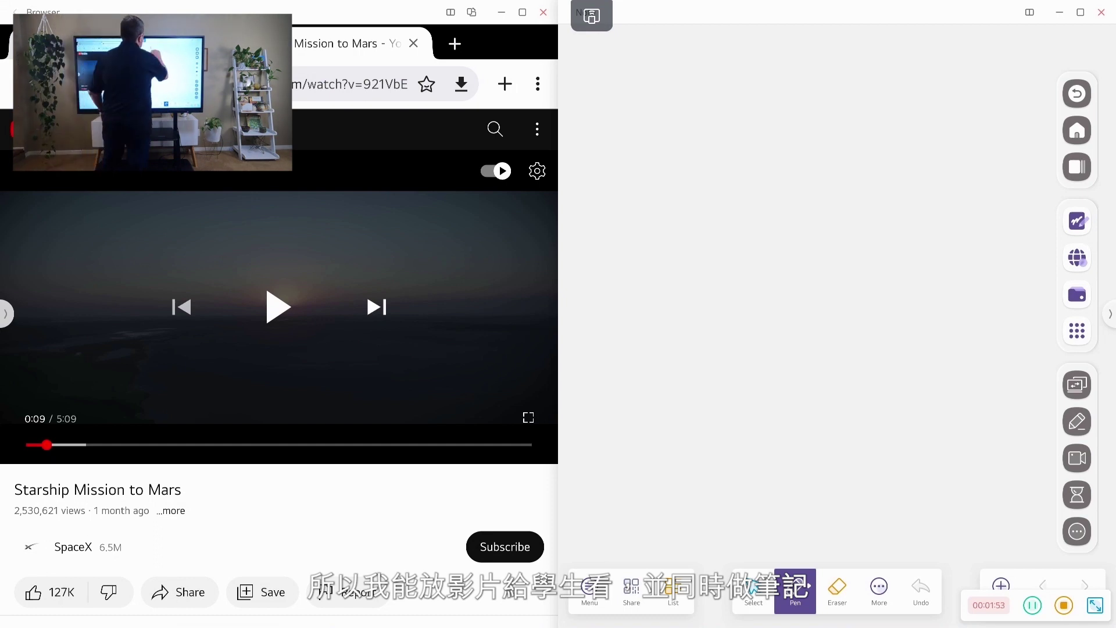
pyautogui.moveTo(769, 78); pyautogui.dragTo(767, 139)
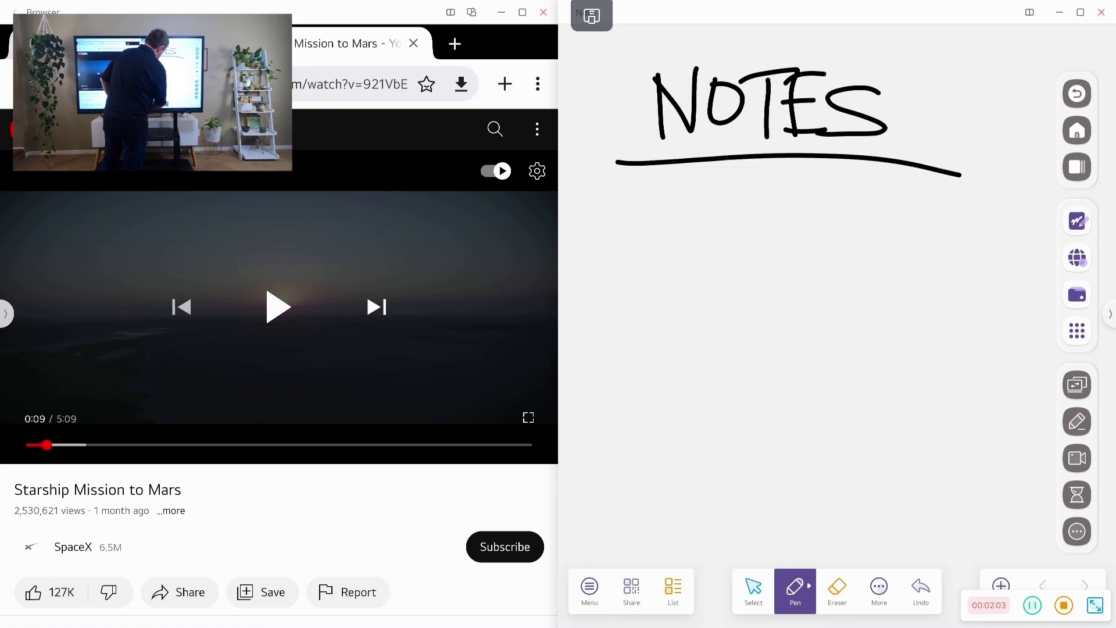
pyautogui.click(589, 587)
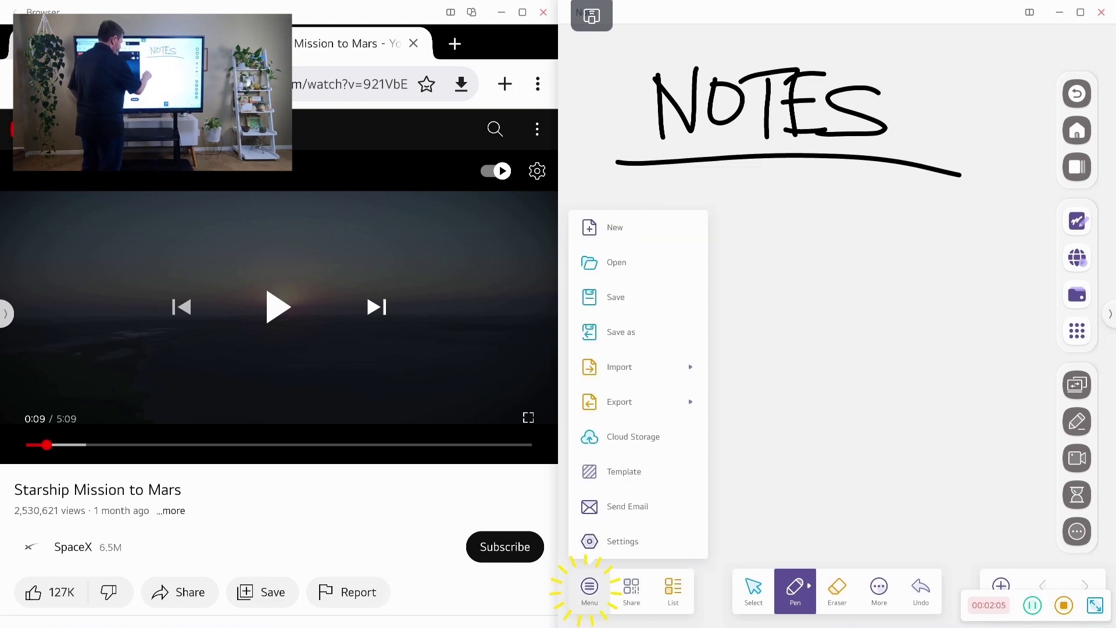
pyautogui.click(616, 297)
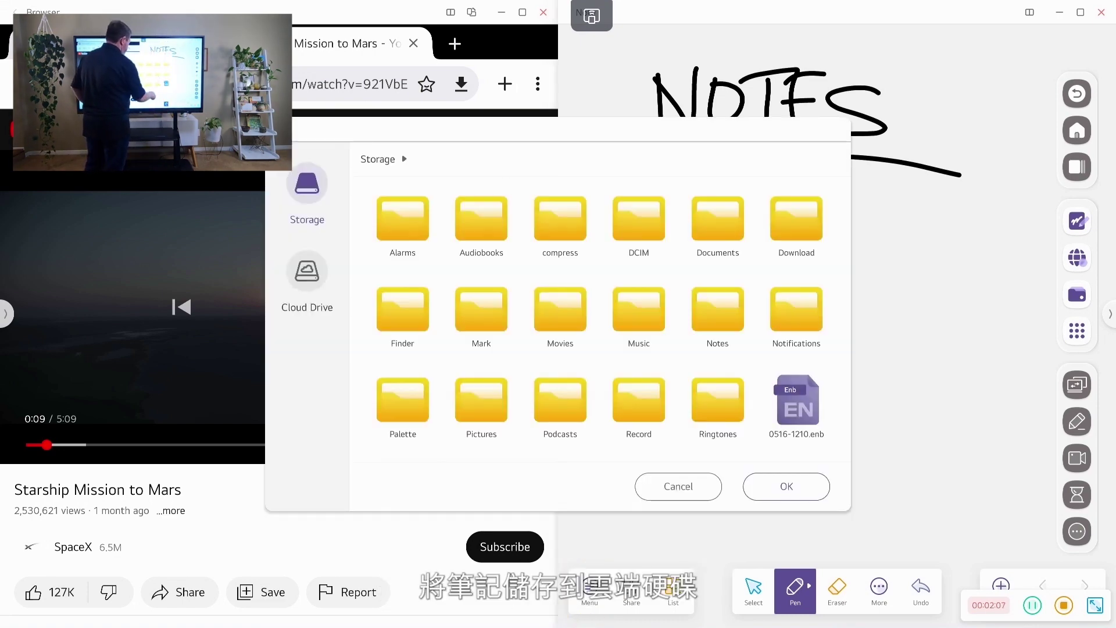
pyautogui.click(678, 486)
pyautogui.click(589, 587)
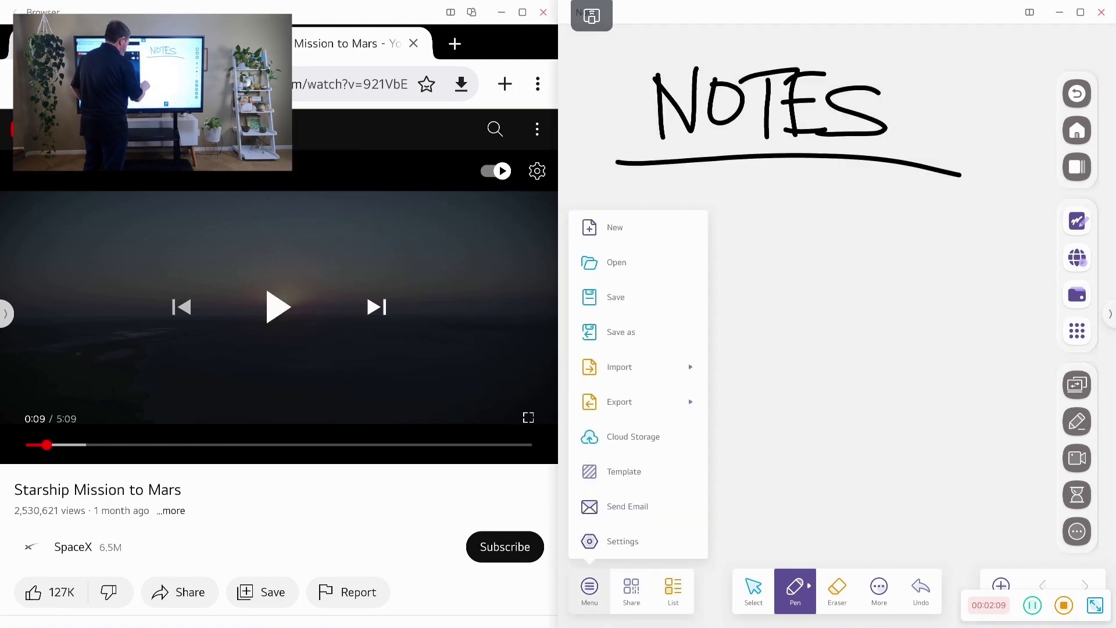
pyautogui.click(619, 402)
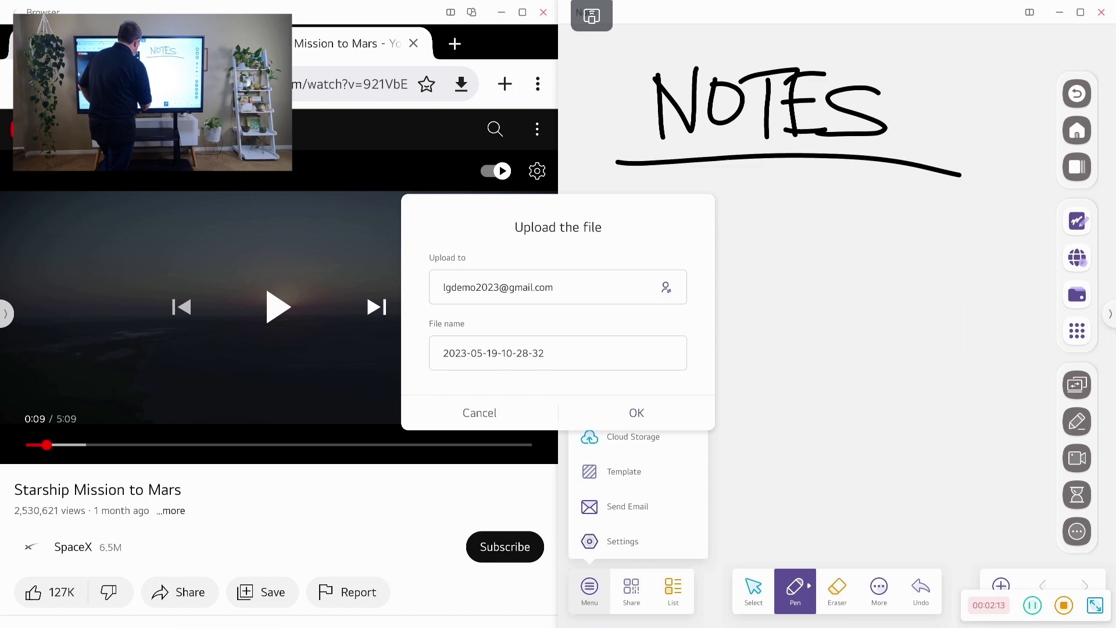
pyautogui.click(480, 413)
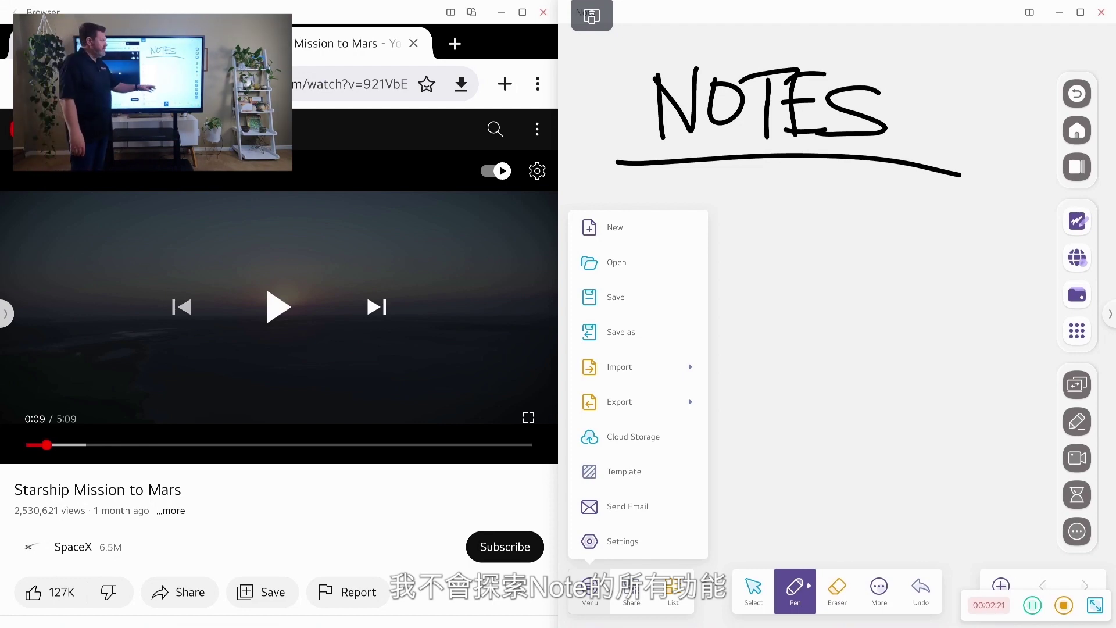
pyautogui.click(590, 588)
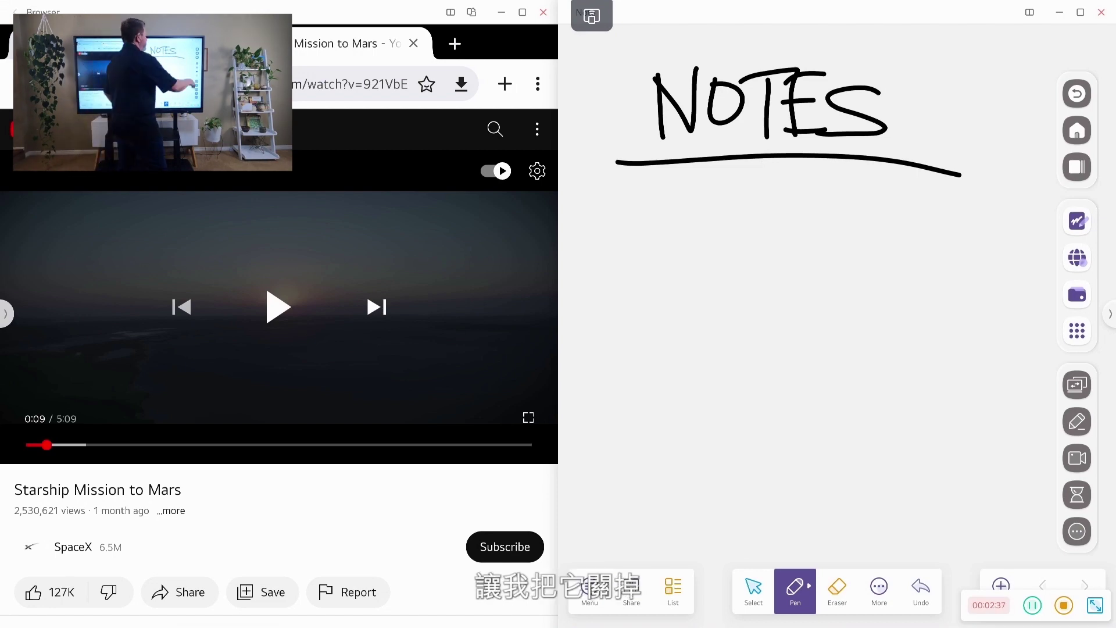
# Close the rocket-video browser and the unsaved note, then run Keeper's Garbage Clean
pyautogui.click(1077, 130)
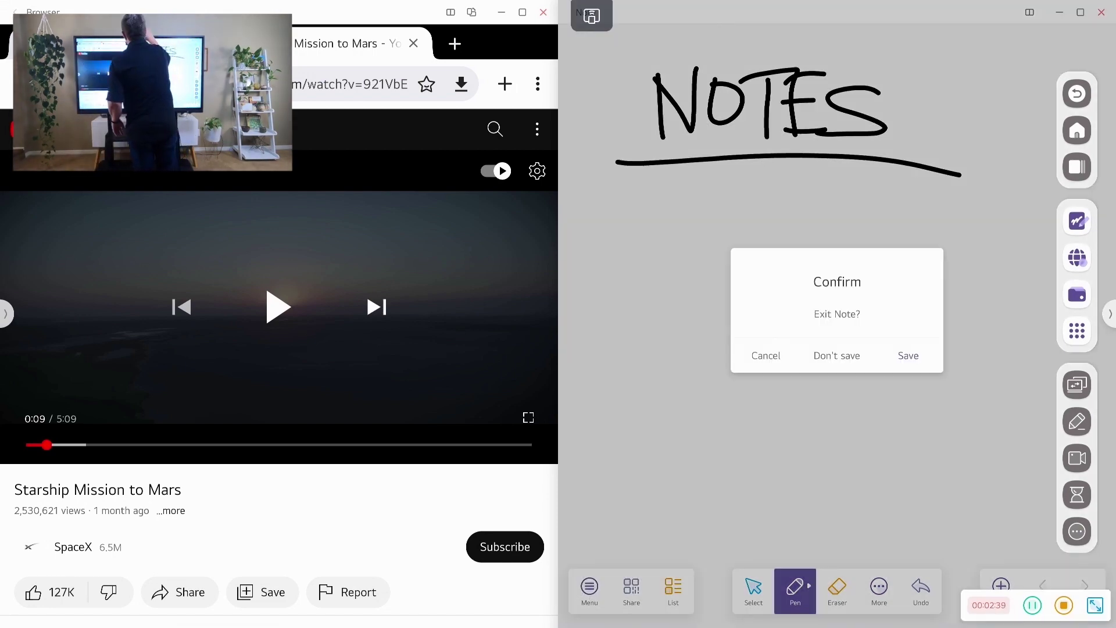
pyautogui.click(543, 11)
pyautogui.click(765, 356)
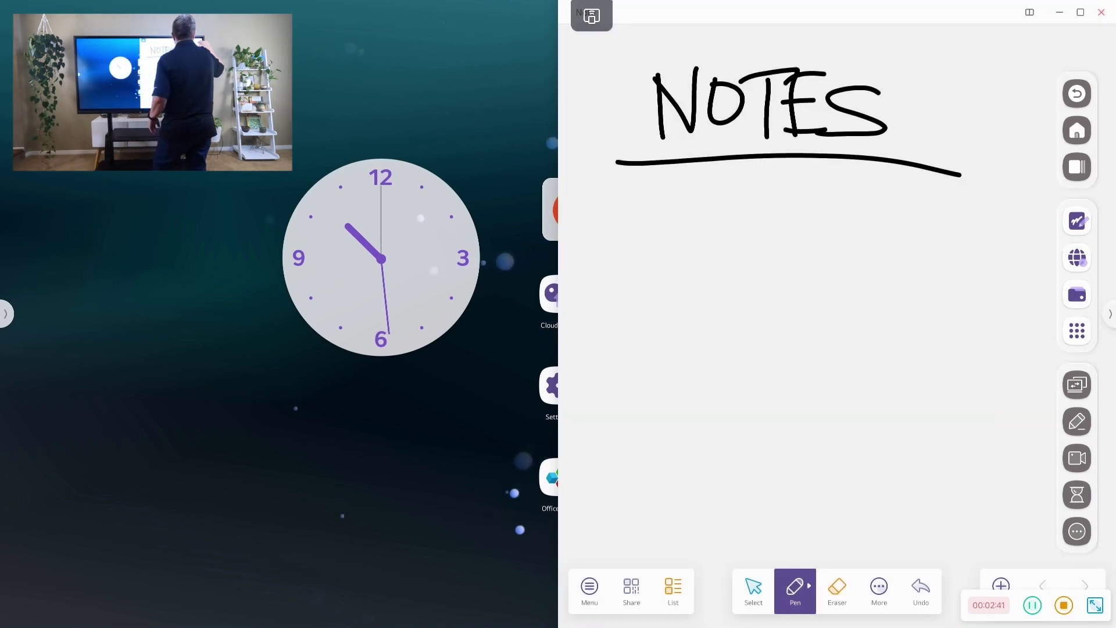
pyautogui.click(1077, 131)
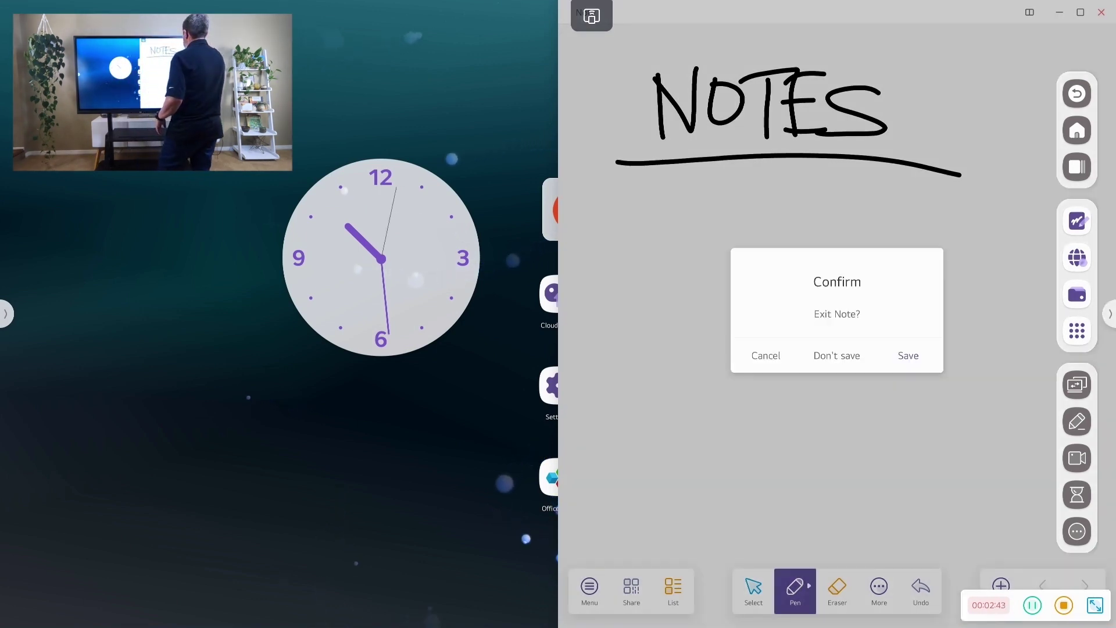
pyautogui.click(765, 355)
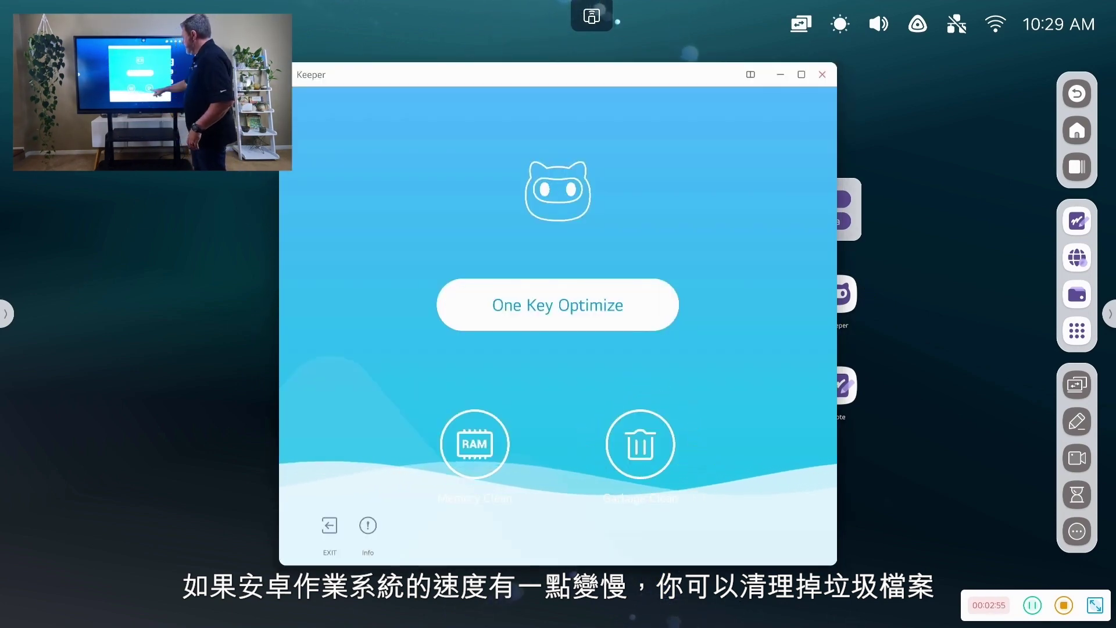
pyautogui.click(640, 444)
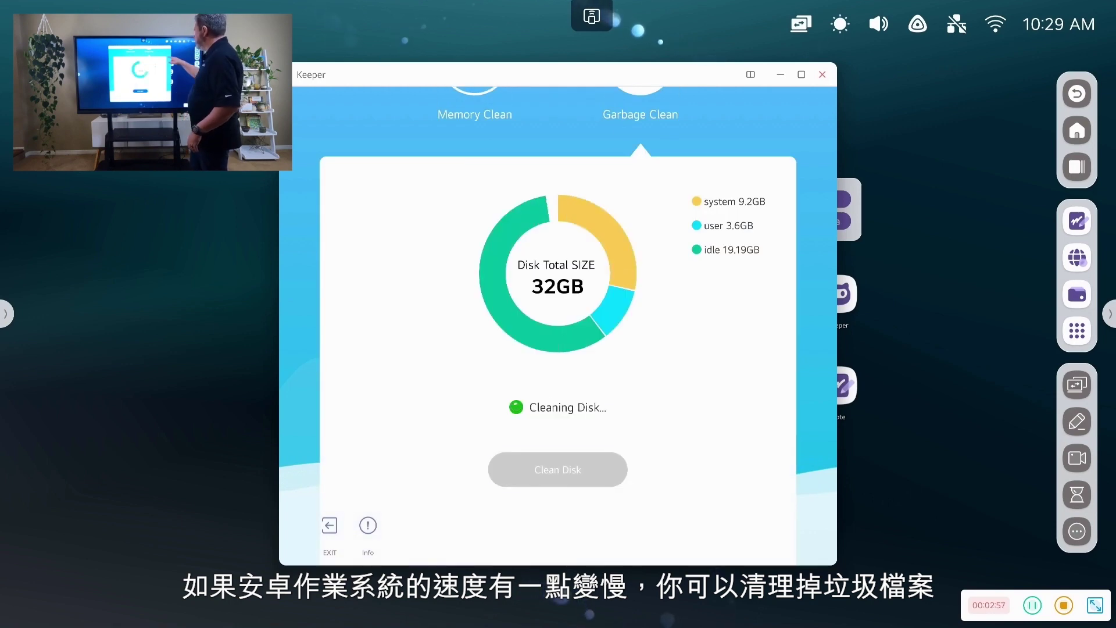
# Close Keeper, open Settings, and browse Personal and Wireless & Network > Bluetooth
pyautogui.click(821, 75)
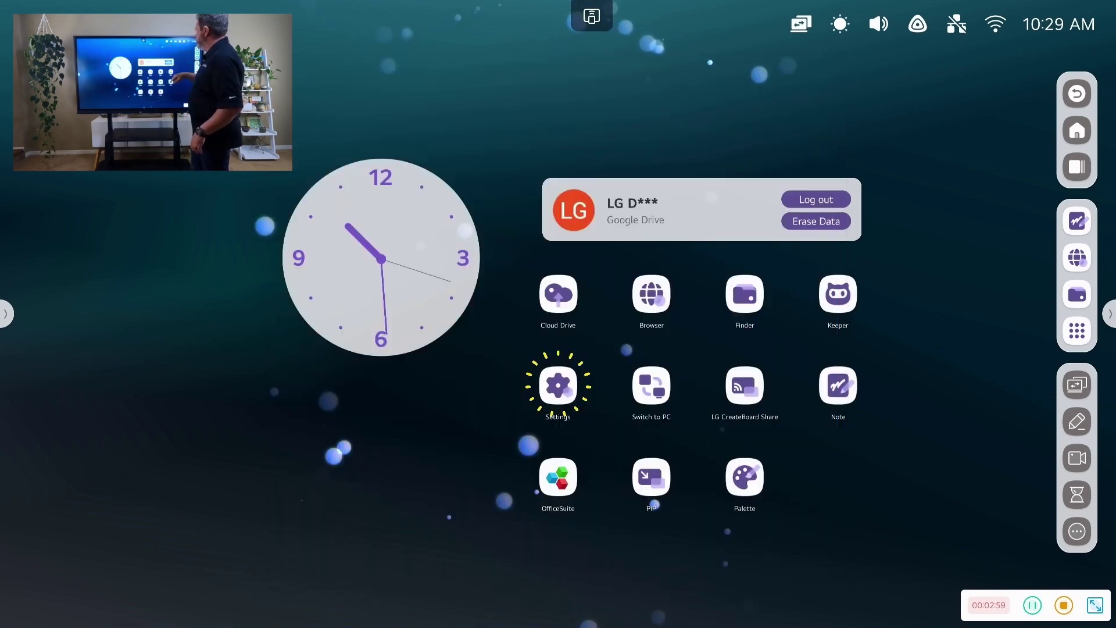
pyautogui.click(558, 384)
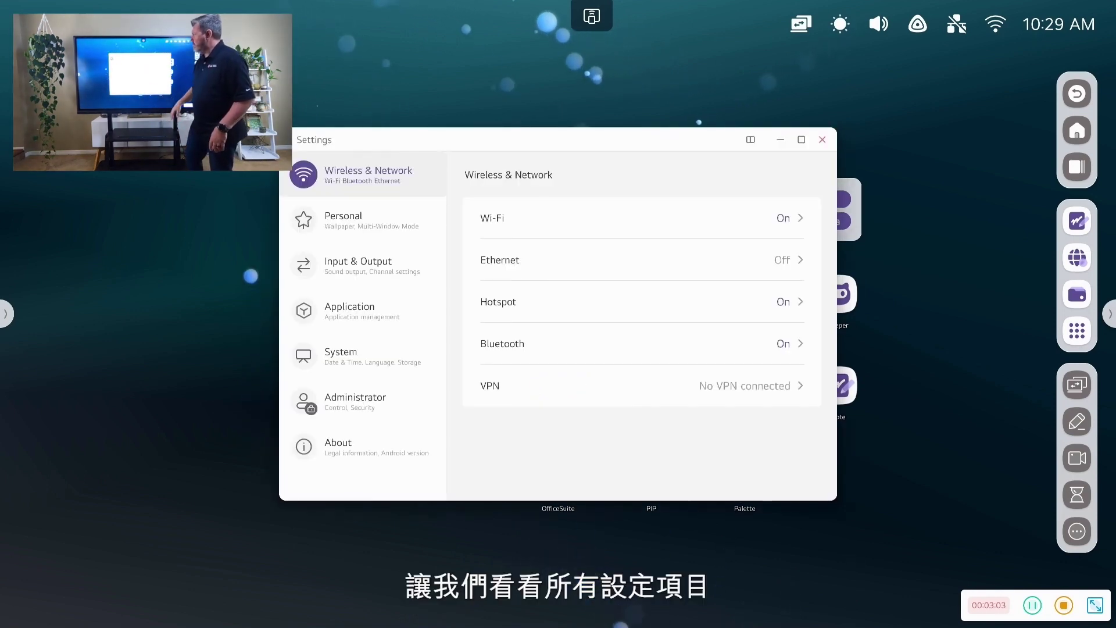
pyautogui.click(343, 220)
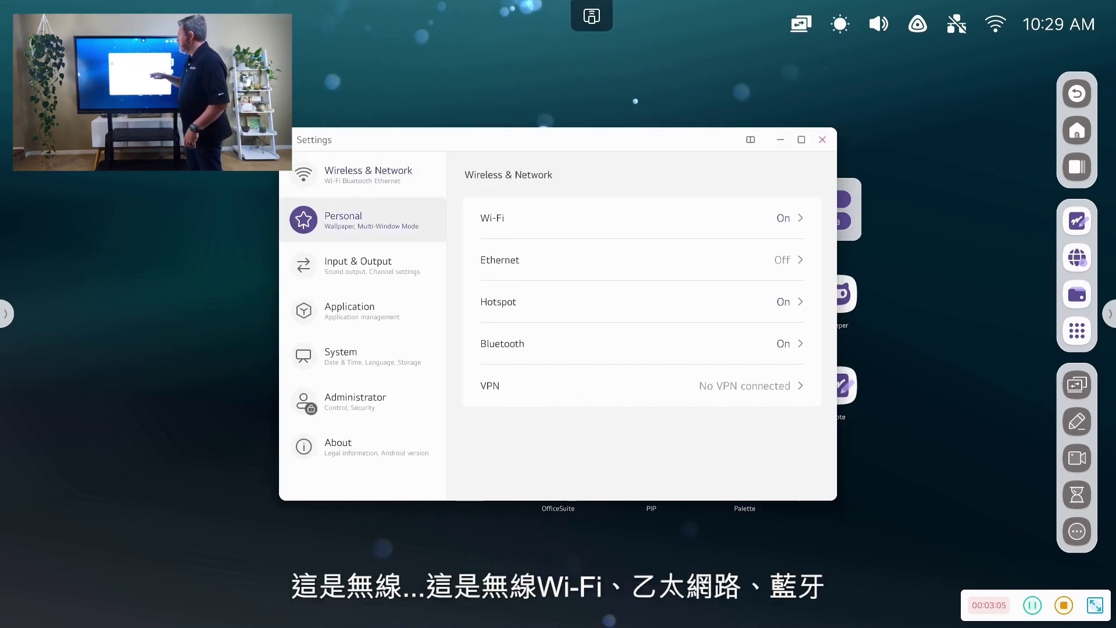
pyautogui.click(368, 174)
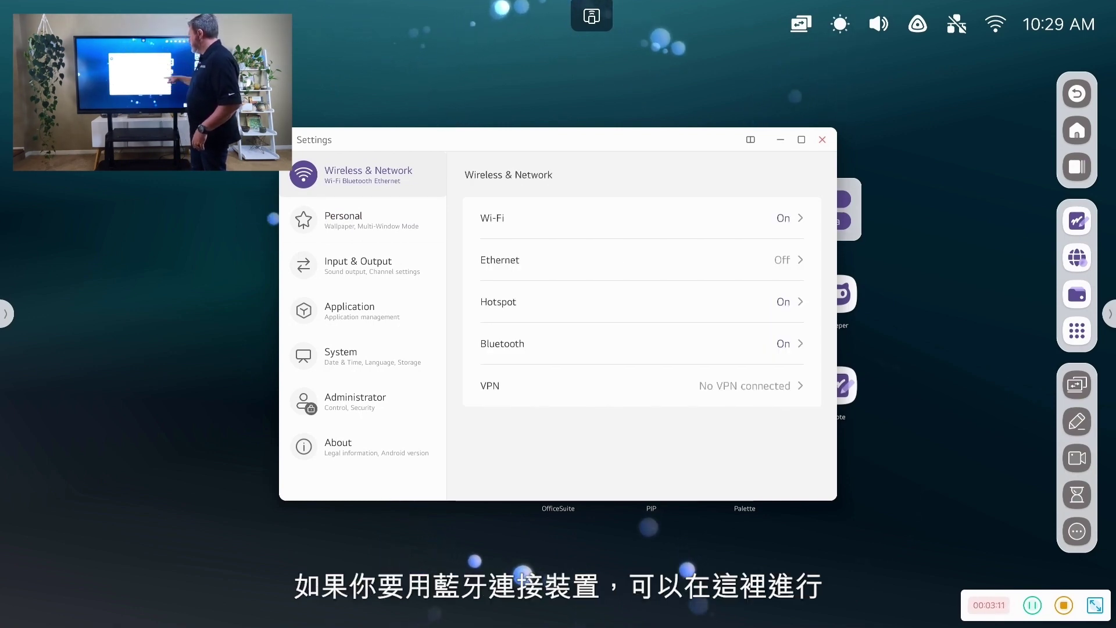
pyautogui.click(502, 344)
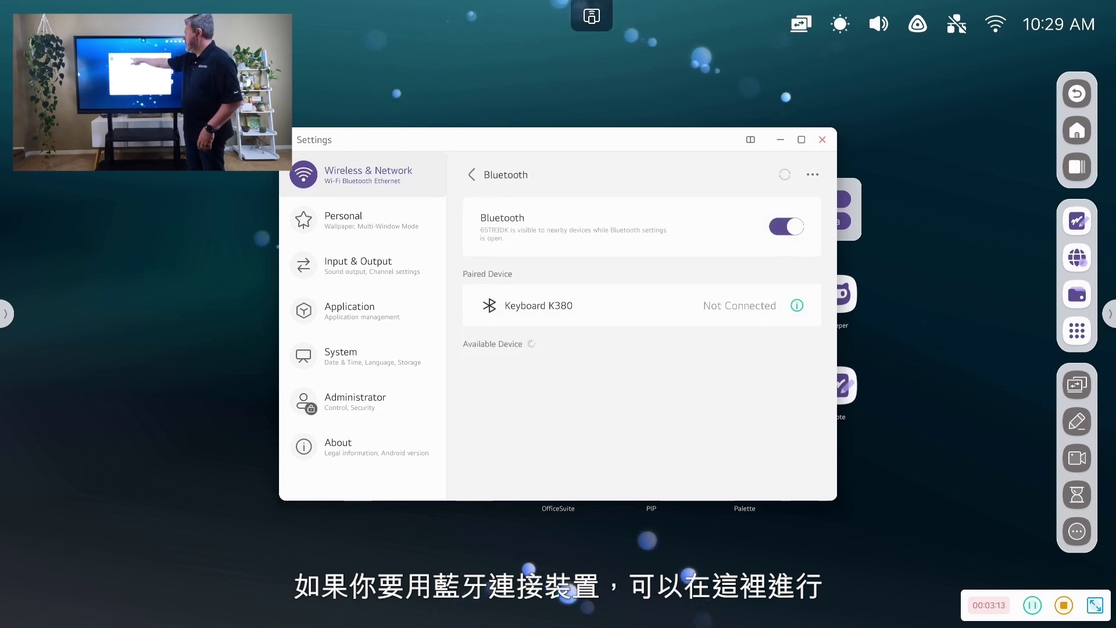
pyautogui.click(472, 174)
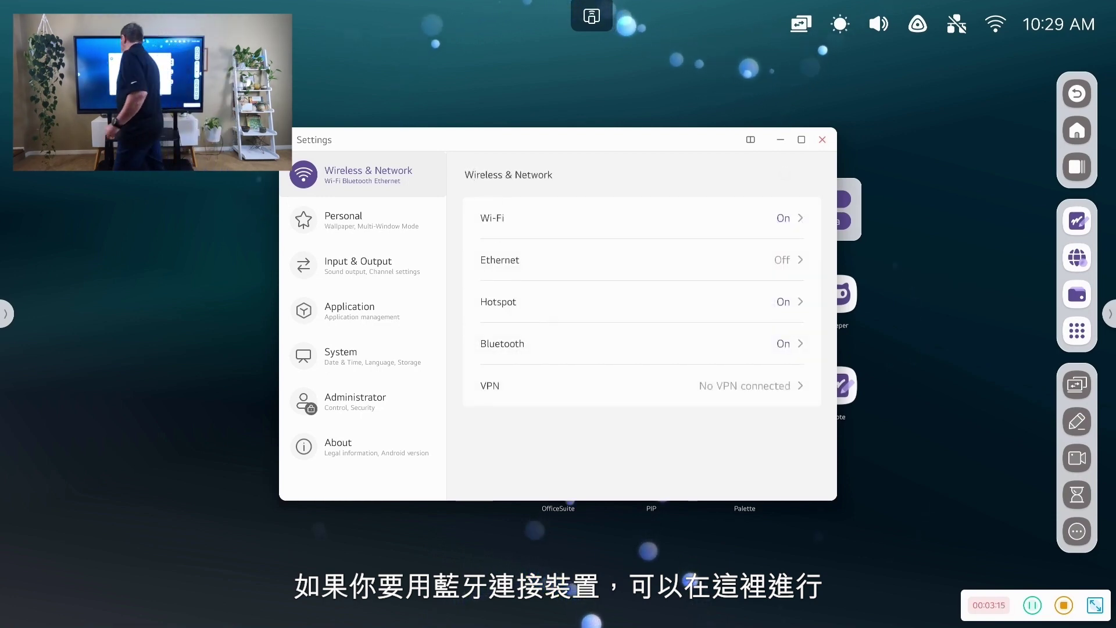
# View Input & Output settings, then scroll the Application list of installed apps
pyautogui.click(303, 264)
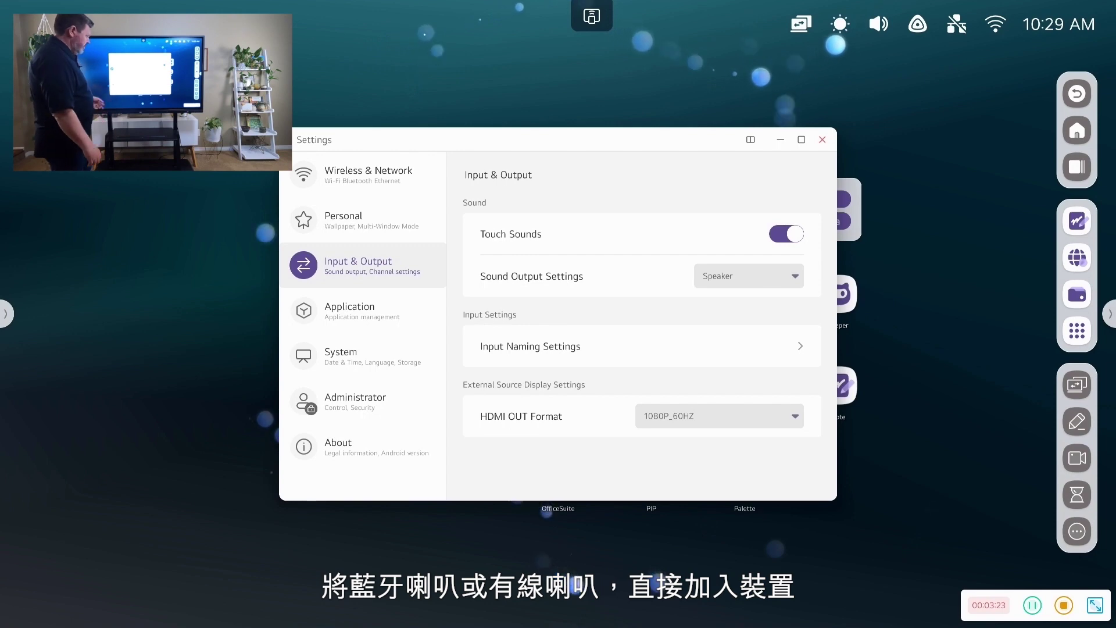
pyautogui.click(306, 313)
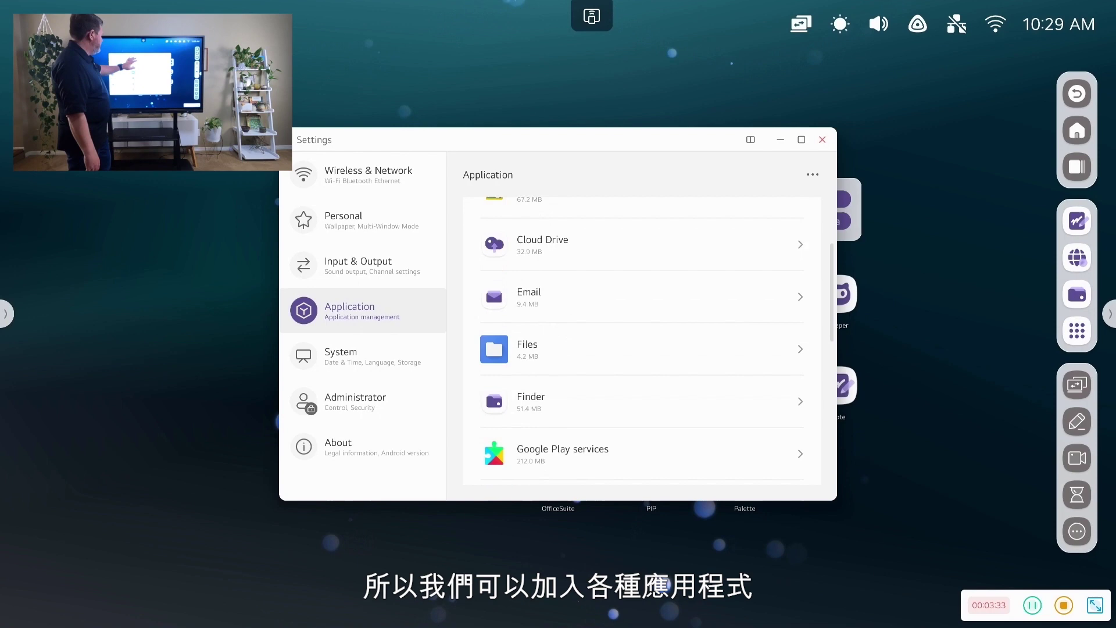
pyautogui.scroll(-3, 642, 340)
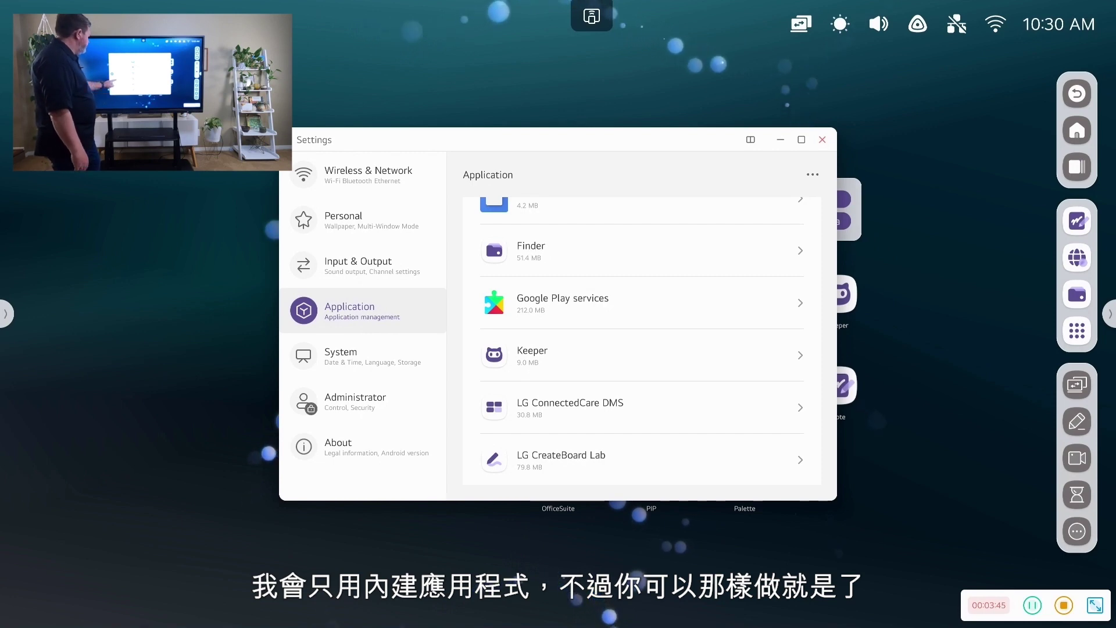
# Set and confirm a four-digit PIN under System > Lock Screen Password, then close Settings
pyautogui.click(304, 356)
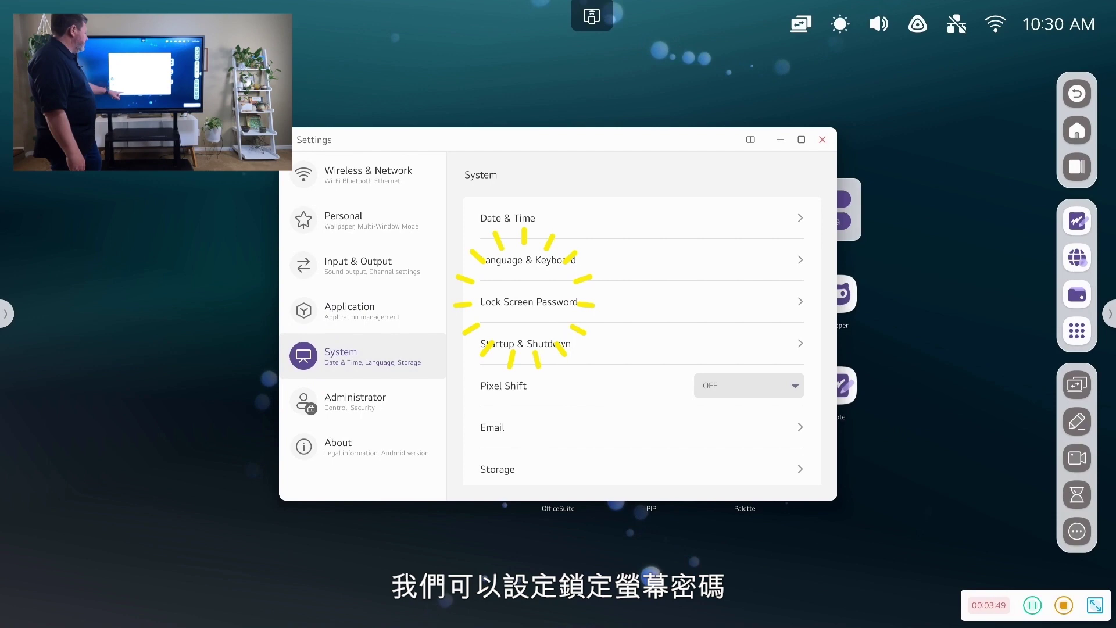
pyautogui.click(529, 302)
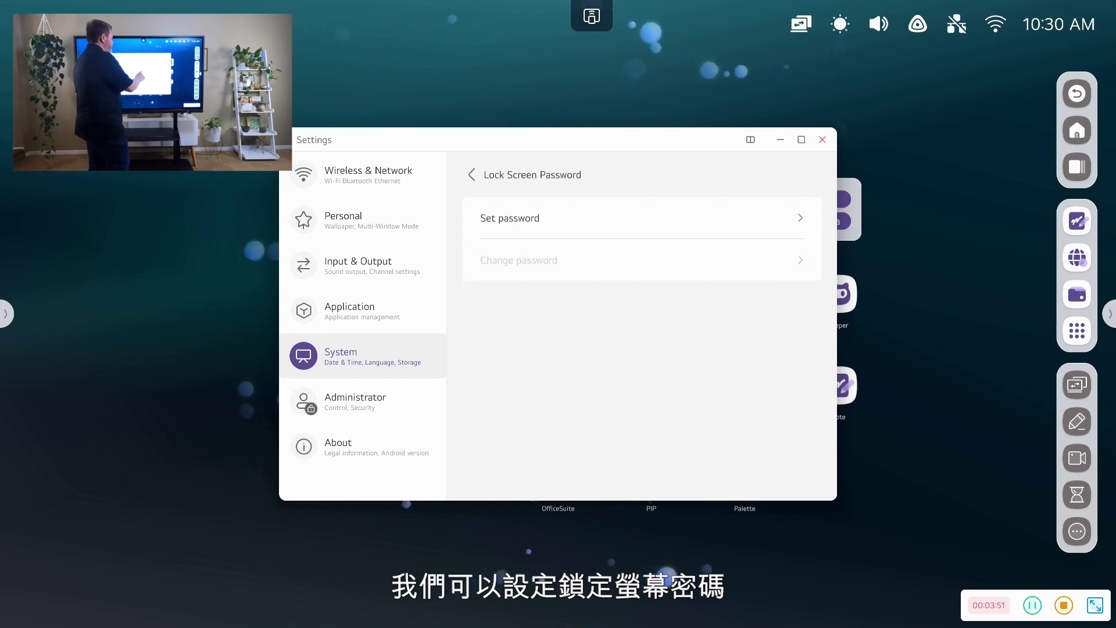
pyautogui.click(510, 218)
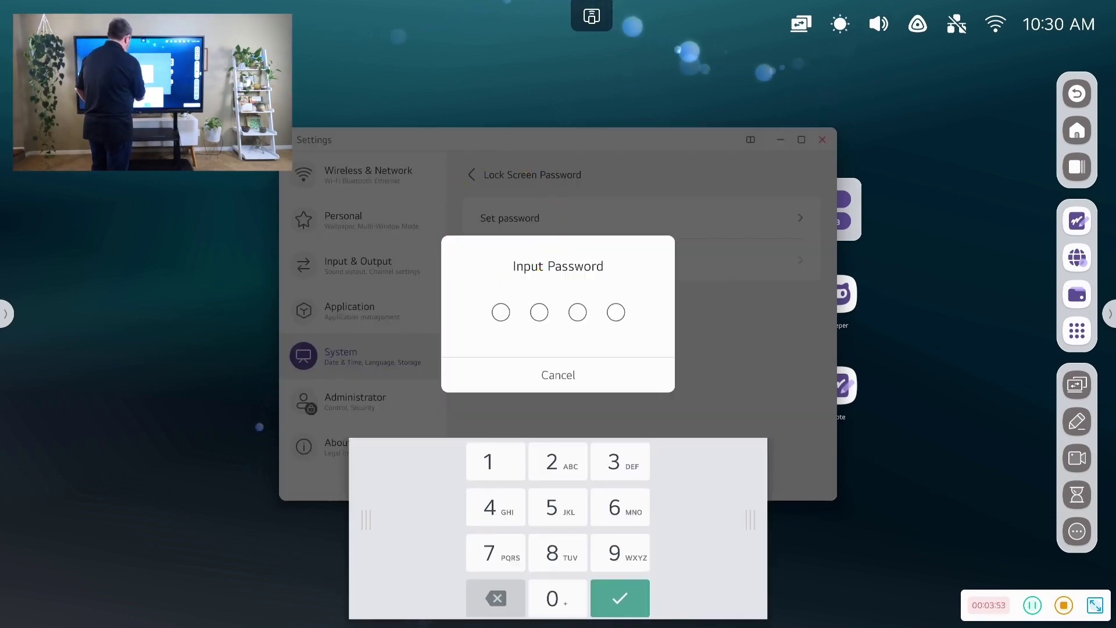
pyautogui.click(496, 461)
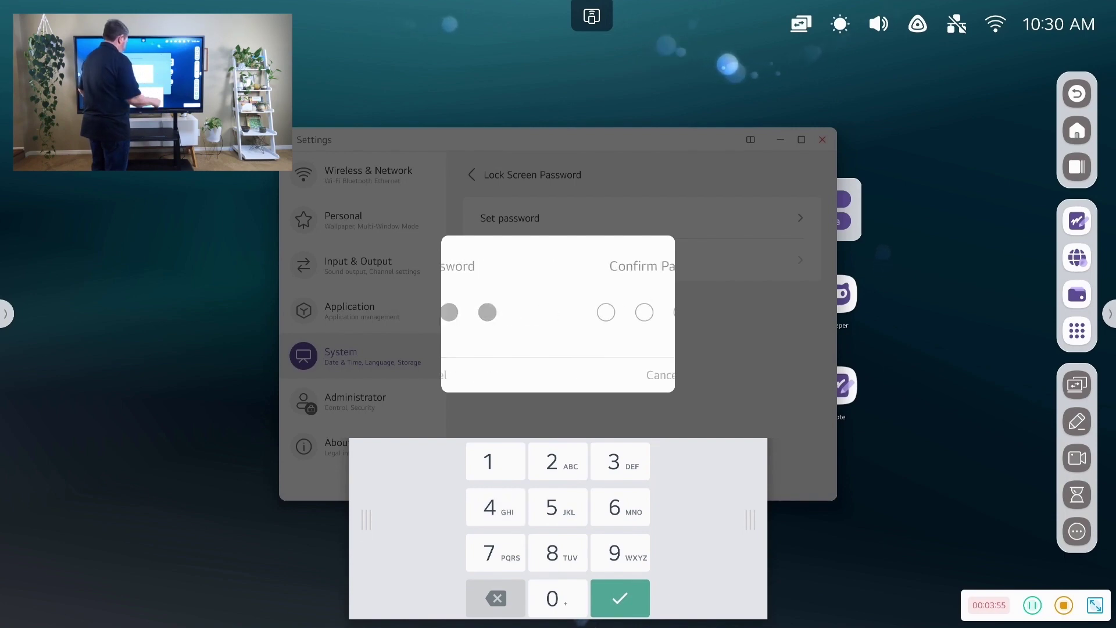
pyautogui.click(495, 461)
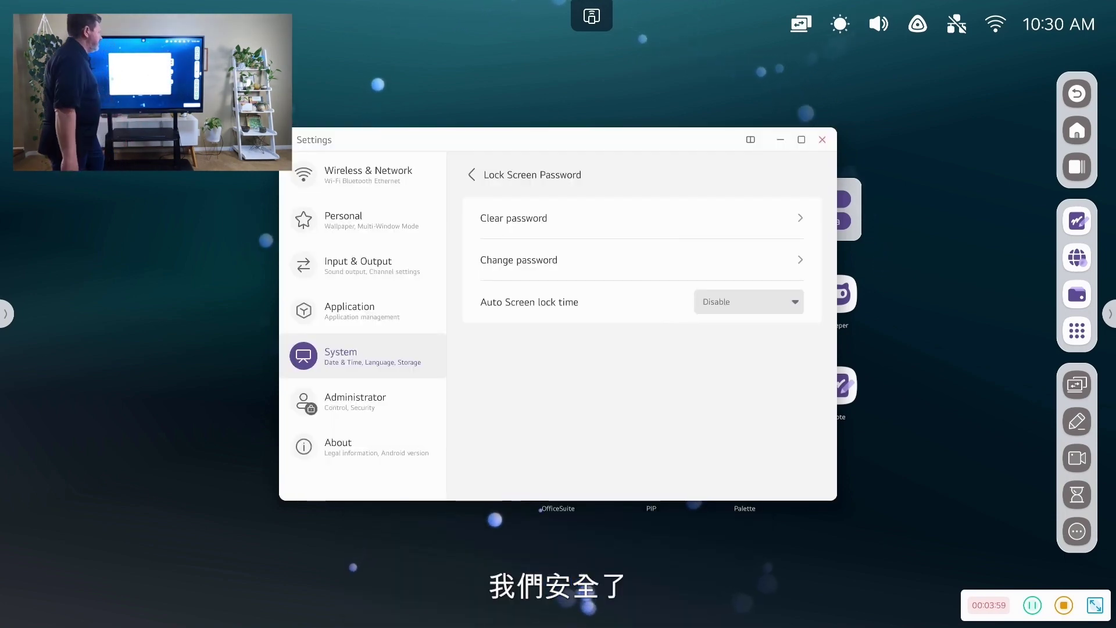
pyautogui.click(822, 140)
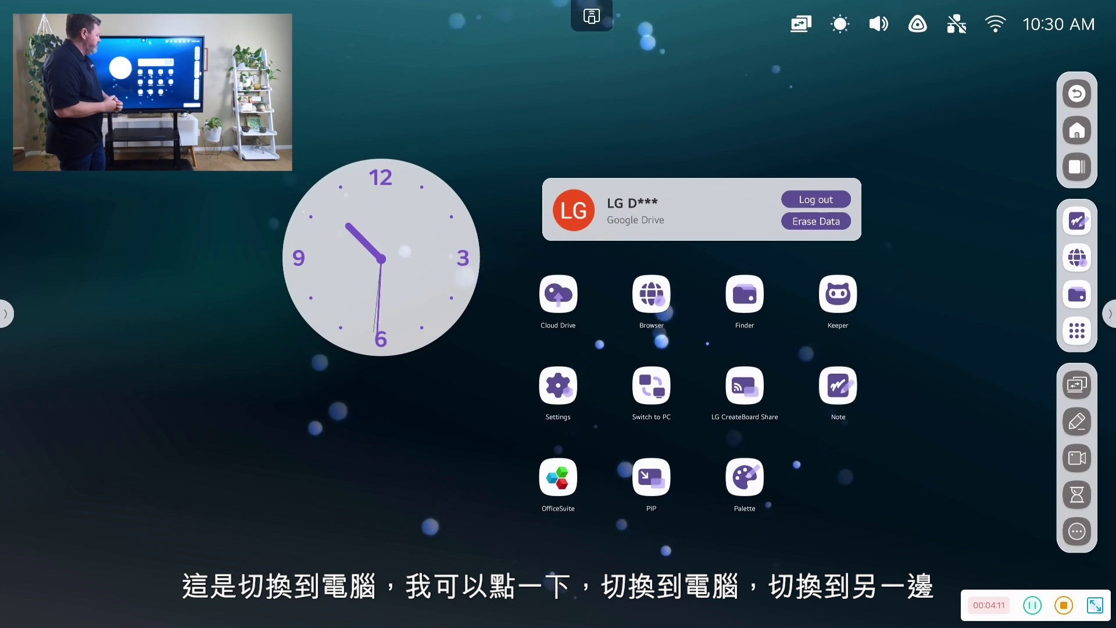
# Switch over to the connected PC input, then go back to the home screen launcher
pyautogui.click(651, 386)
pyautogui.click(631, 355)
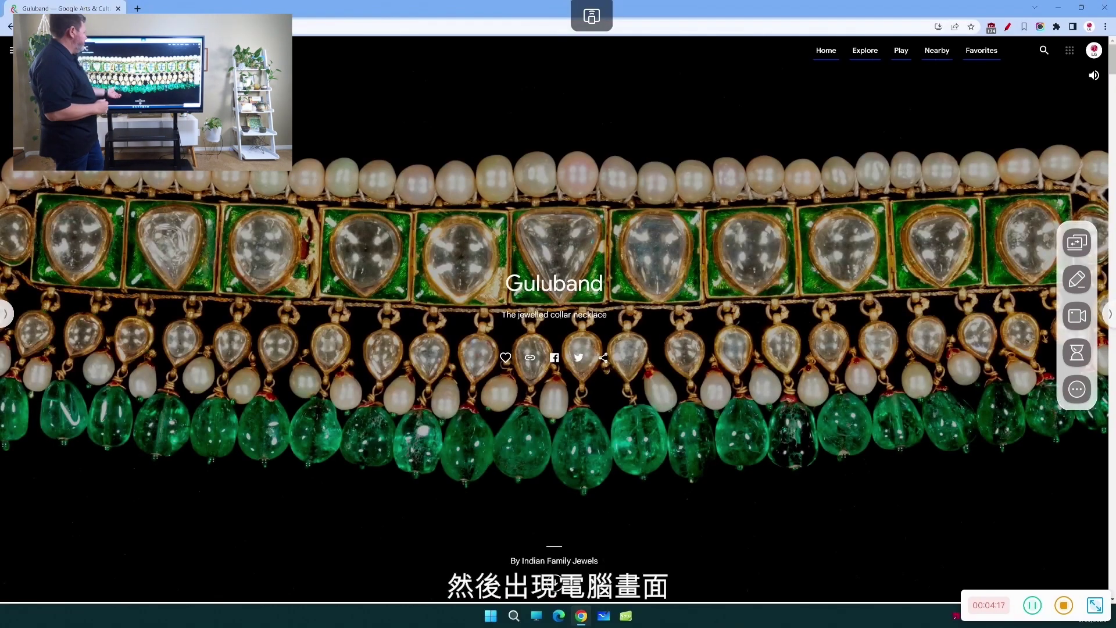
pyautogui.click(1078, 242)
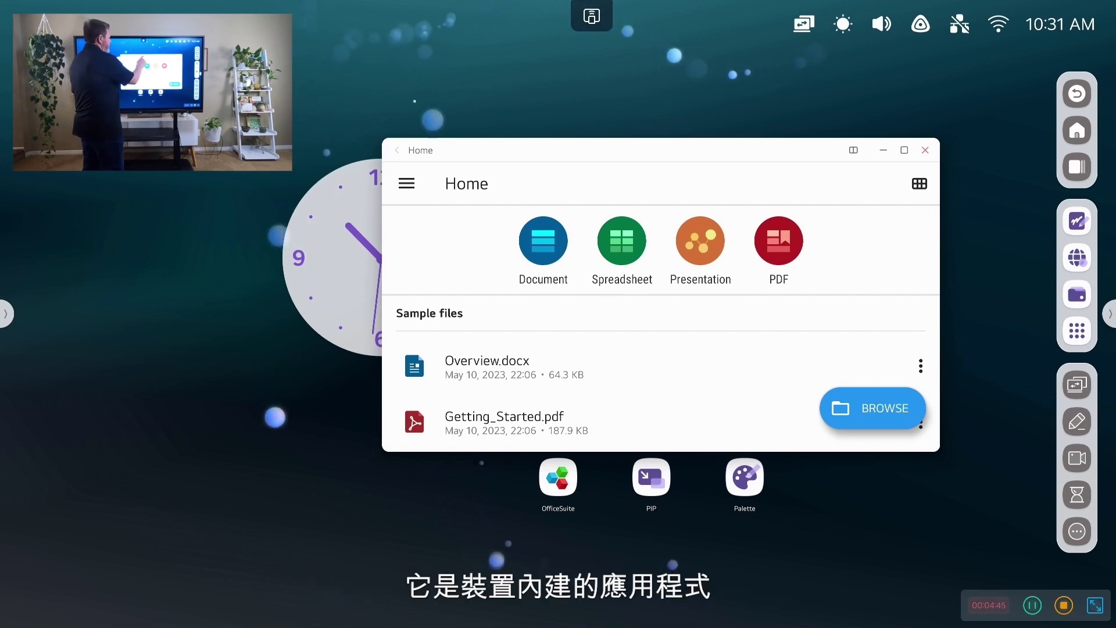
pyautogui.moveTo(639, 150)
pyautogui.mouseDown()
pyautogui.moveTo(447, 106)
pyautogui.moveTo(298, 35)
pyautogui.mouseUp()
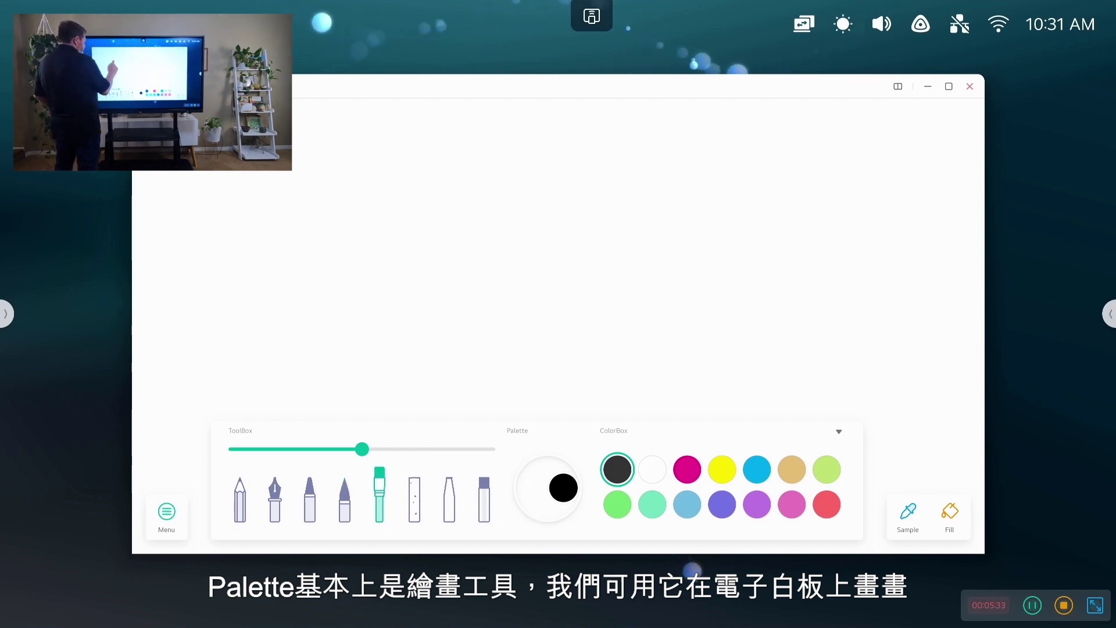
# Handwrite 'Welcome Class!' on the Palette canvas with the brush
pyautogui.moveTo(251, 175); pyautogui.dragTo(300, 132)
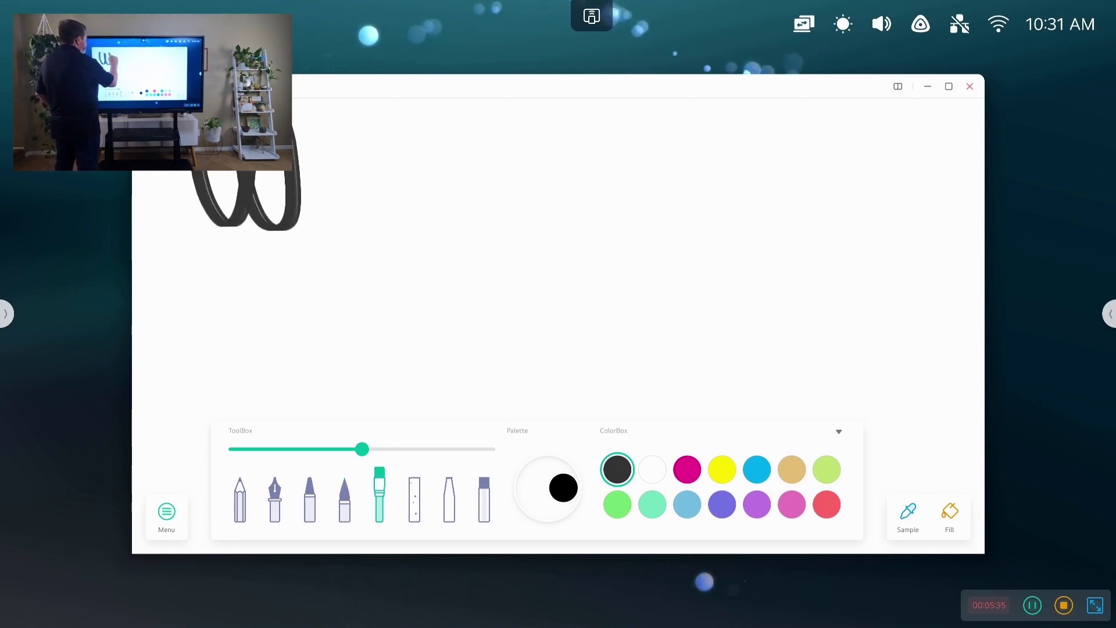
pyautogui.moveTo(293, 175)
pyautogui.mouseDown()
pyautogui.moveTo(320, 168)
pyautogui.moveTo(378, 194)
pyautogui.mouseUp()
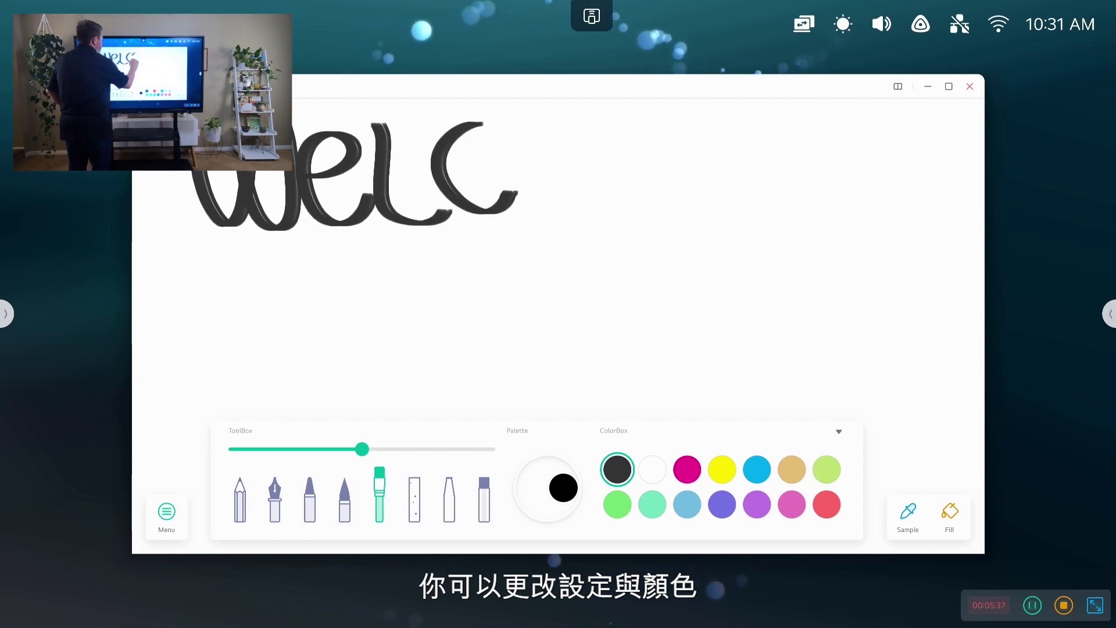
pyautogui.moveTo(523, 125)
pyautogui.mouseDown()
pyautogui.moveTo(593, 203)
pyautogui.moveTo(634, 189)
pyautogui.mouseUp()
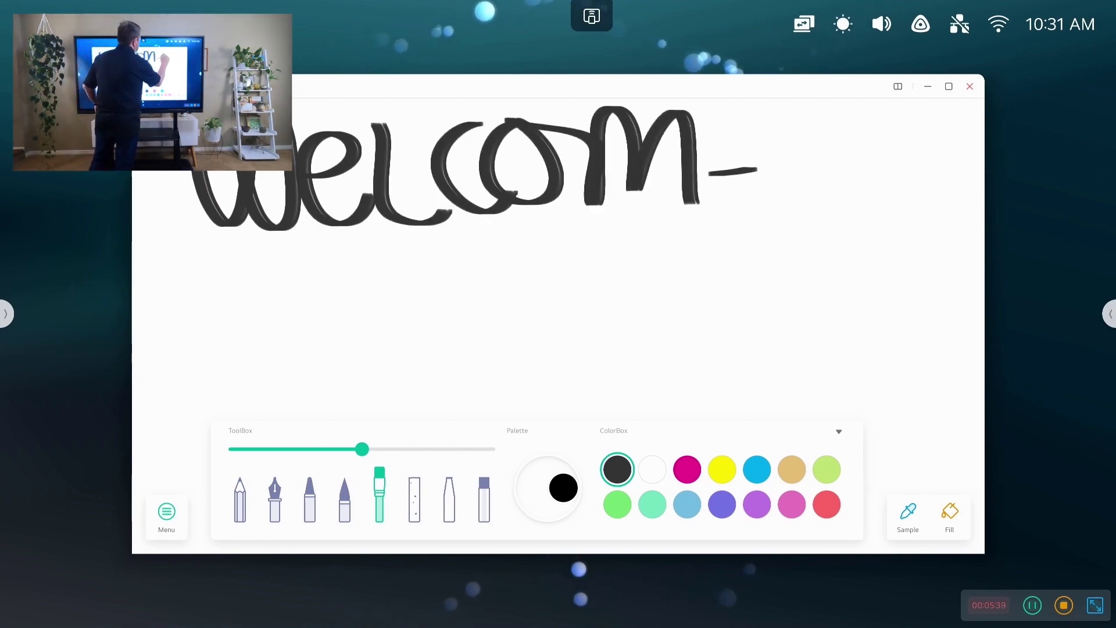
pyautogui.moveTo(756, 171); pyautogui.dragTo(804, 170)
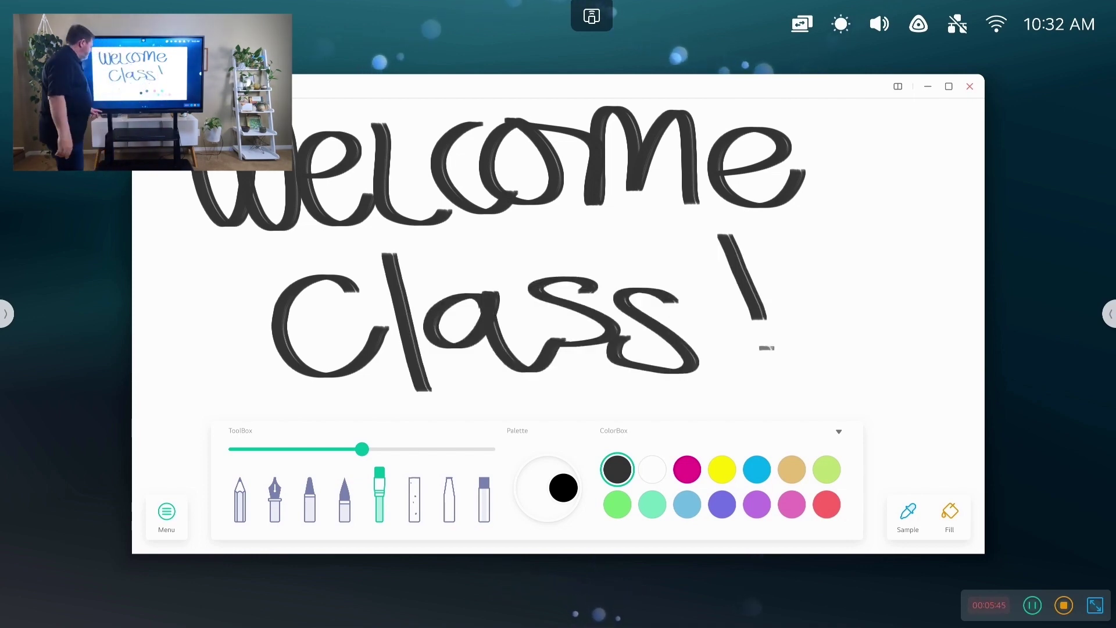
# Open and dismiss the canvas menu, then close the Palette window
pyautogui.click(167, 512)
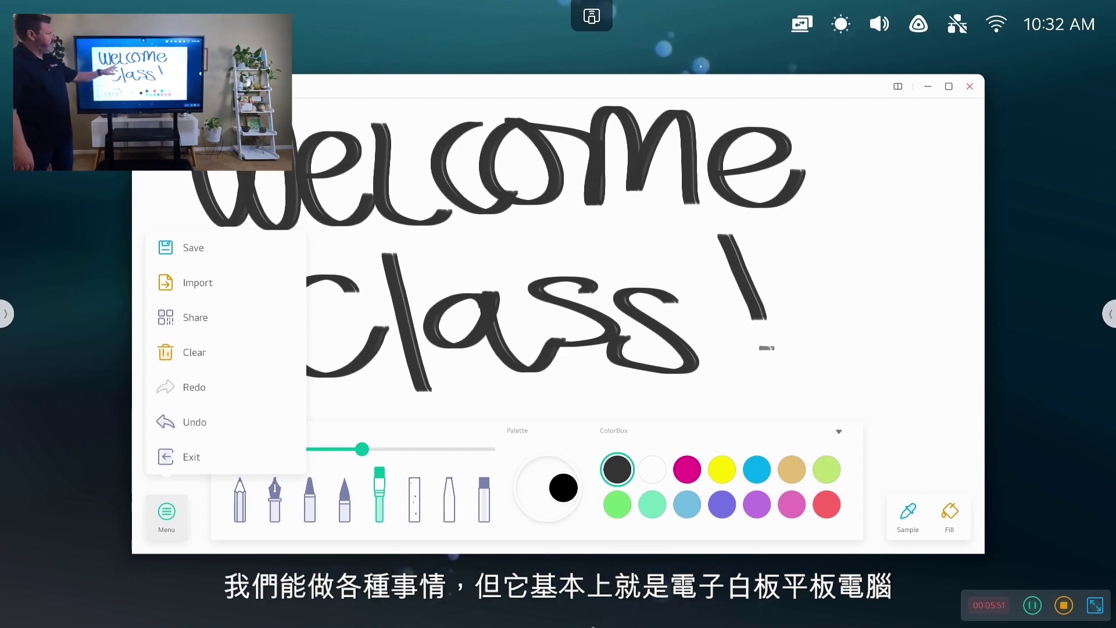
pyautogui.click(166, 513)
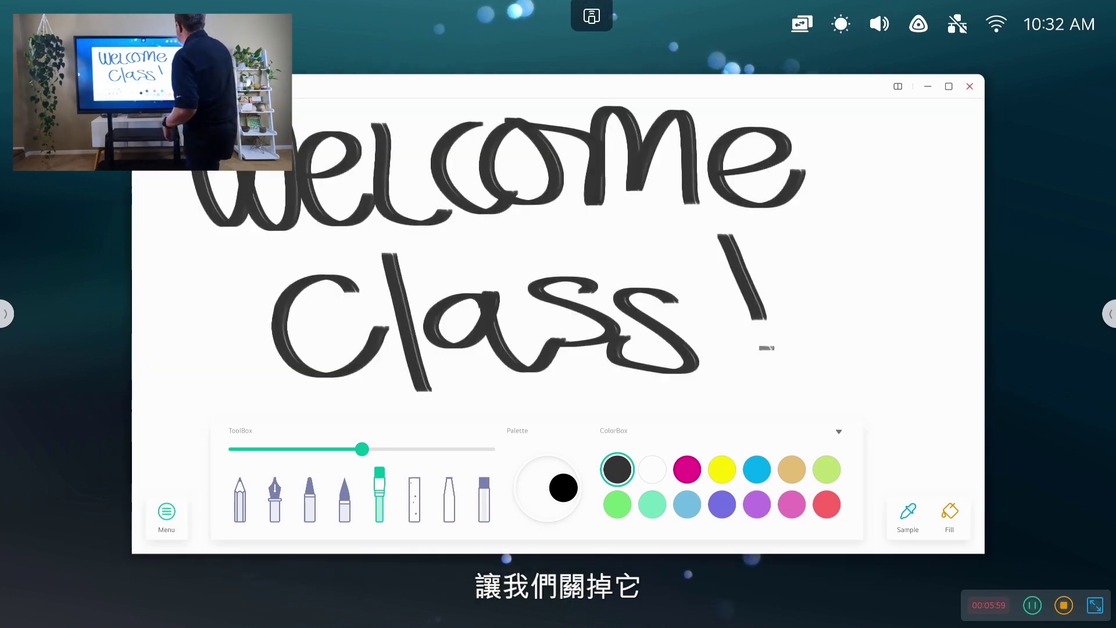
pyautogui.click(970, 86)
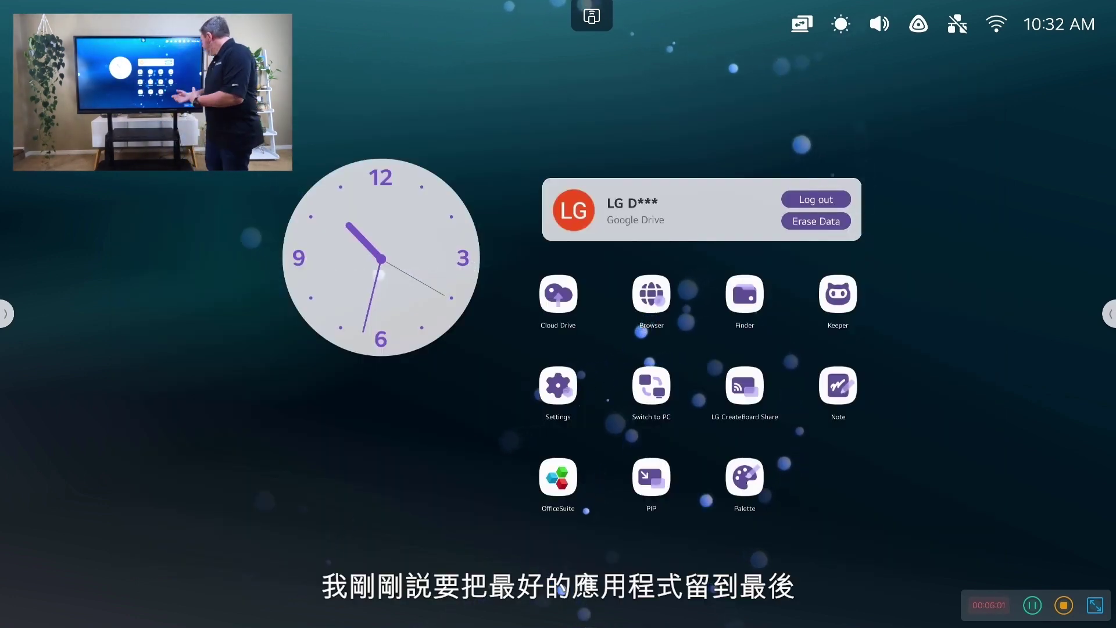
# Launch PIP, move its window to the upper left and expand it full screen
pyautogui.click(651, 476)
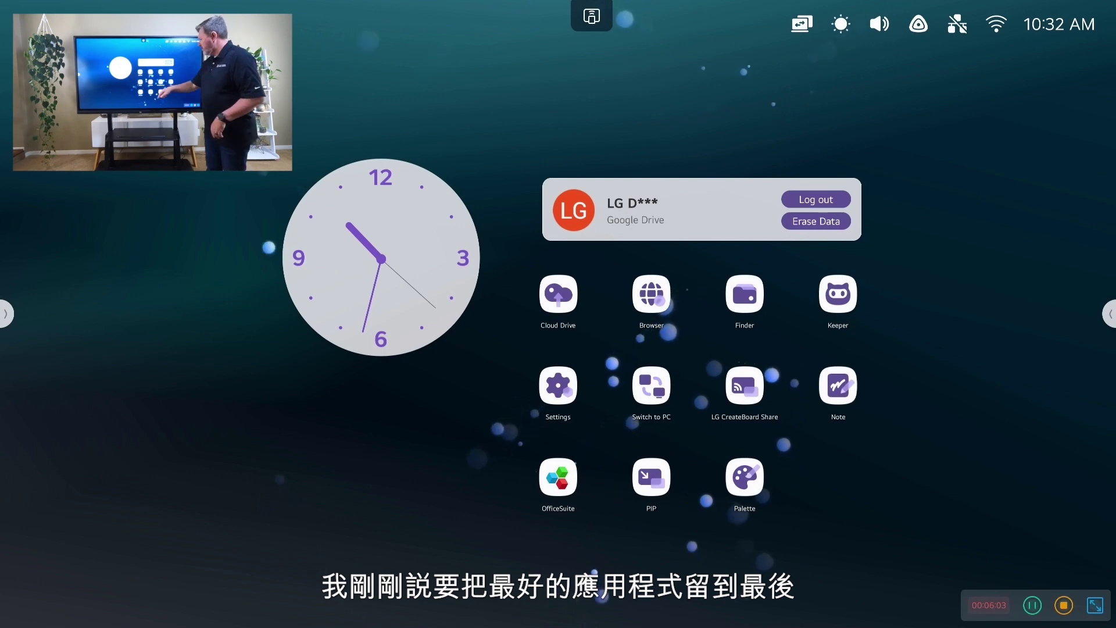
pyautogui.click(651, 476)
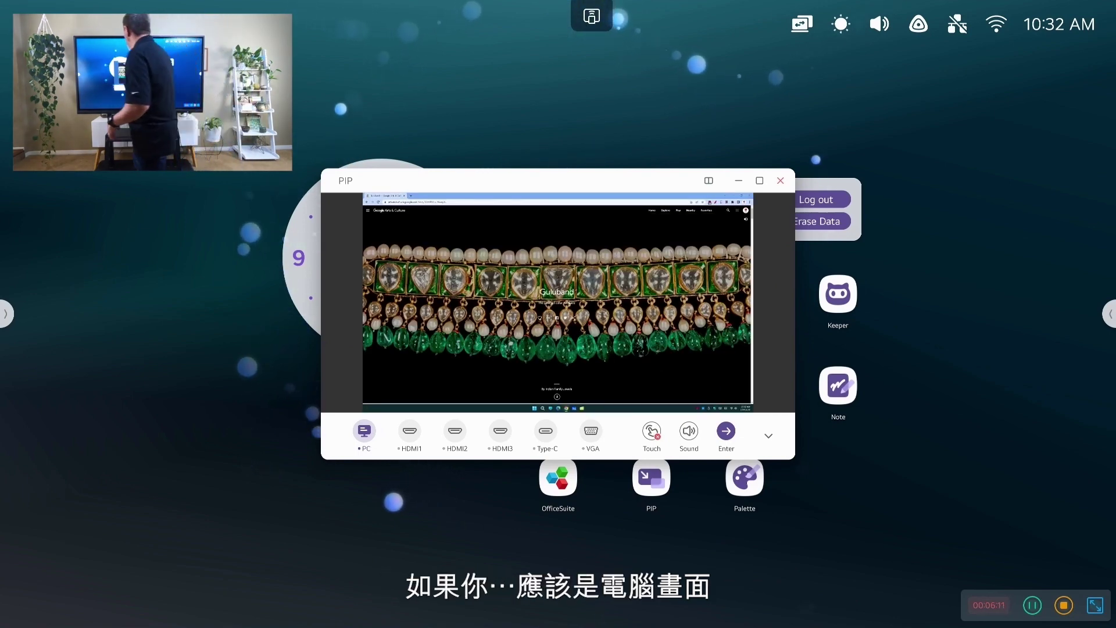
pyautogui.moveTo(523, 181)
pyautogui.mouseDown()
pyautogui.moveTo(372, 136)
pyautogui.moveTo(168, 38)
pyautogui.mouseUp()
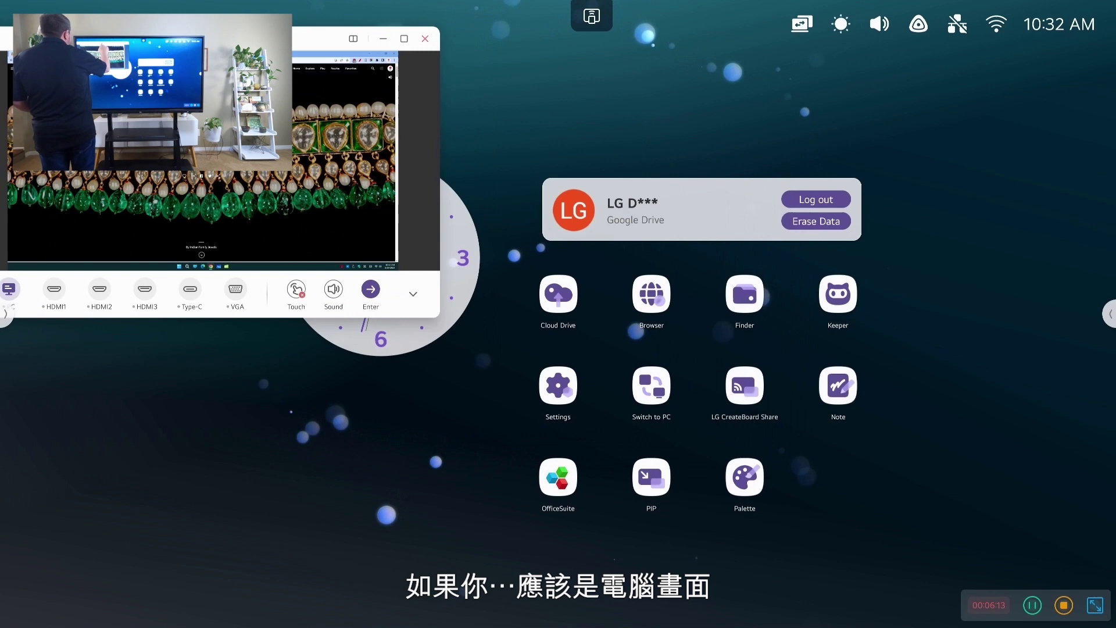
pyautogui.click(404, 38)
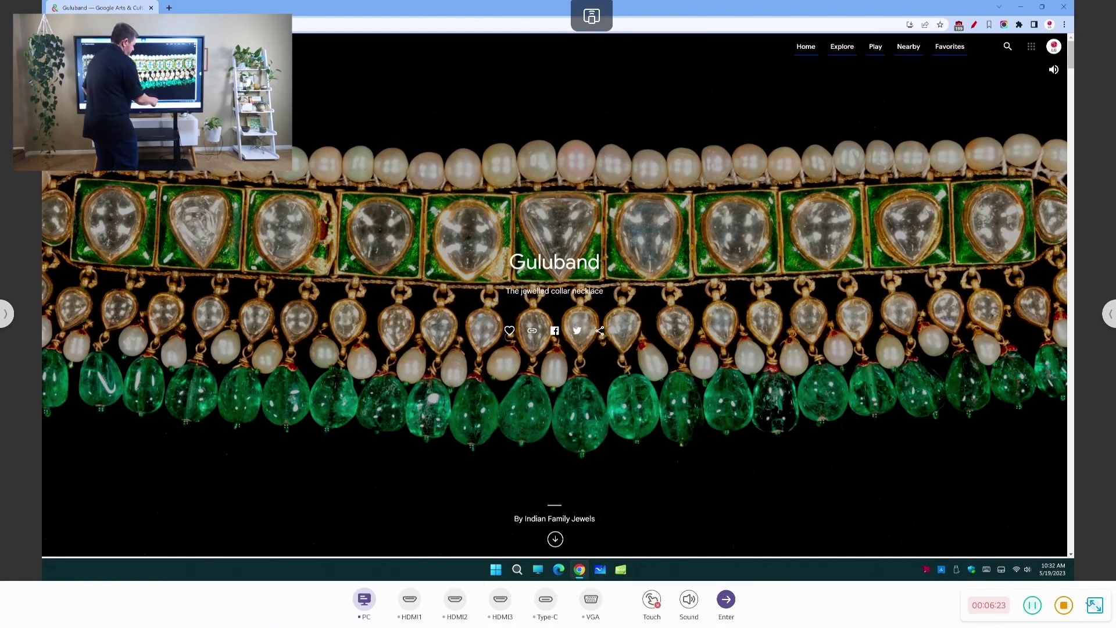
# Enable touch control of the PC and scroll down the Guluband page
pyautogui.click(652, 600)
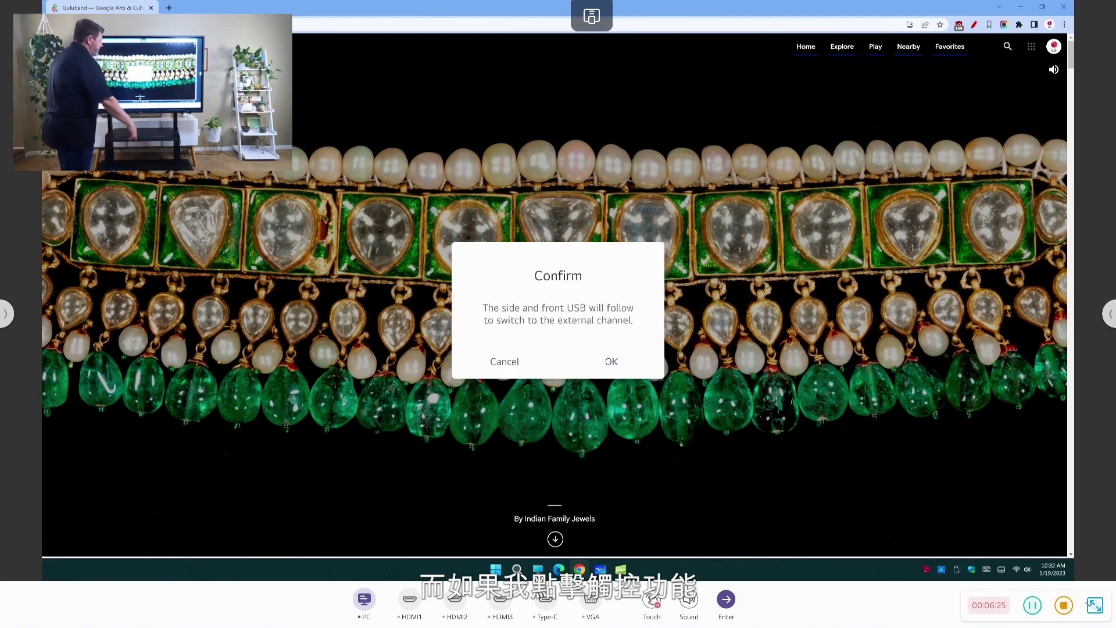
pyautogui.click(611, 360)
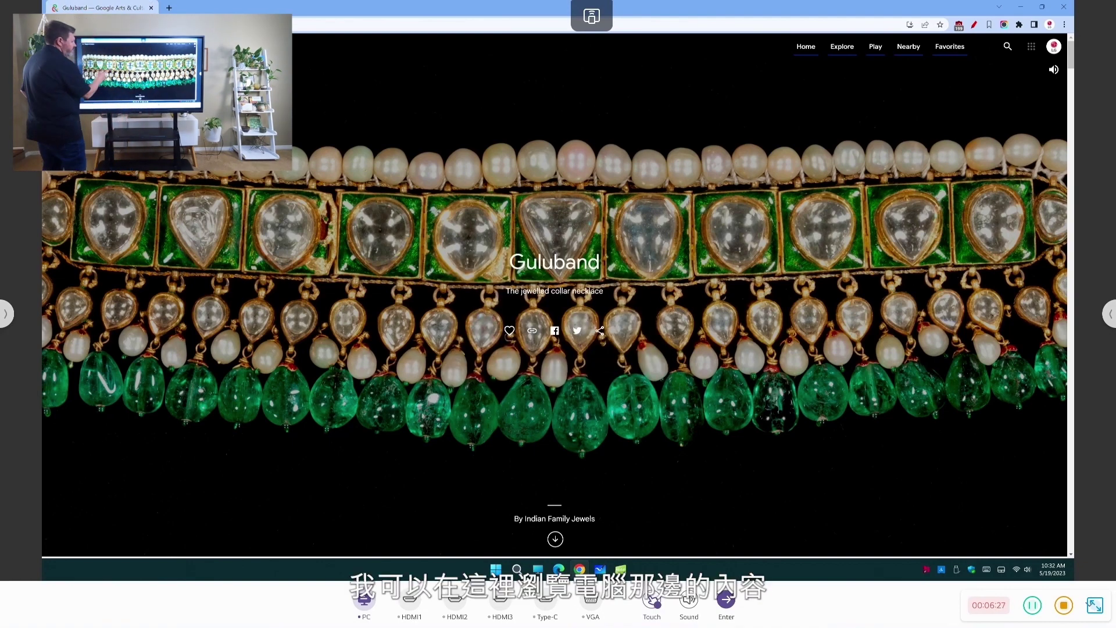
pyautogui.scroll(-10, 555, 290)
pyautogui.scroll(-5, 554, 291)
pyautogui.scroll(-3, 555, 291)
pyautogui.scroll(-3, 555, 308)
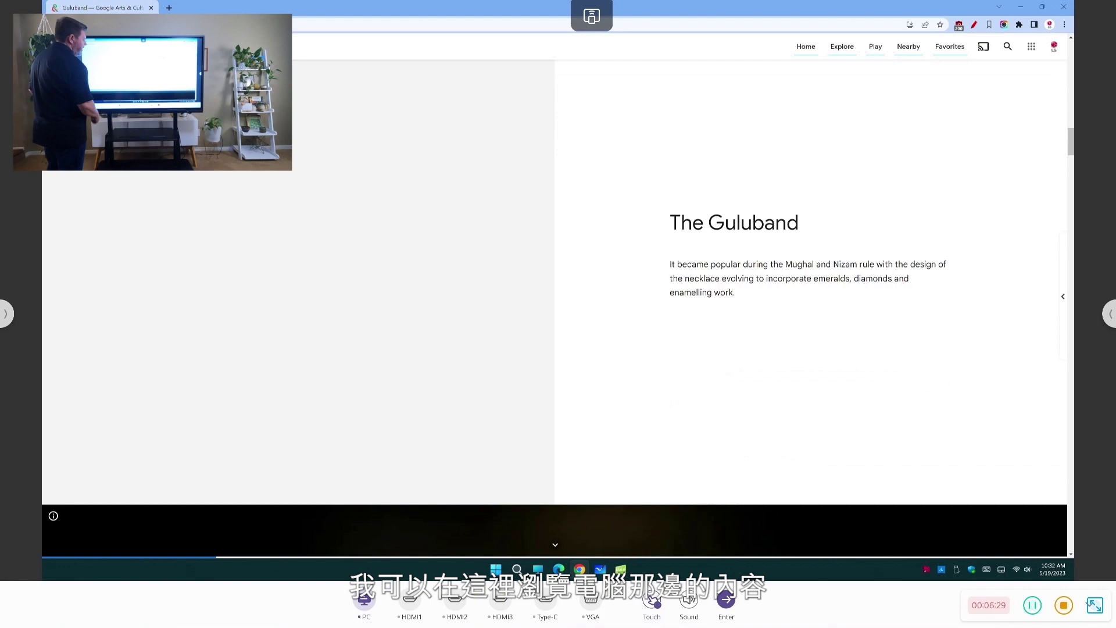
pyautogui.scroll(-2, 555, 308)
pyautogui.scroll(-1, 554, 308)
pyautogui.scroll(-3, 555, 308)
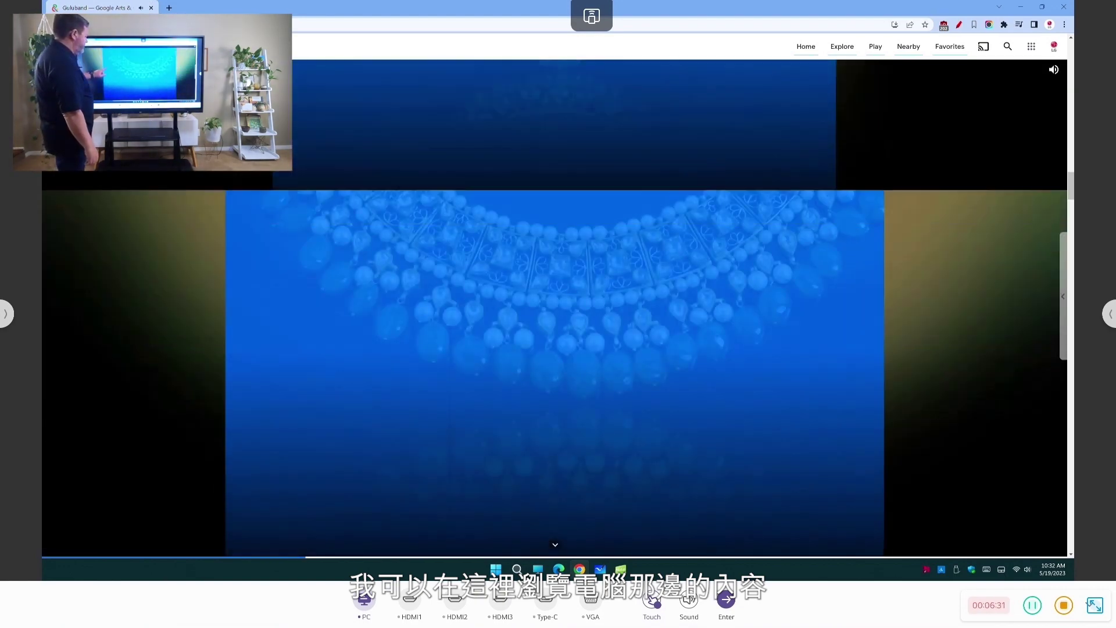
pyautogui.scroll(-2, 555, 308)
pyautogui.scroll(-2, 555, 308)
pyautogui.scroll(-2, 555, 308)
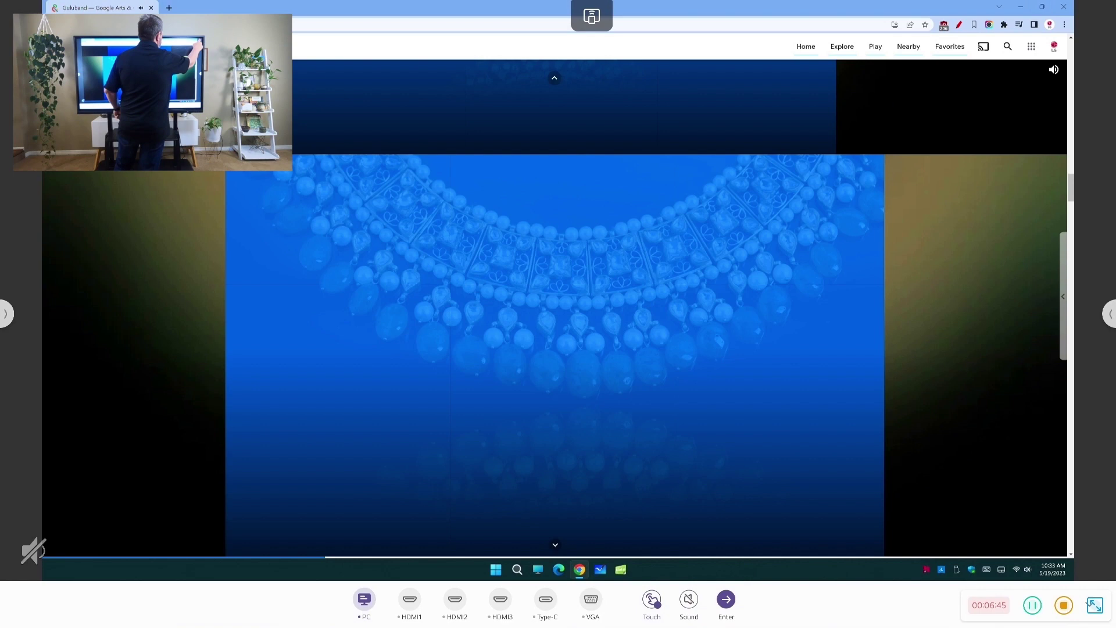
# Split the screen with the PC beside Note on the right, and handwrite NOTES
pyautogui.click(1042, 7)
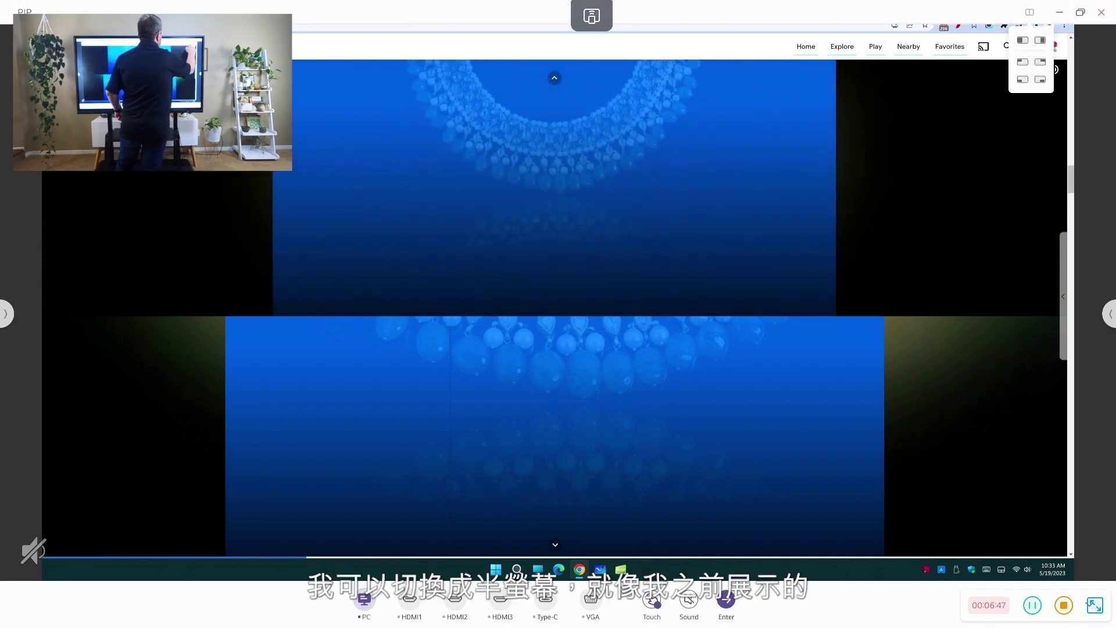
pyautogui.click(1023, 40)
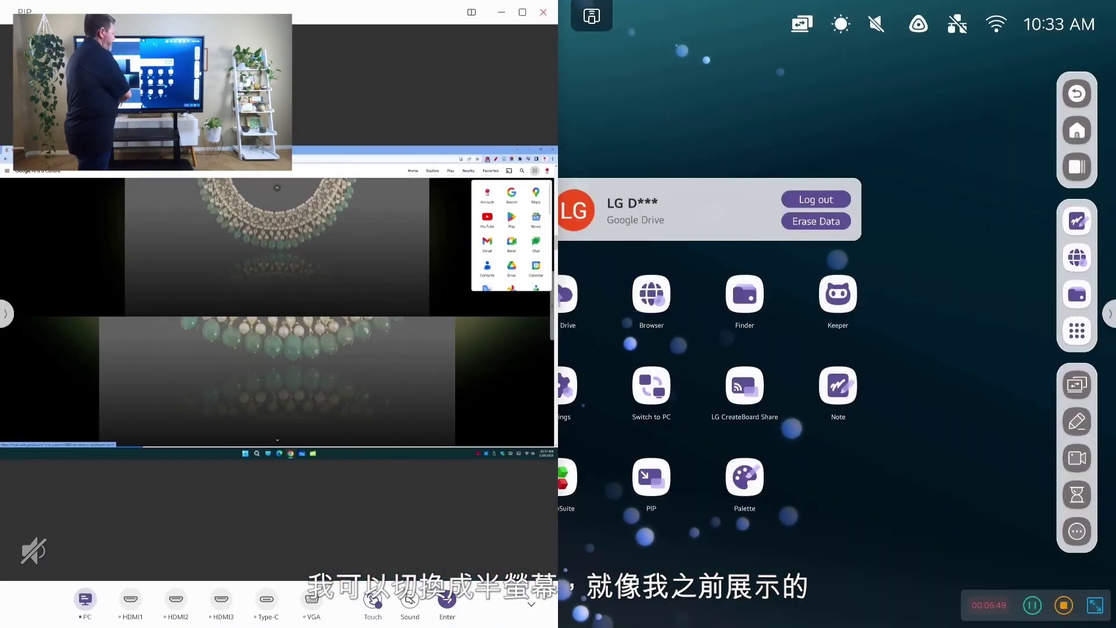
pyautogui.click(837, 386)
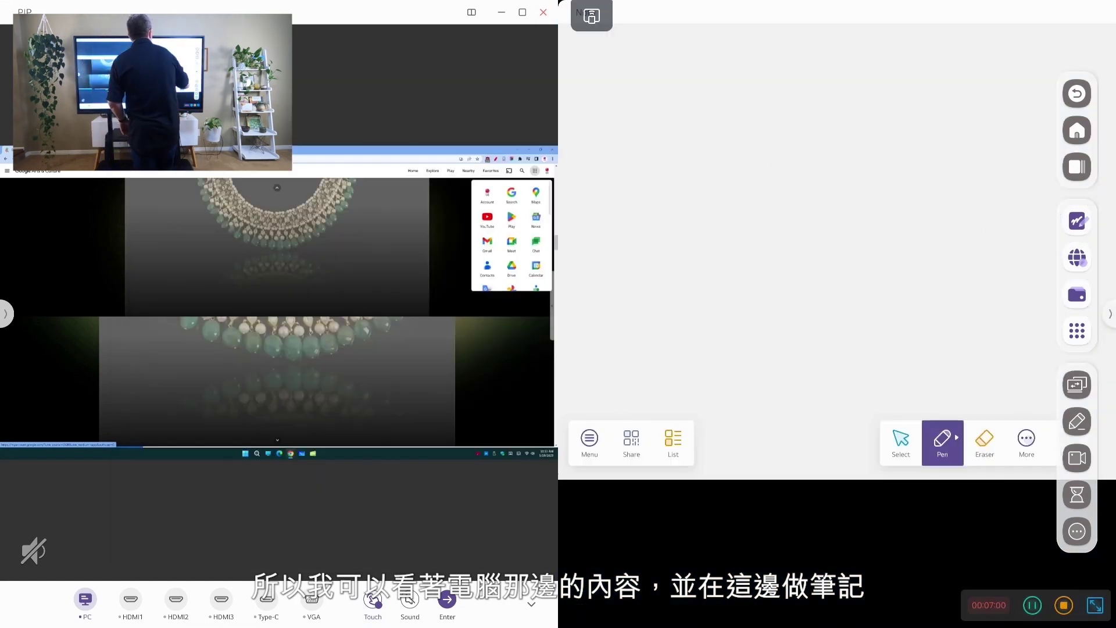
pyautogui.click(908, 113)
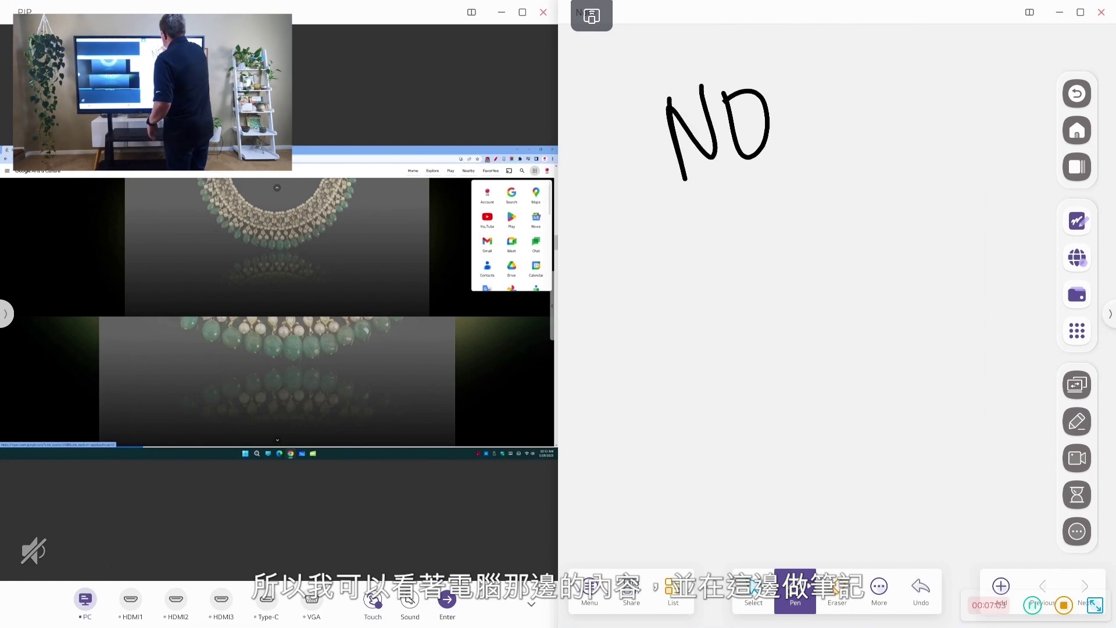
pyautogui.moveTo(834, 149); pyautogui.dragTo(866, 122)
pyautogui.moveTo(904, 66); pyautogui.dragTo(910, 107)
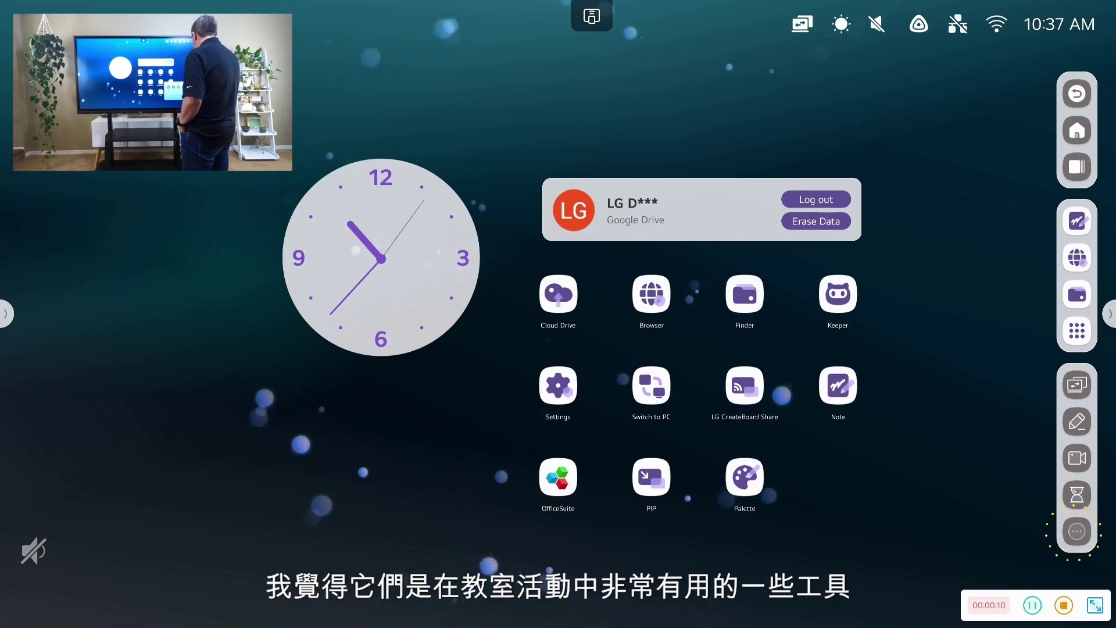
pyautogui.click(1077, 531)
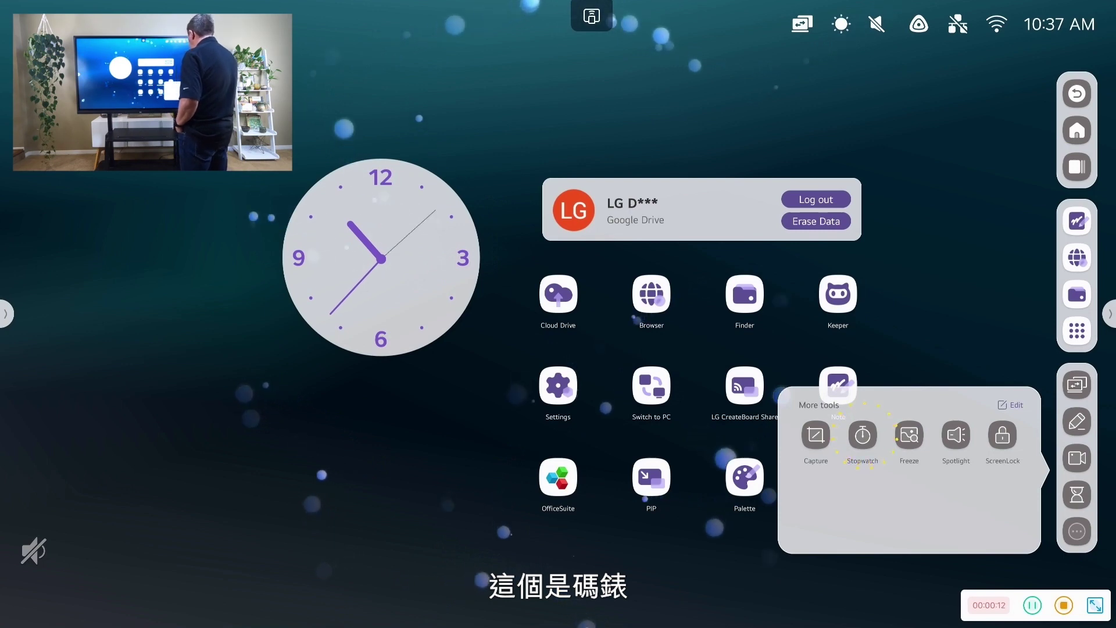
pyautogui.click(863, 435)
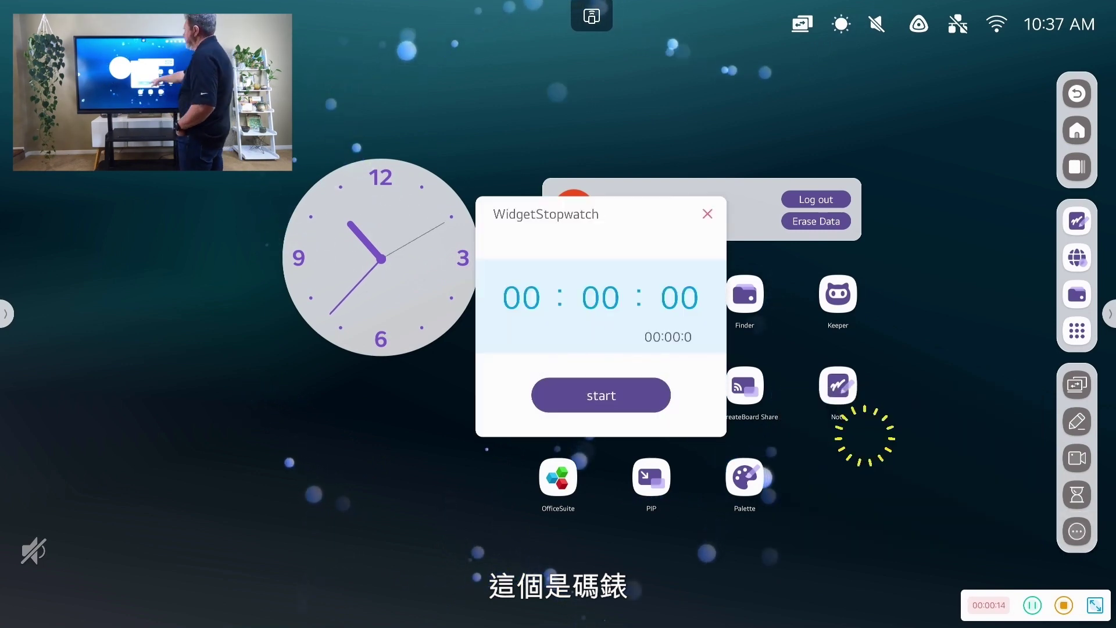
pyautogui.click(601, 395)
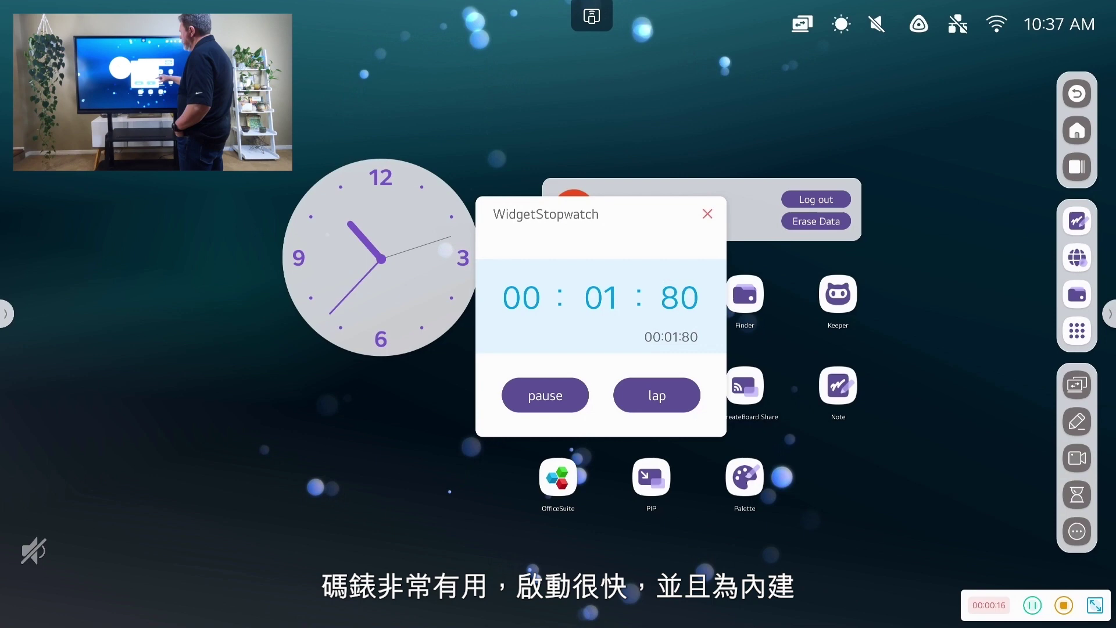
pyautogui.click(545, 395)
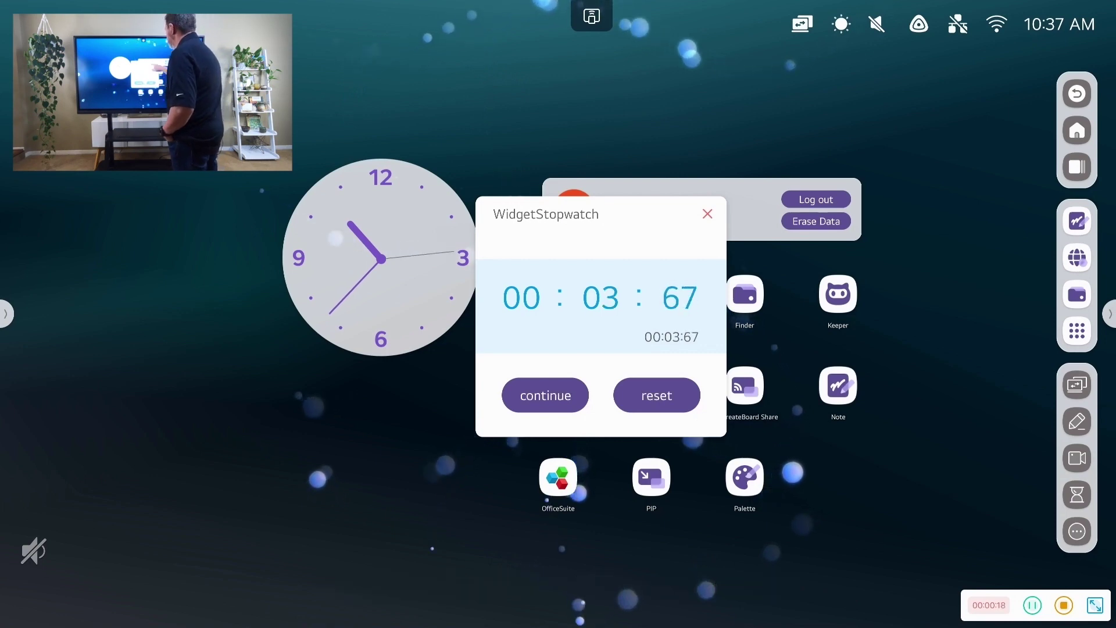
pyautogui.click(707, 214)
pyautogui.click(1077, 531)
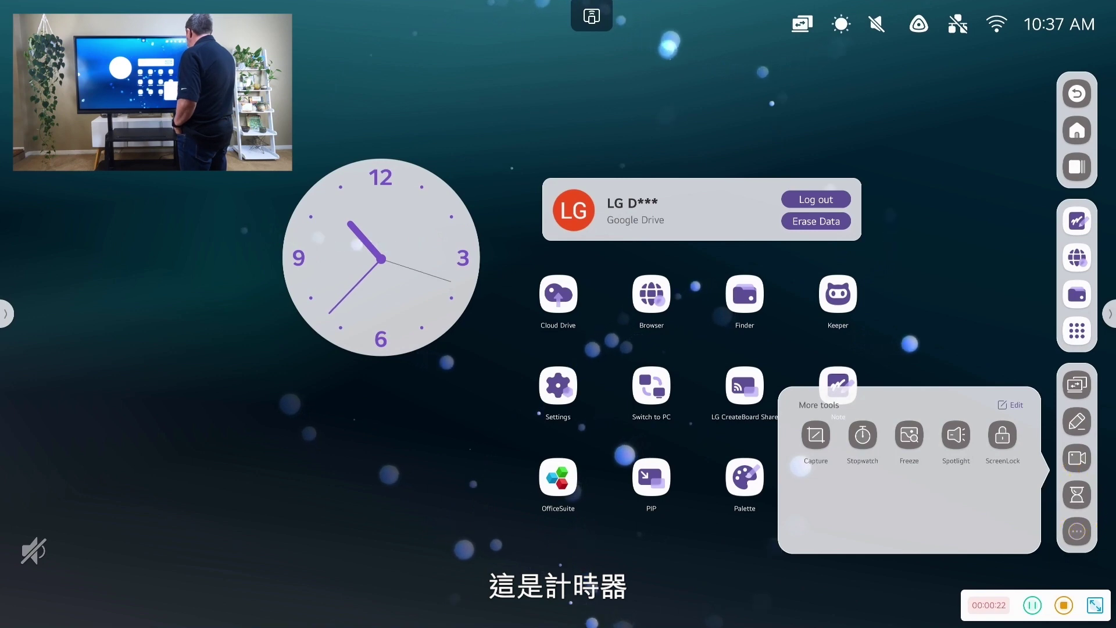
pyautogui.click(1078, 494)
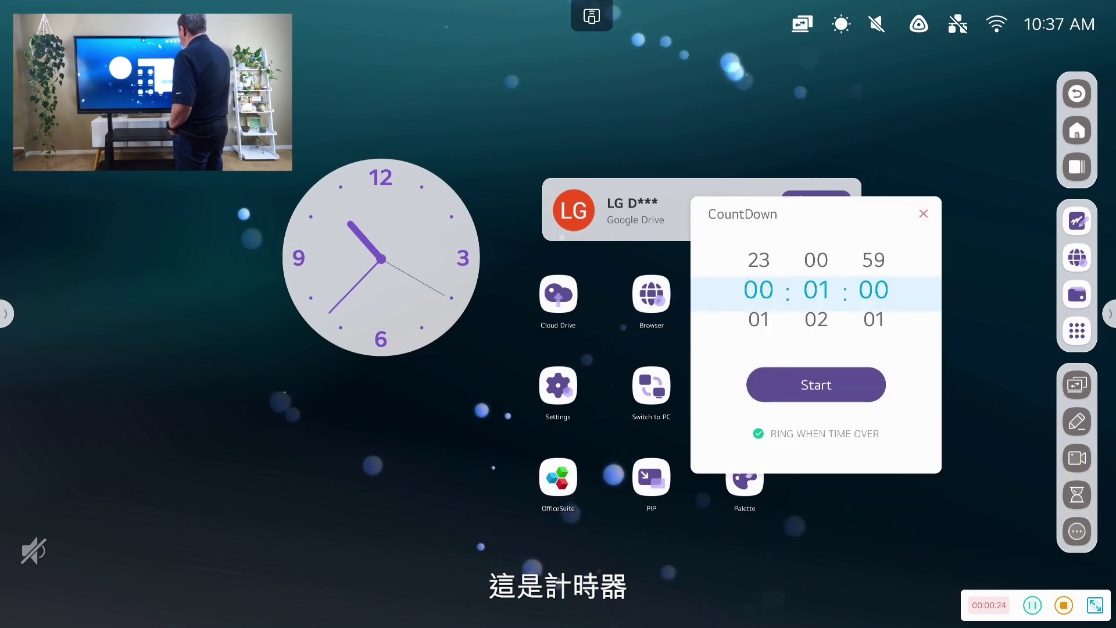
pyautogui.moveTo(816, 319); pyautogui.dragTo(816, 308)
pyautogui.click(816, 385)
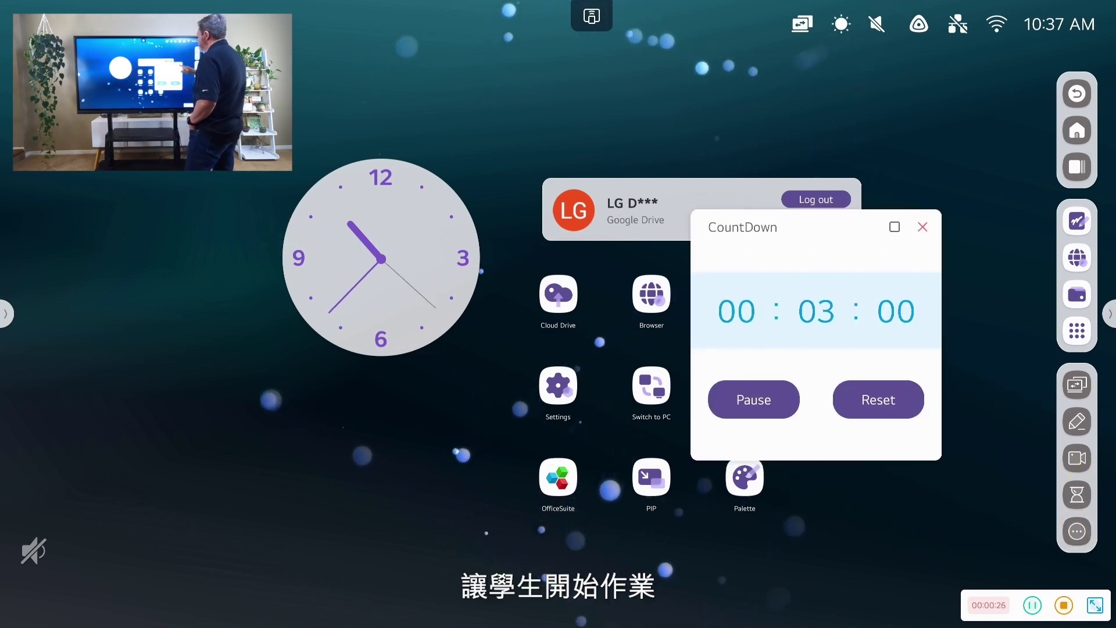
pyautogui.click(894, 227)
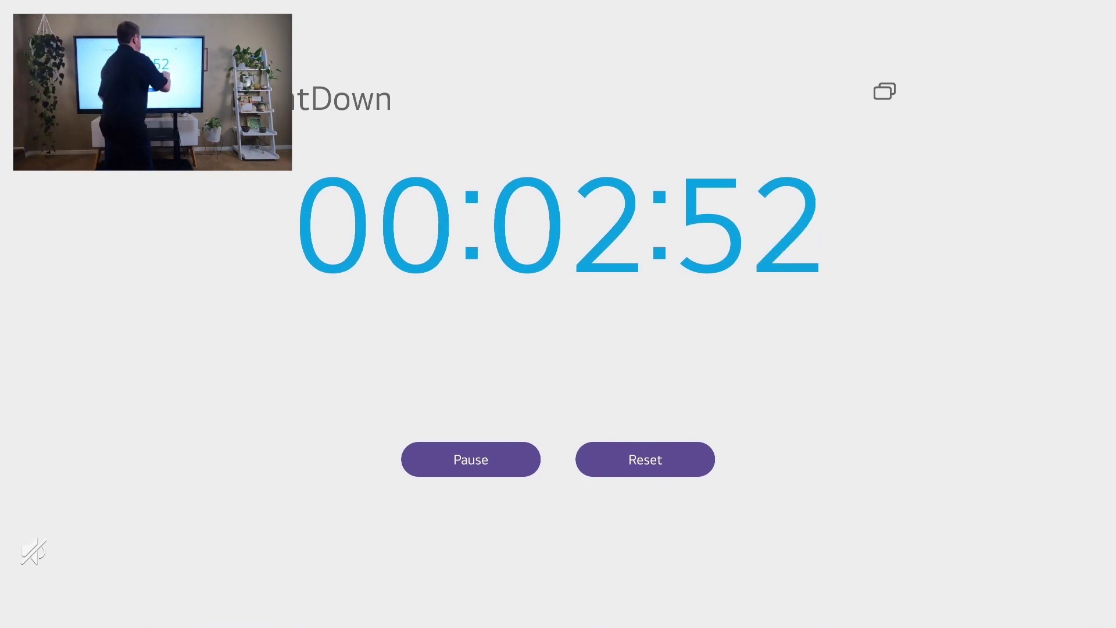
pyautogui.click(884, 91)
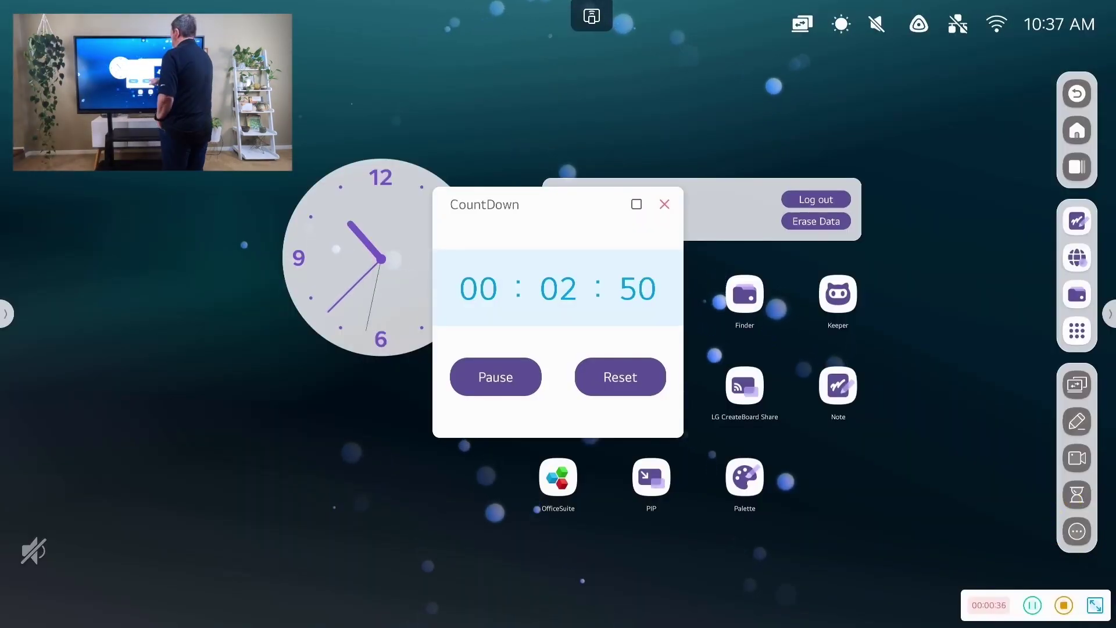
pyautogui.click(1077, 531)
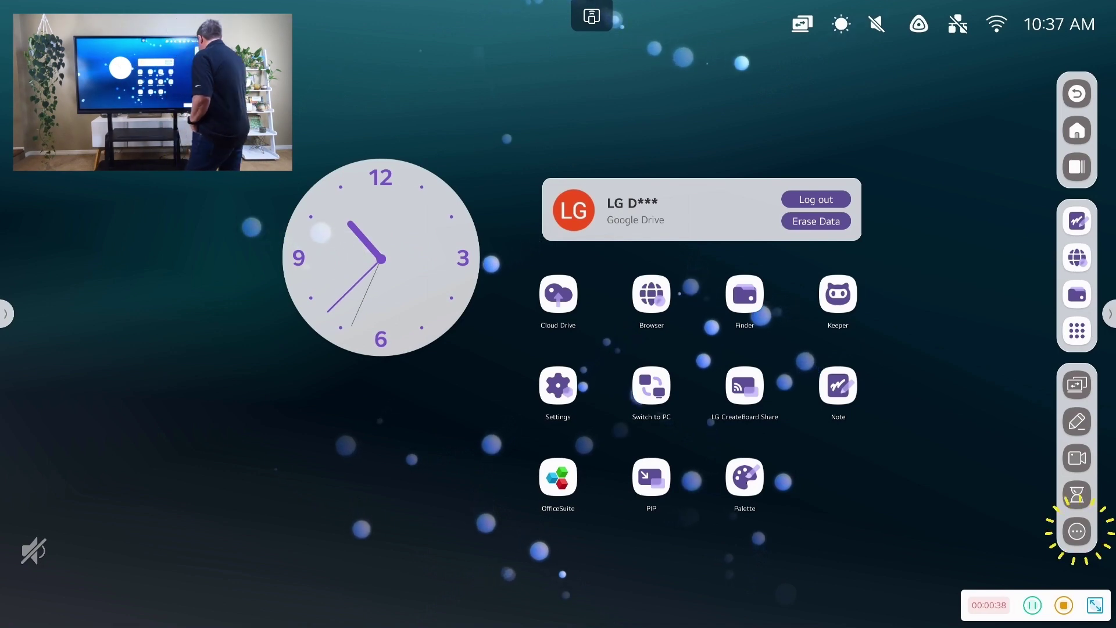
pyautogui.click(1077, 531)
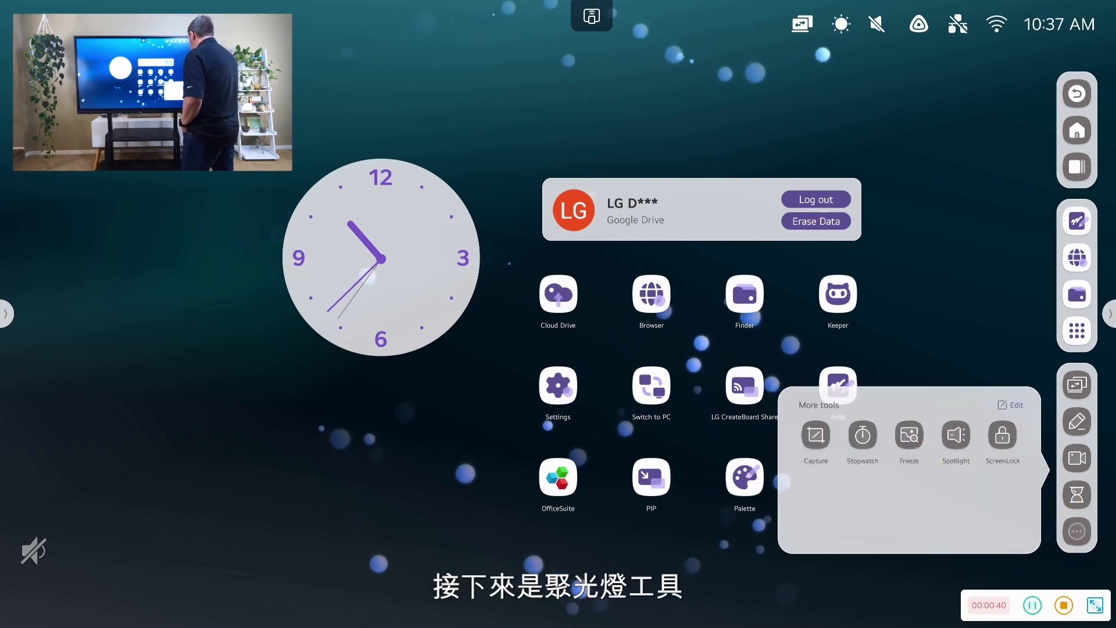
pyautogui.click(956, 435)
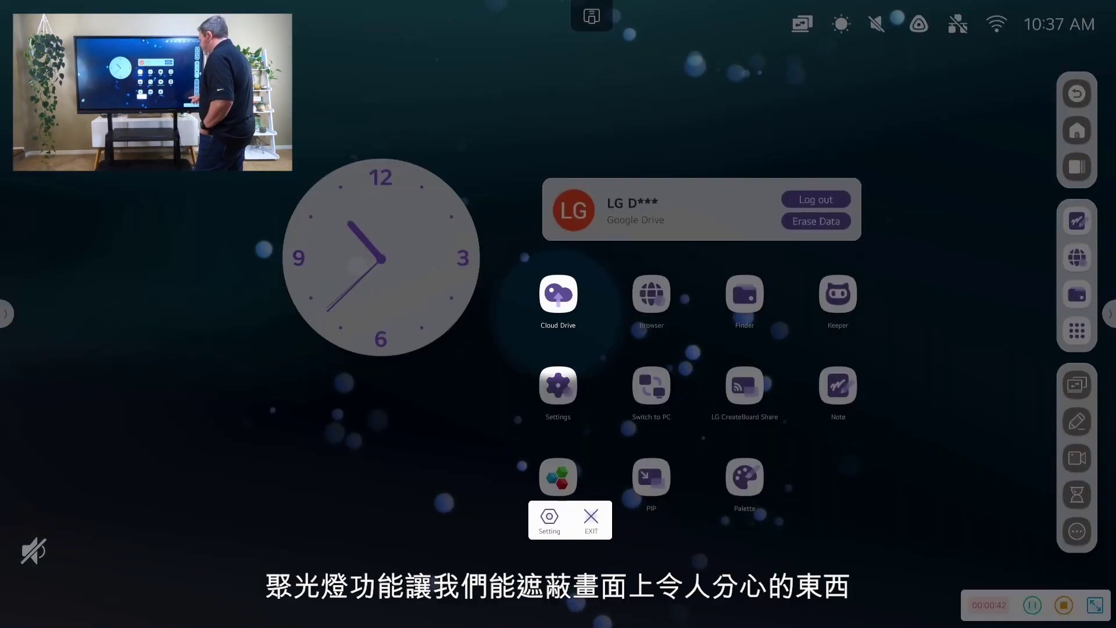
pyautogui.click(540, 516)
pyautogui.click(549, 516)
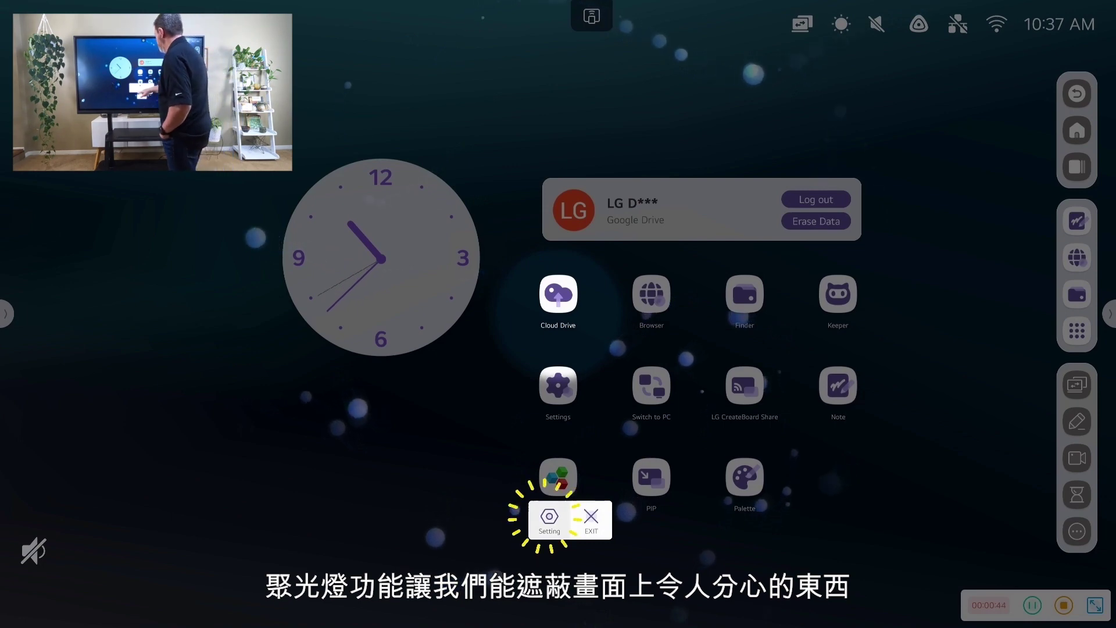
pyautogui.moveTo(558, 300)
pyautogui.mouseDown()
pyautogui.moveTo(450, 270)
pyautogui.moveTo(767, 302)
pyautogui.moveTo(755, 221)
pyautogui.moveTo(686, 201)
pyautogui.moveTo(587, 204)
pyautogui.moveTo(773, 250)
pyautogui.moveTo(832, 372)
pyautogui.moveTo(605, 360)
pyautogui.moveTo(361, 236)
pyautogui.mouseUp()
pyautogui.click(549, 517)
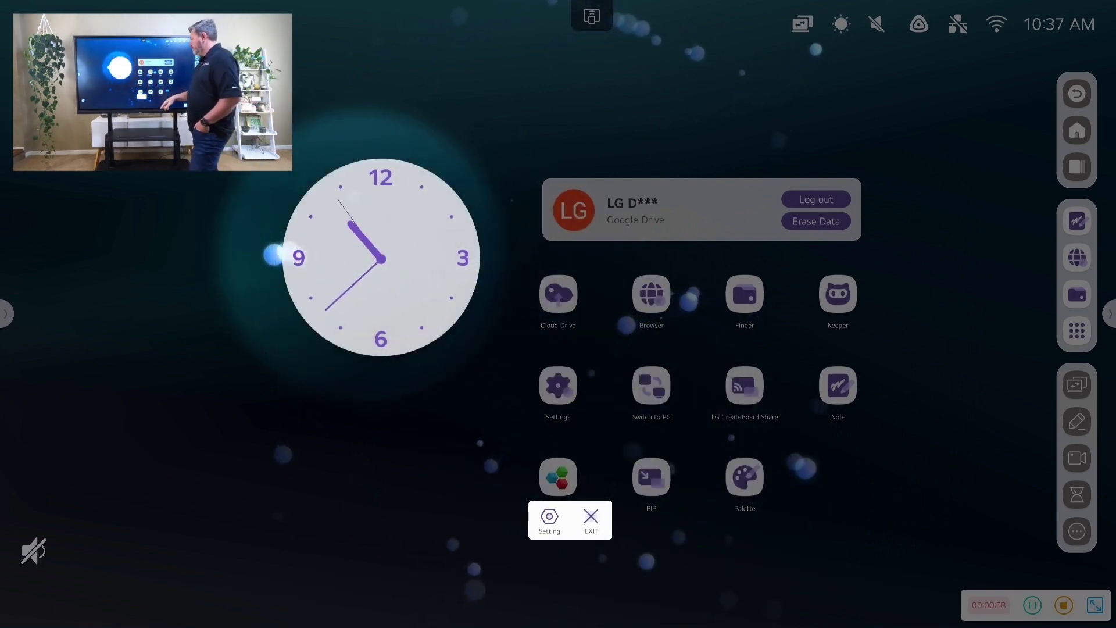
pyautogui.click(591, 517)
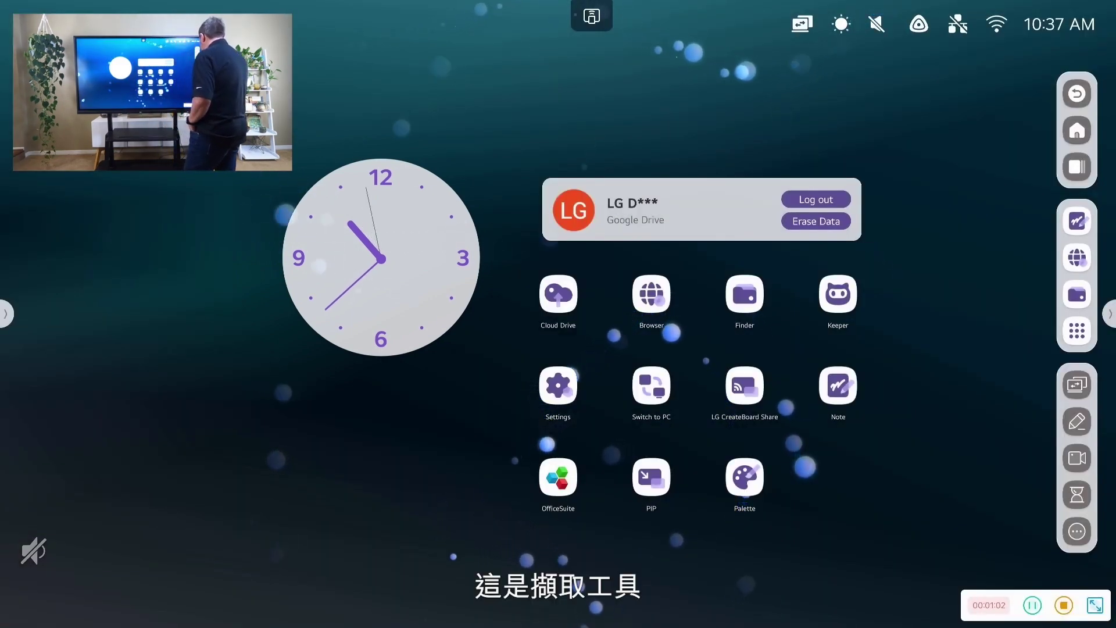
# Open PIP from More tools and snap its window to the left half
pyautogui.click(1076, 531)
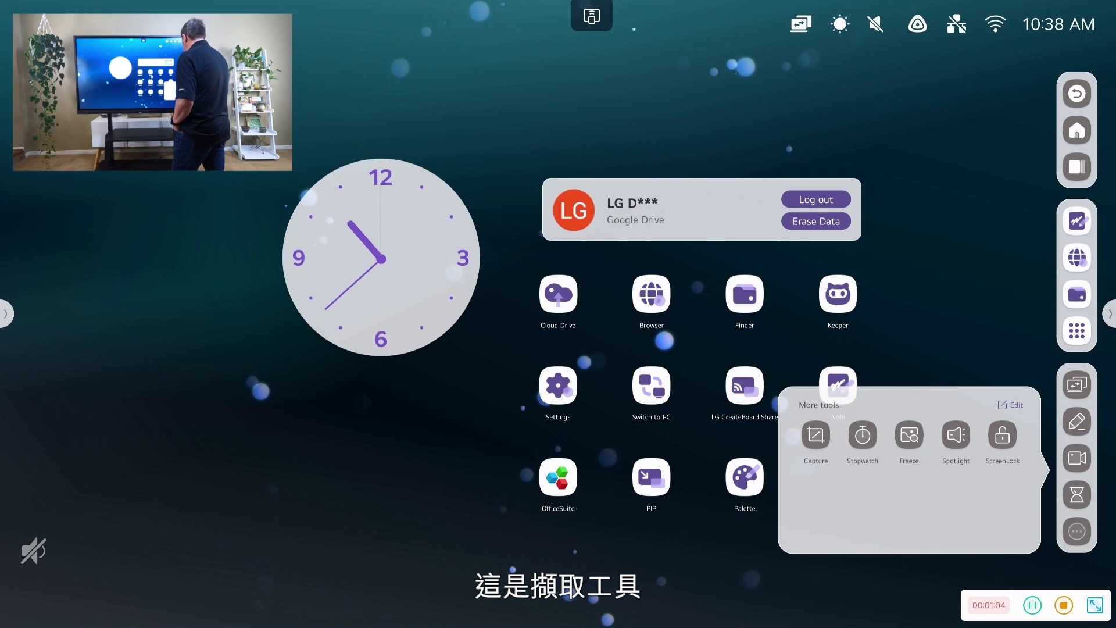
pyautogui.click(650, 477)
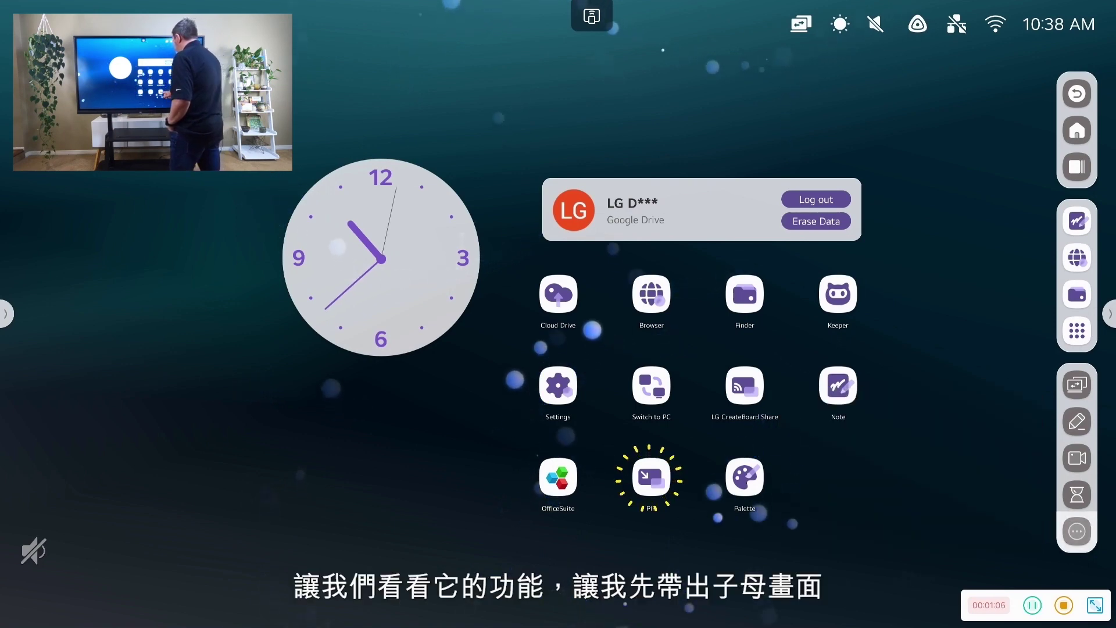
pyautogui.click(651, 477)
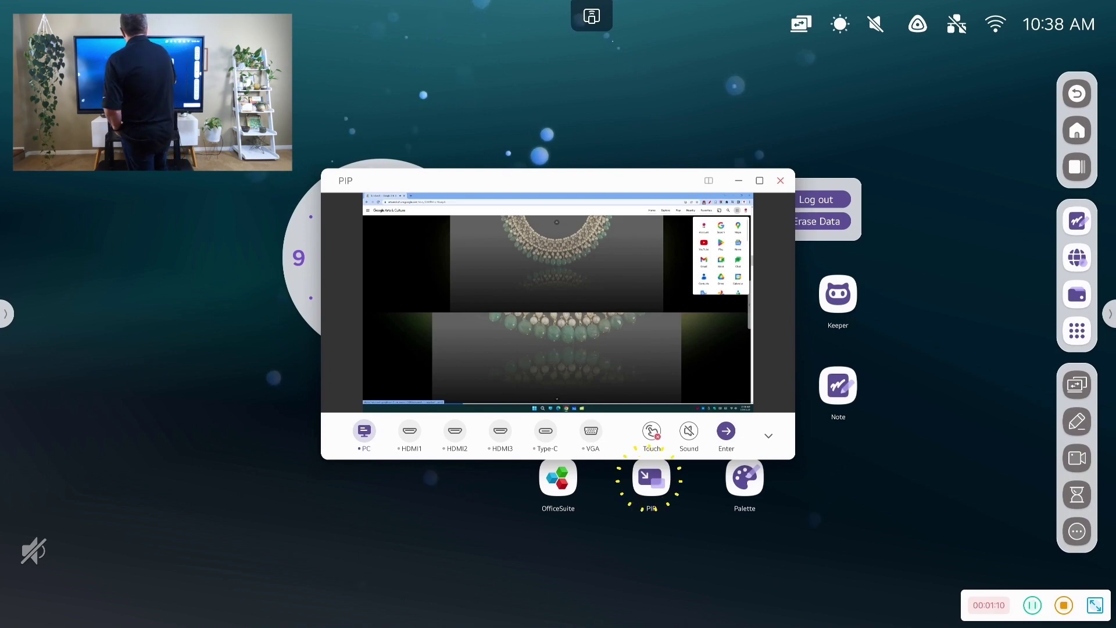
pyautogui.click(702, 208)
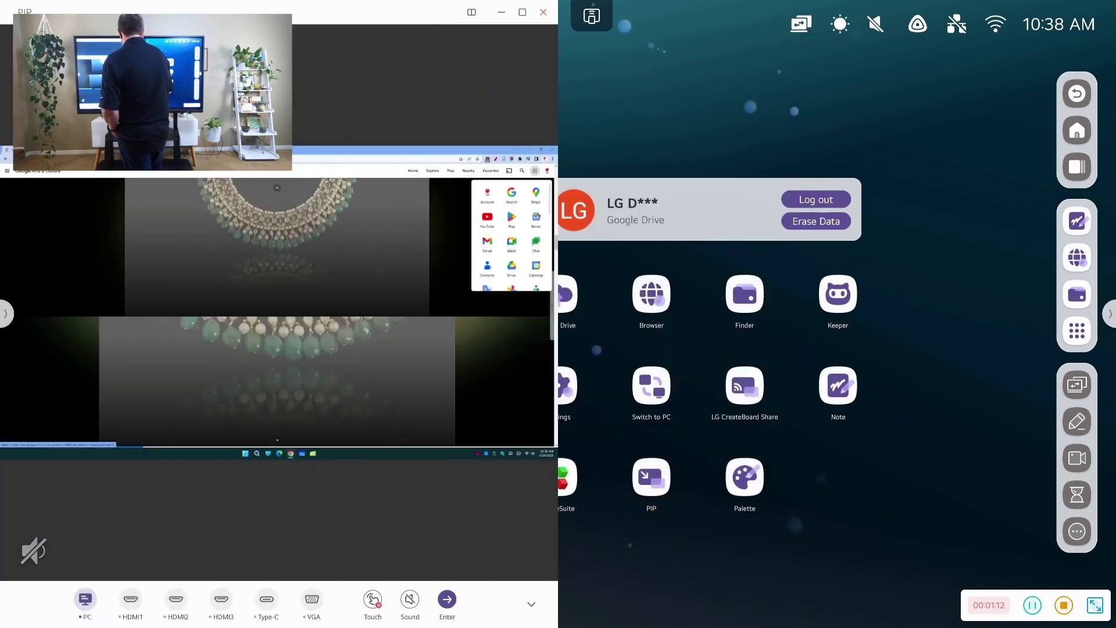
# Enable touch control of the PC and scroll the Guluband page to its Etymology section
pyautogui.click(373, 599)
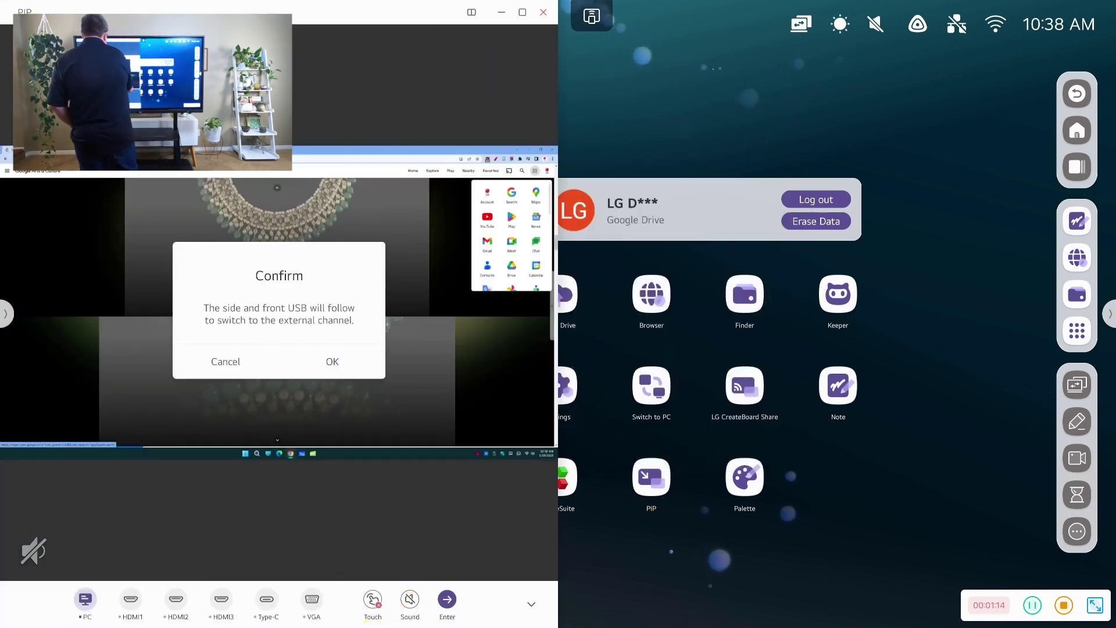
pyautogui.click(331, 361)
pyautogui.scroll(-5, 276, 314)
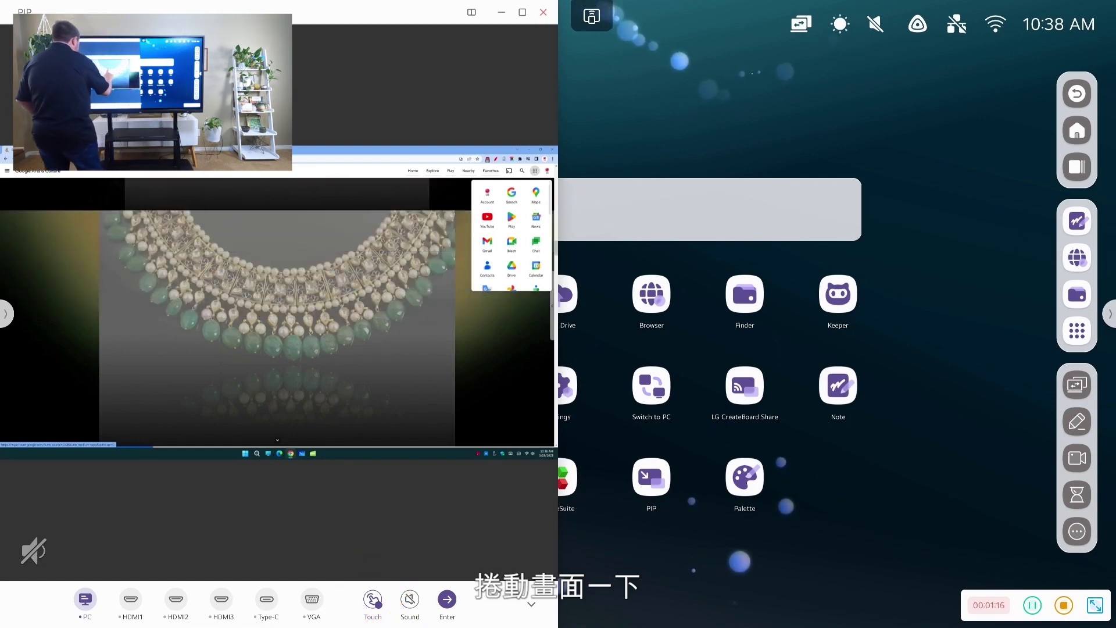
pyautogui.scroll(-3, 280, 349)
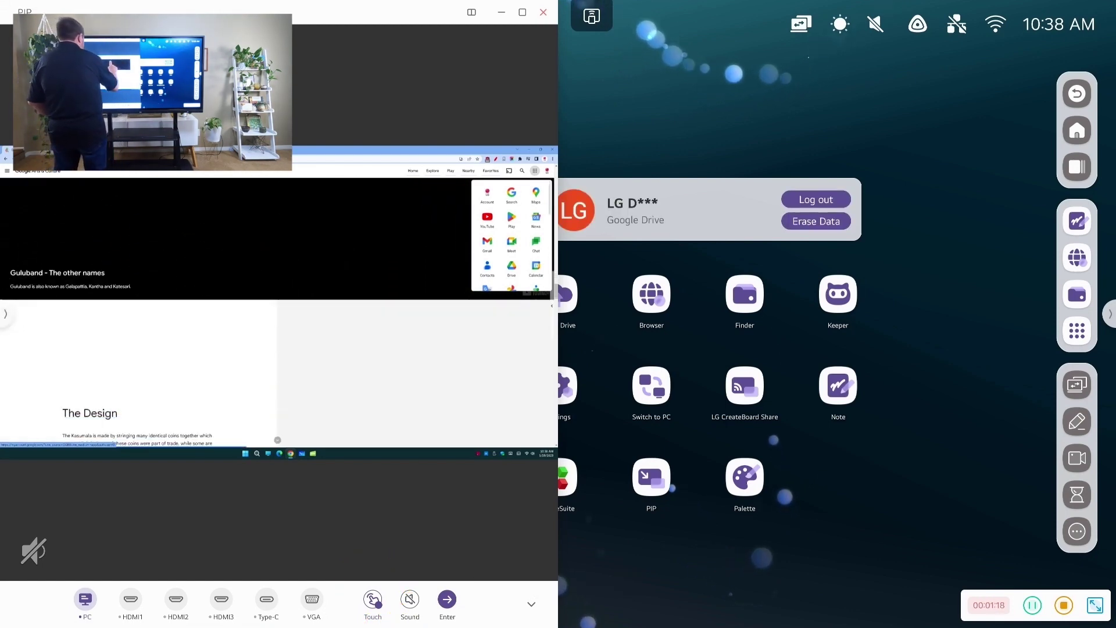
pyautogui.scroll(-3, 280, 349)
pyautogui.scroll(-3, 280, 350)
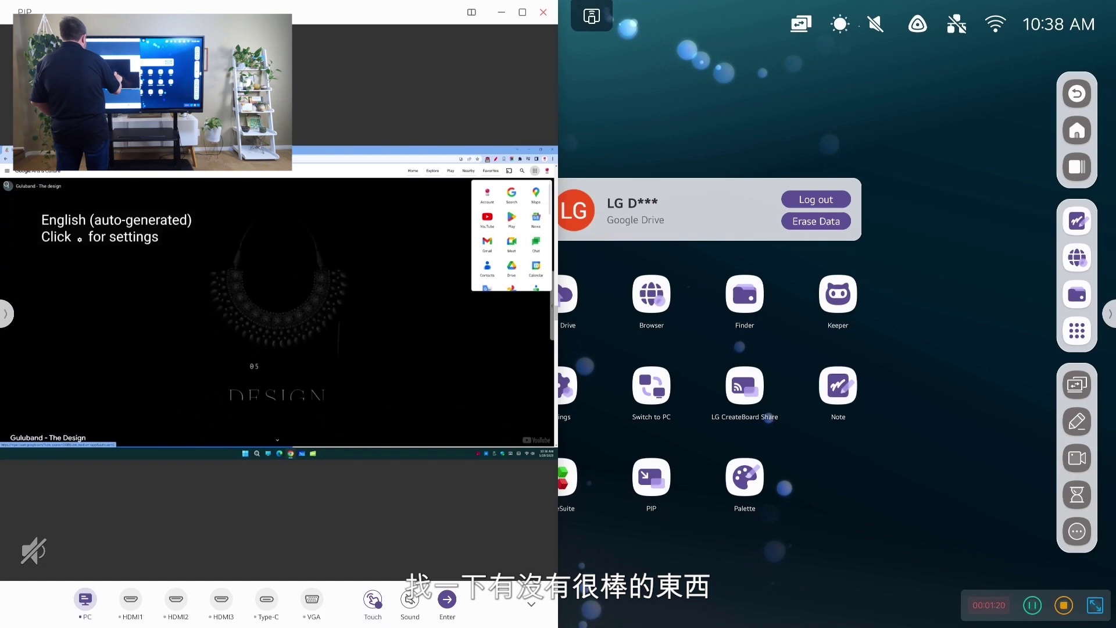
pyautogui.scroll(-3, 280, 349)
pyautogui.scroll(-3, 280, 312)
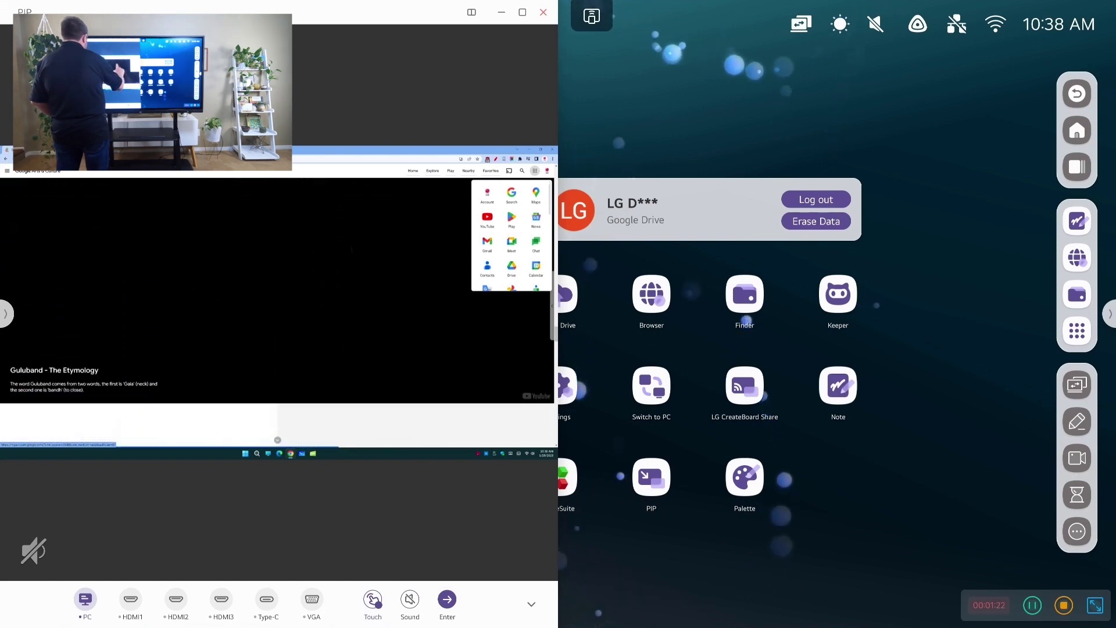
pyautogui.scroll(3, 280, 313)
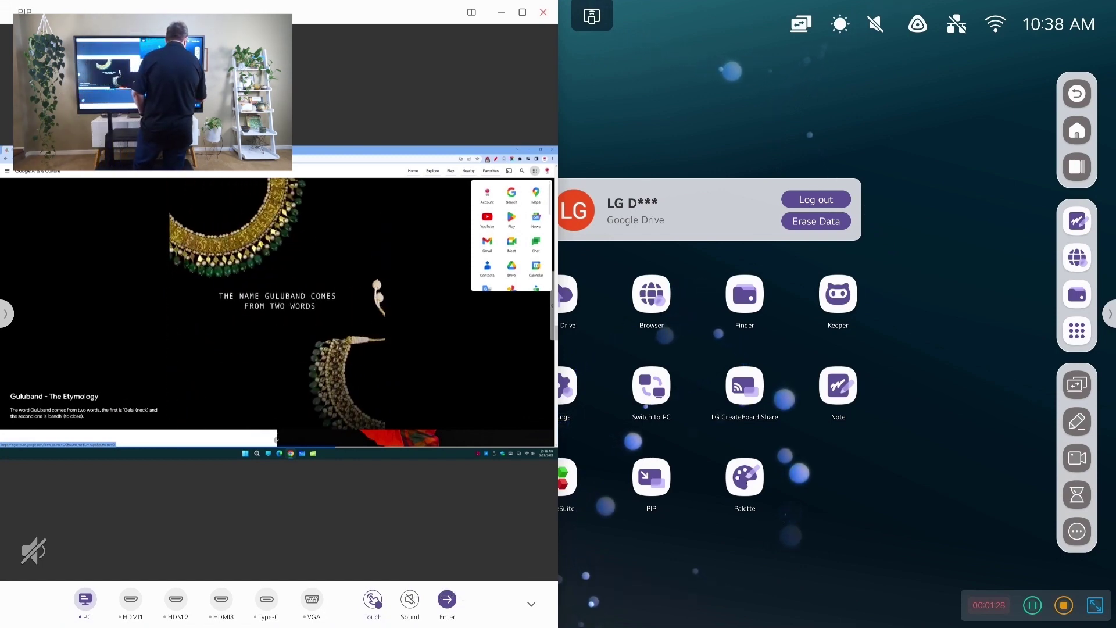
# Capture a screen region framed around the GULUBAND necklace and save it
pyautogui.click(1077, 531)
pyautogui.click(815, 435)
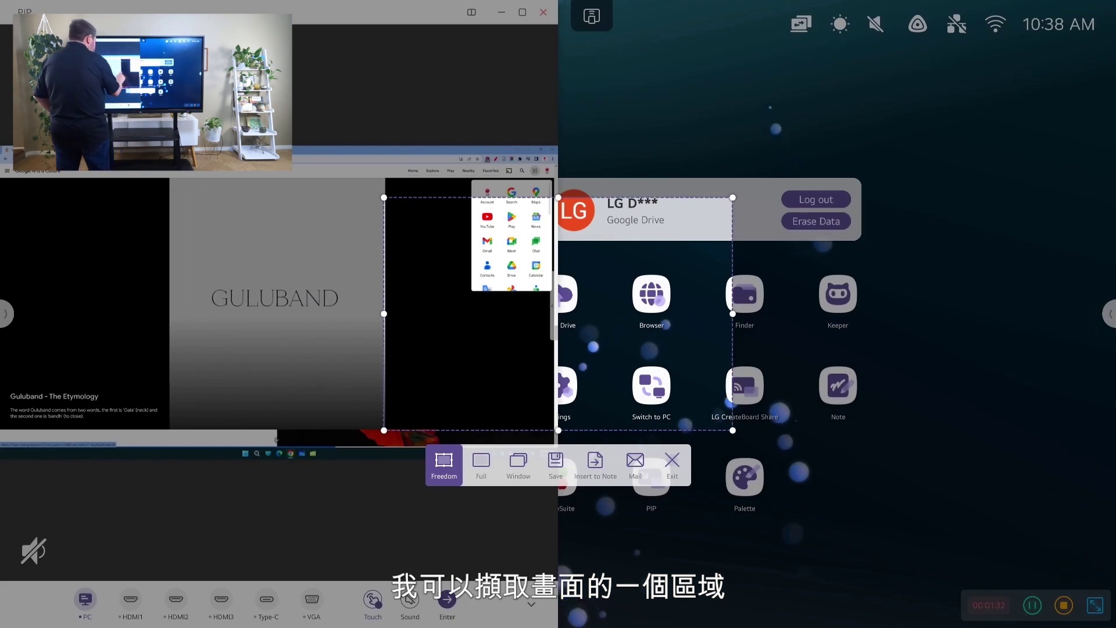
pyautogui.moveTo(384, 314); pyautogui.dragTo(8, 314)
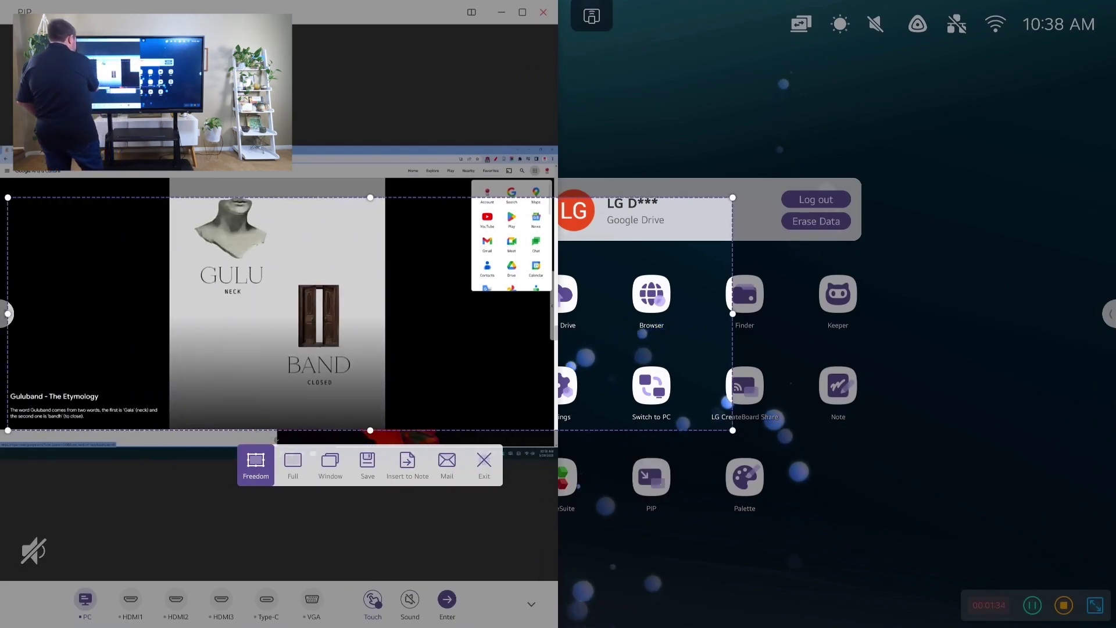
pyautogui.moveTo(7, 198)
pyautogui.mouseDown()
pyautogui.moveTo(180, 190)
pyautogui.moveTo(167, 179)
pyautogui.mouseUp()
pyautogui.moveTo(732, 305); pyautogui.dragTo(392, 304)
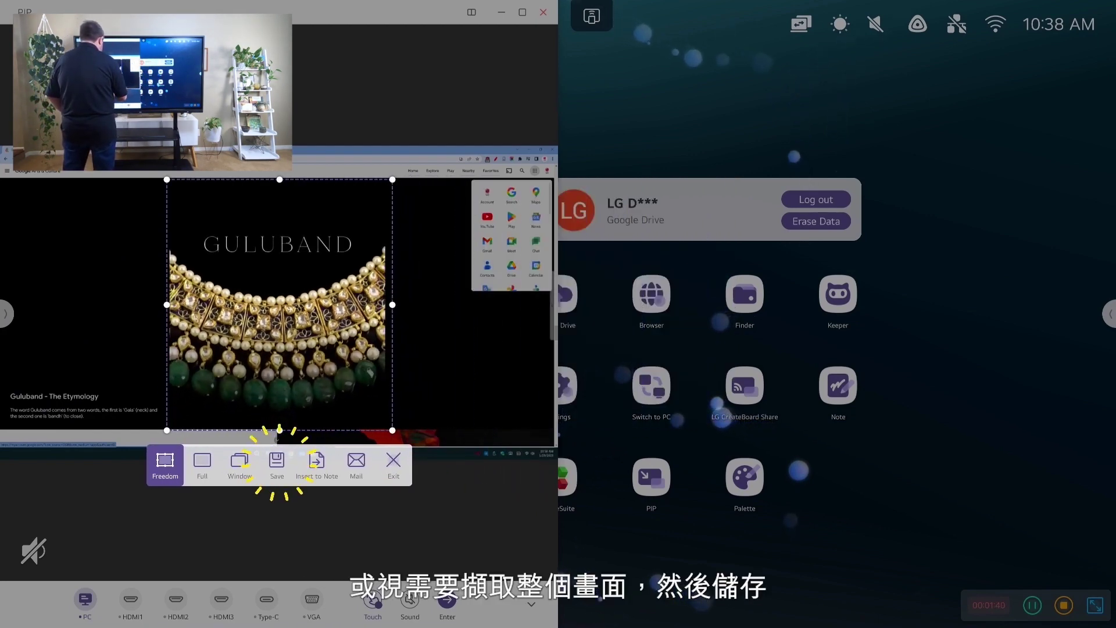
pyautogui.click(277, 460)
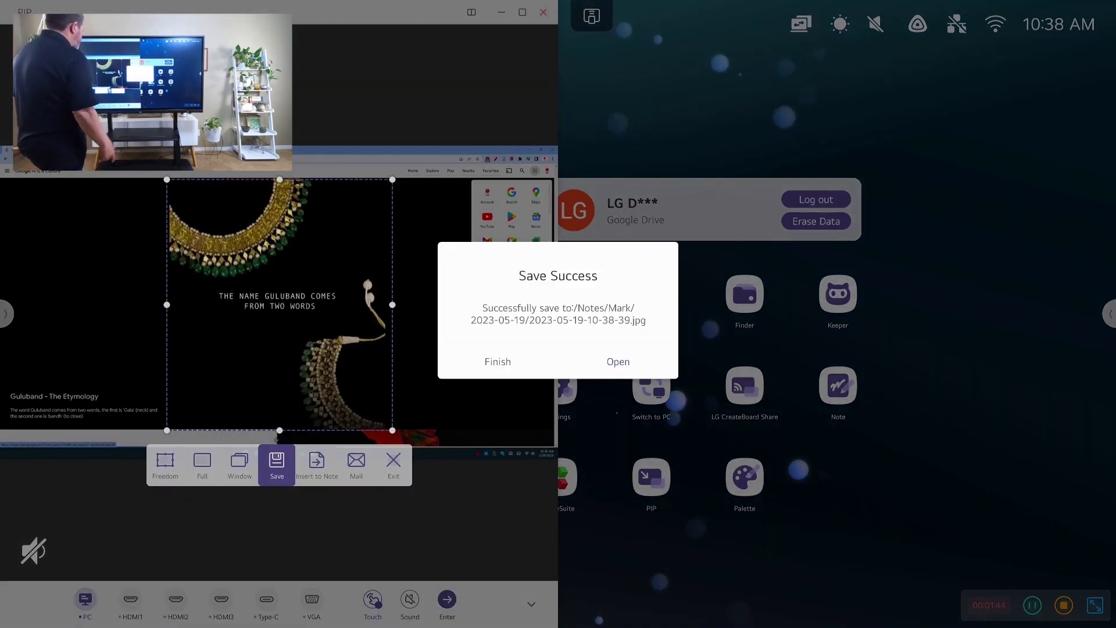
# Open the saved capture in the file browser and send a copy
pyautogui.click(616, 360)
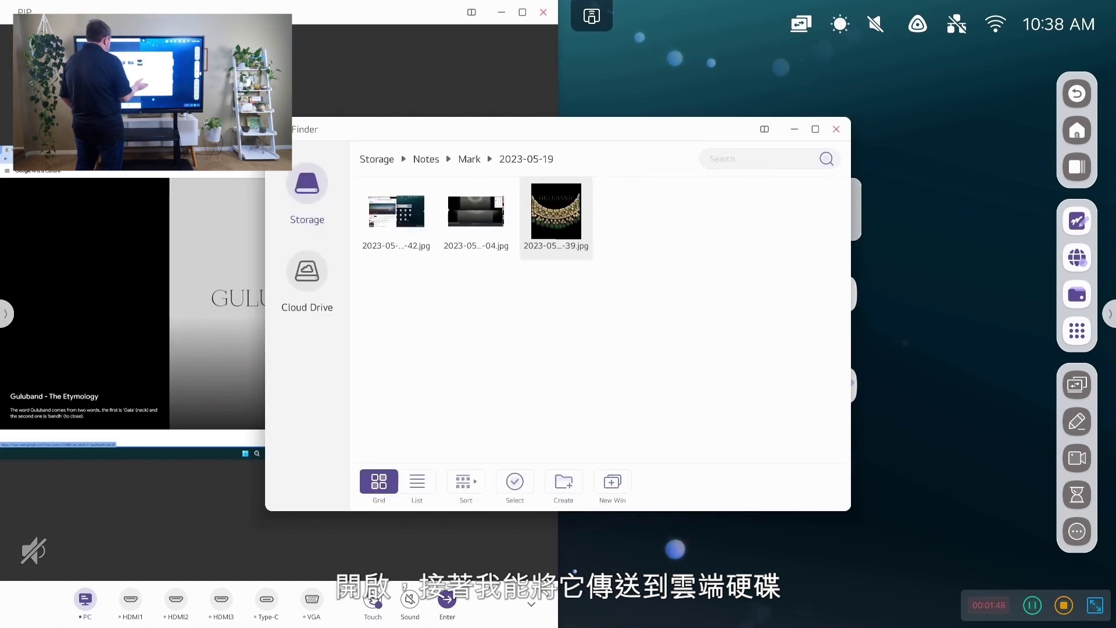
pyautogui.hscroll(2, 599, 487)
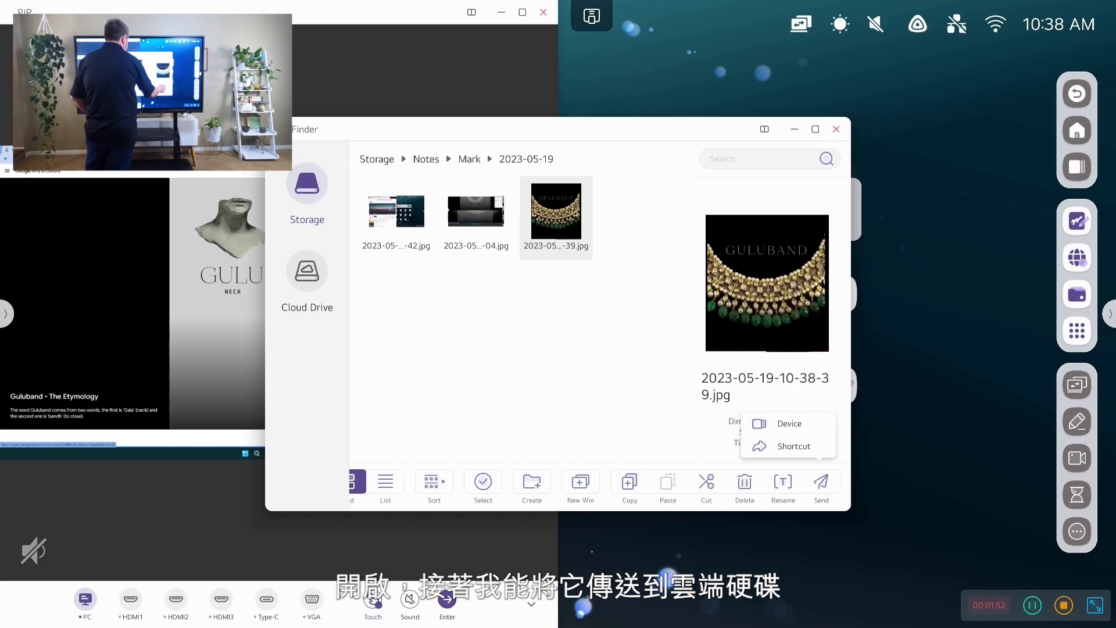
pyautogui.click(558, 314)
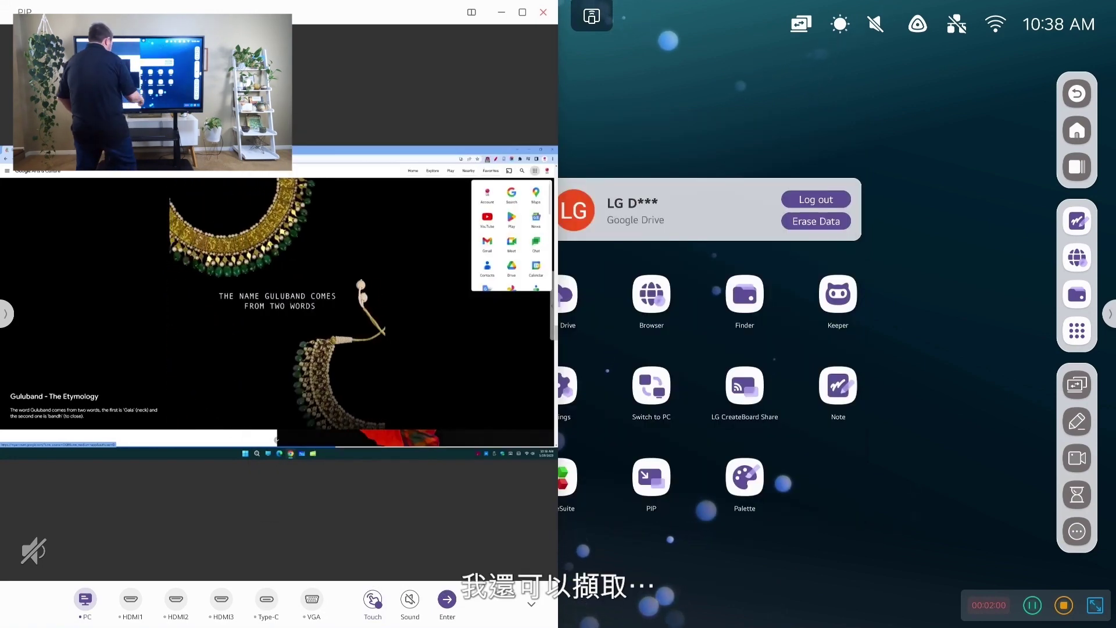
# Capture an area of the slide and insert it into a Note
pyautogui.click(1077, 531)
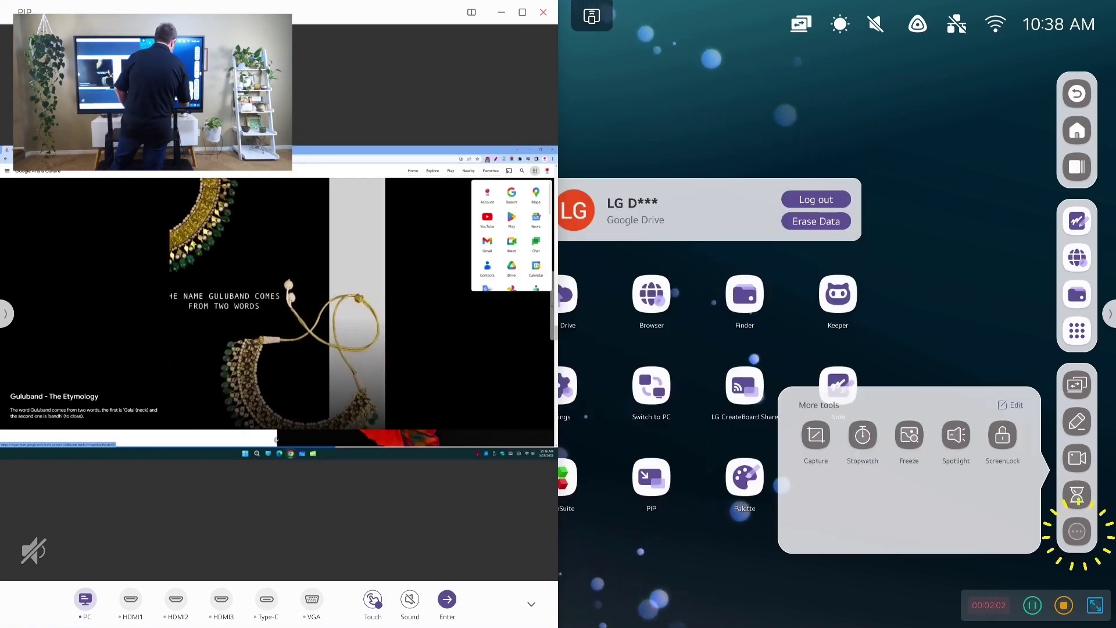
pyautogui.click(1077, 531)
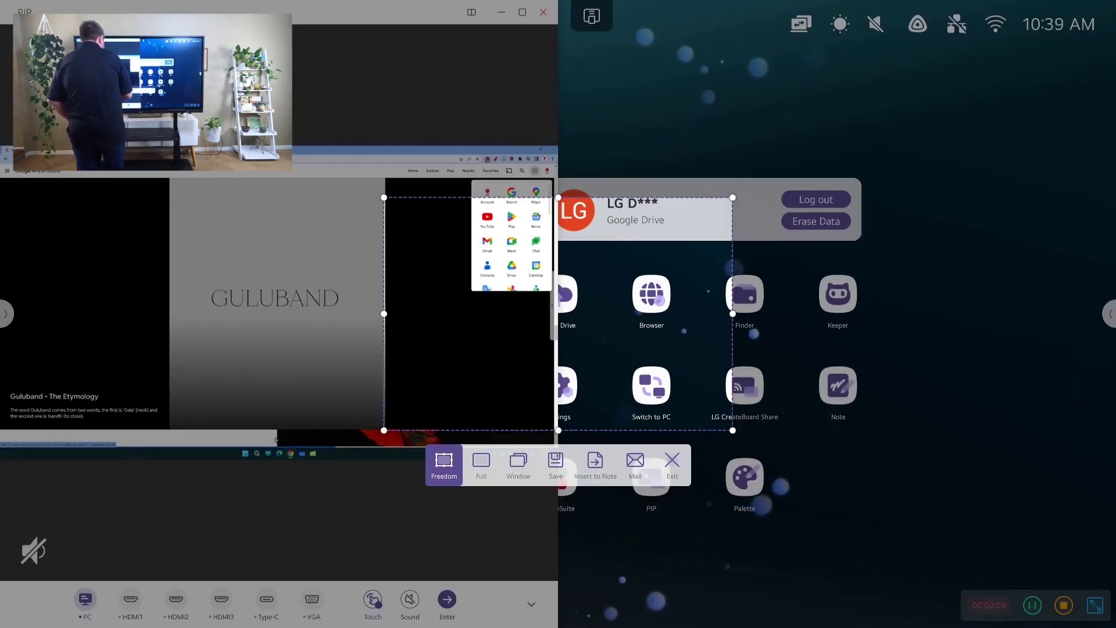
pyautogui.moveTo(558, 314)
pyautogui.mouseDown()
pyautogui.moveTo(210, 267)
pyautogui.moveTo(273, 301)
pyautogui.moveTo(279, 286)
pyautogui.mouseUp()
pyautogui.click(316, 433)
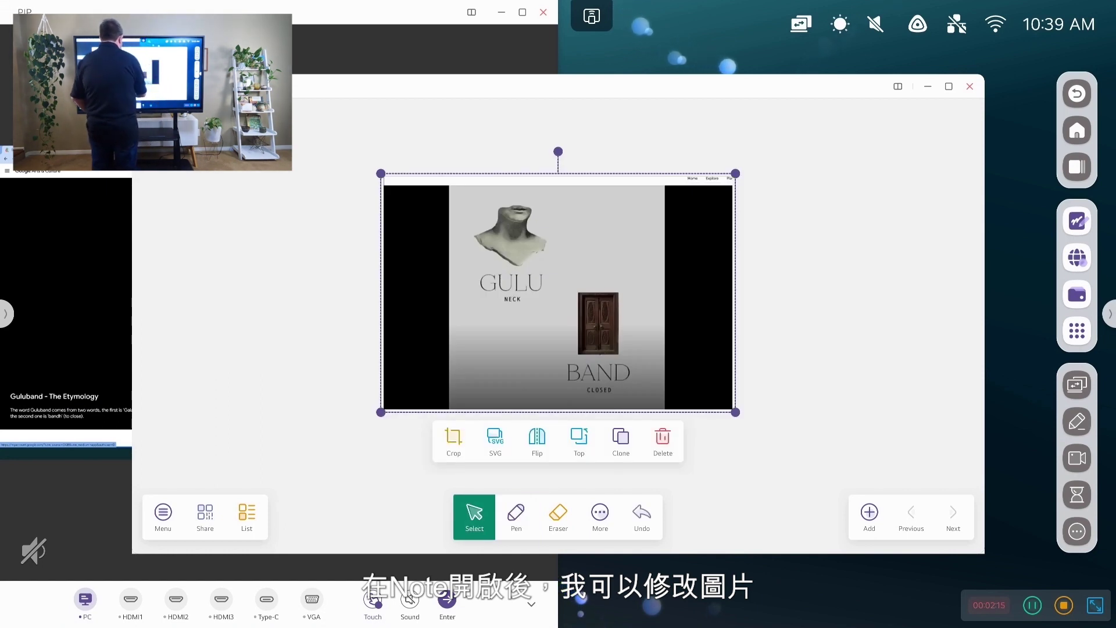
# Crop the image to a round shape, move it to the upper left, and exit Note
pyautogui.click(453, 440)
pyautogui.moveTo(384, 292); pyautogui.dragTo(403, 293)
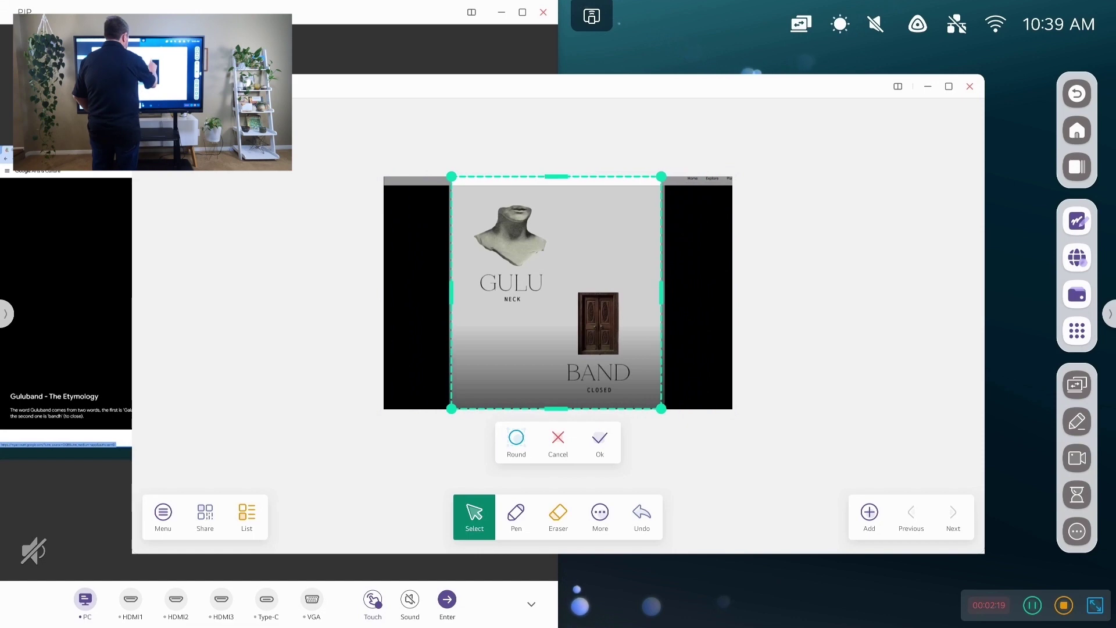
pyautogui.moveTo(661, 176); pyautogui.dragTo(667, 214)
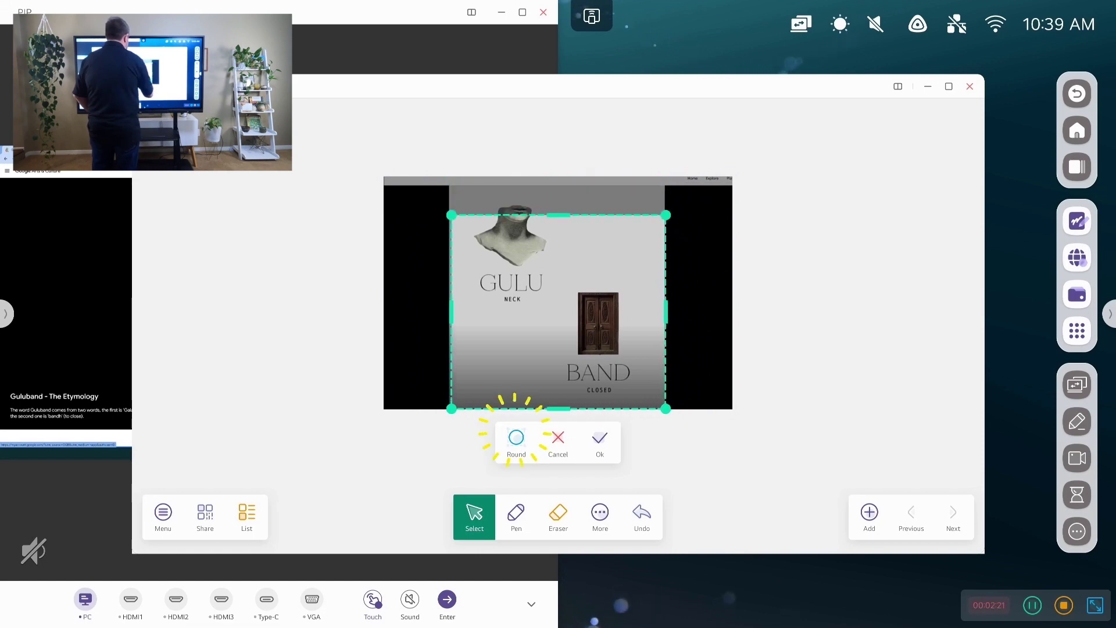
pyautogui.click(516, 437)
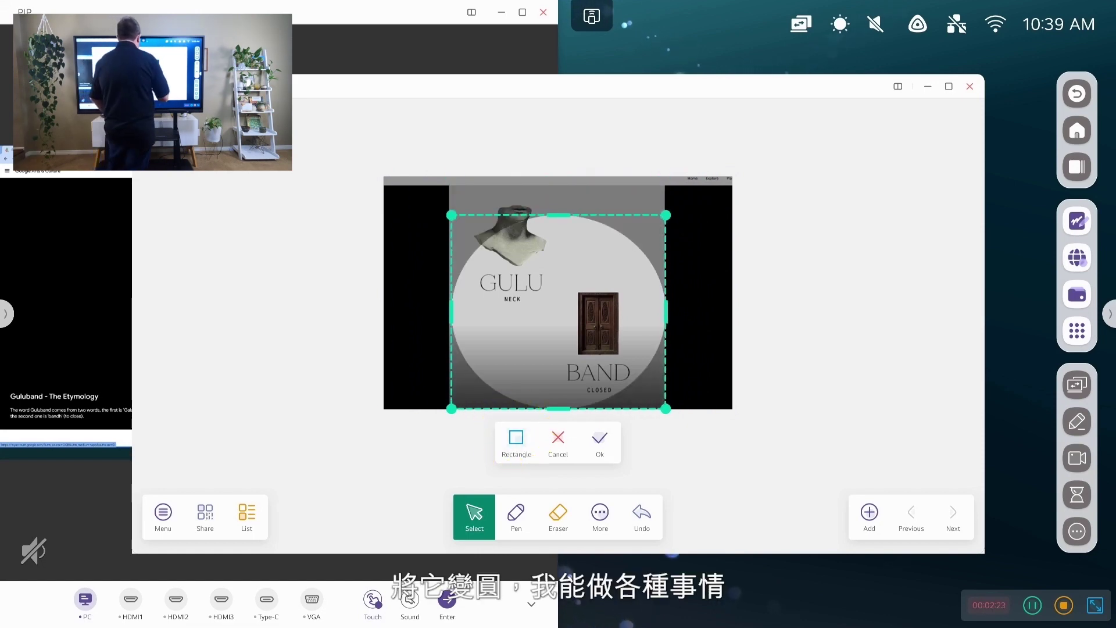
pyautogui.click(600, 443)
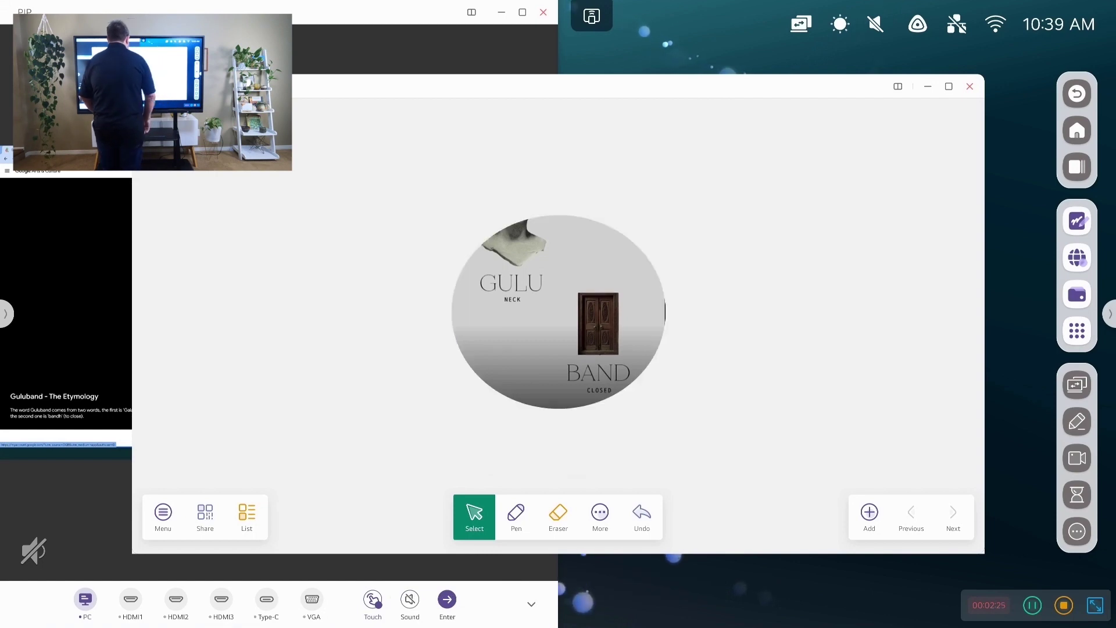
pyautogui.moveTo(558, 312)
pyautogui.mouseDown()
pyautogui.moveTo(291, 290)
pyautogui.moveTo(271, 238)
pyautogui.mouseUp()
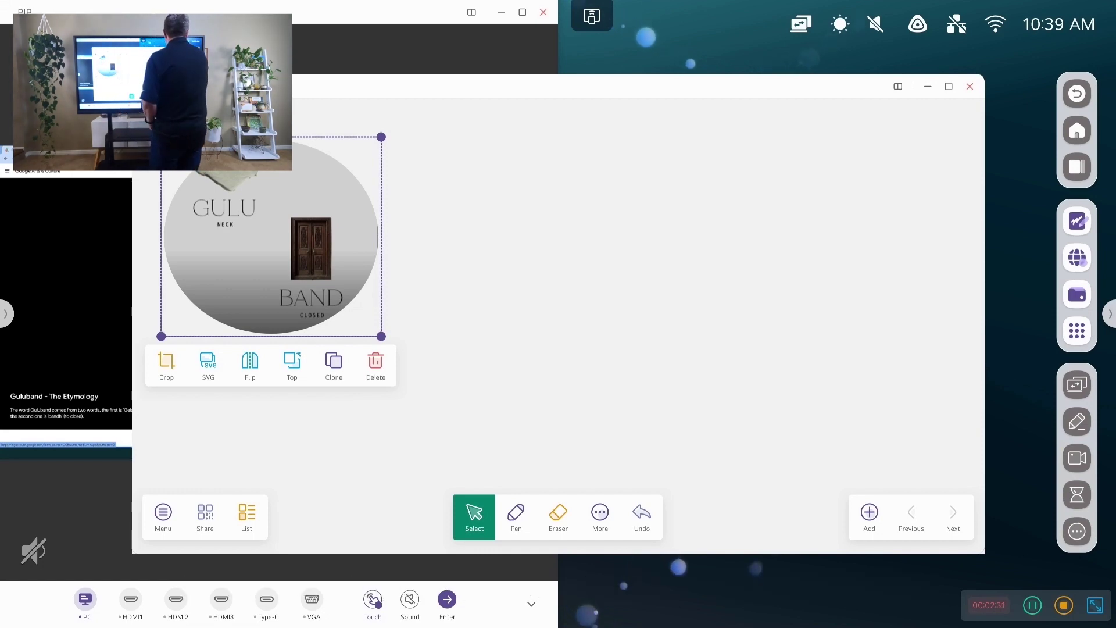
pyautogui.press('Escape')
pyautogui.click(557, 355)
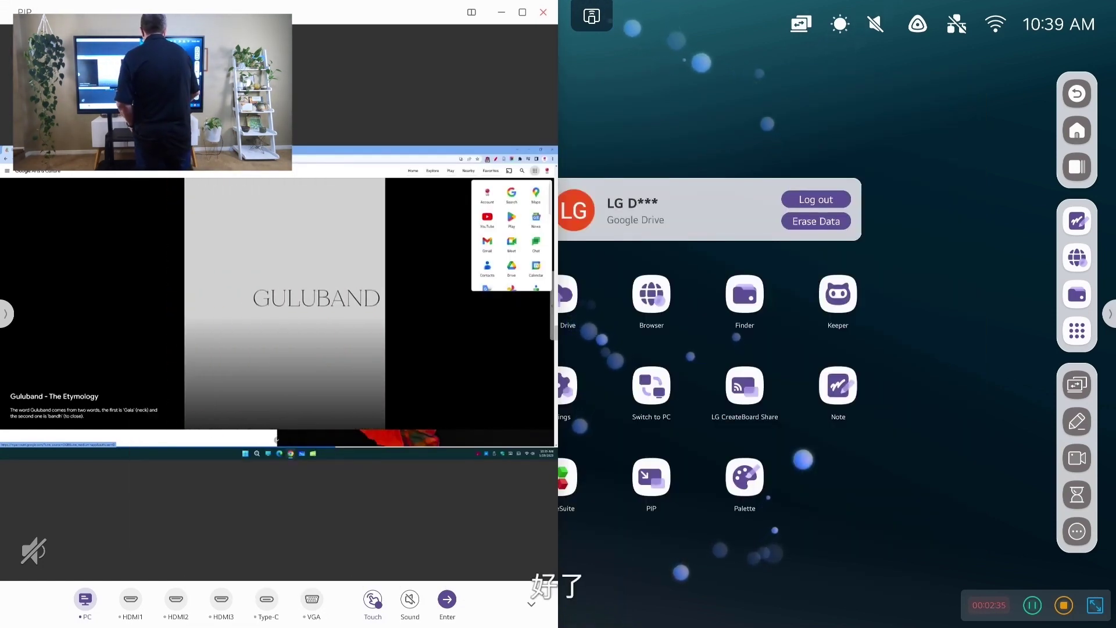
# Freeze the screen, zoom in twice on the door and BAND CLOSED, then reset to full view
pyautogui.click(1078, 530)
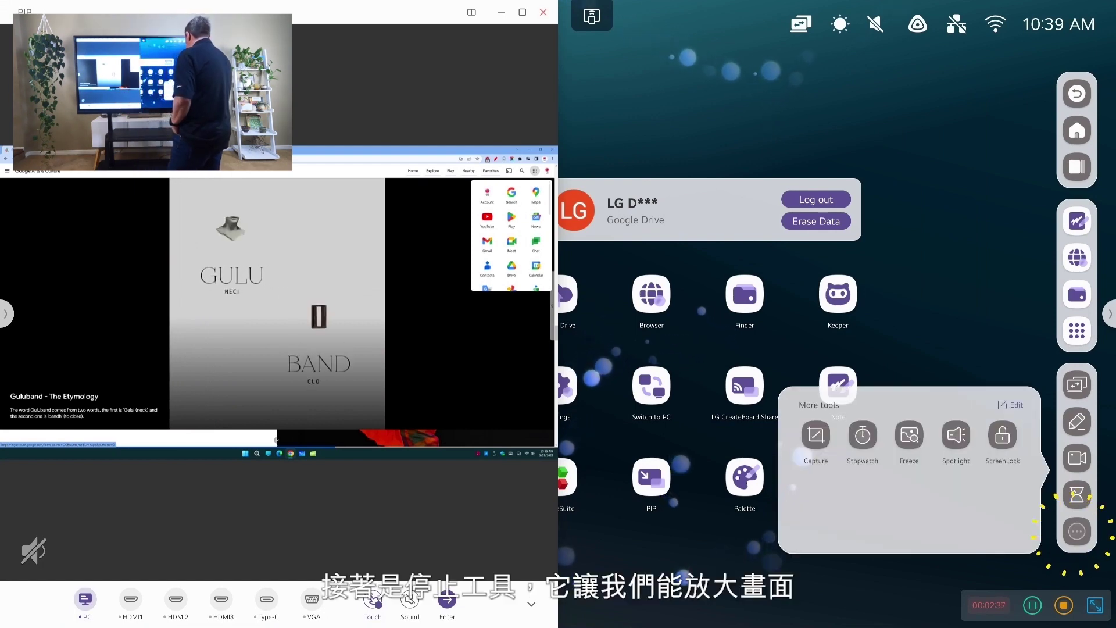
pyautogui.click(909, 435)
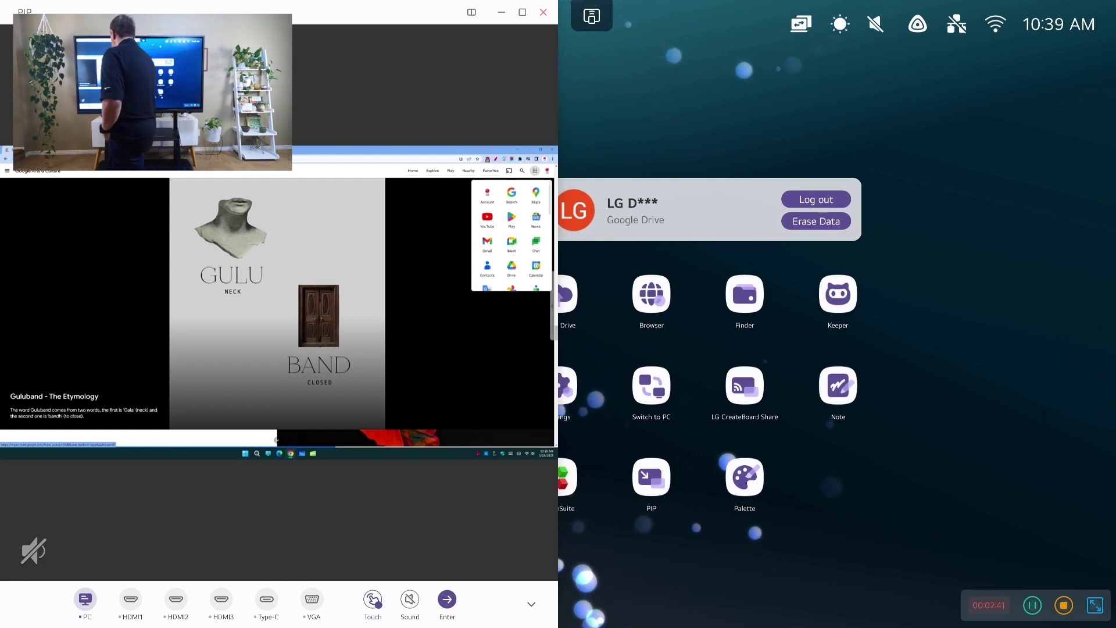
pyautogui.click(510, 538)
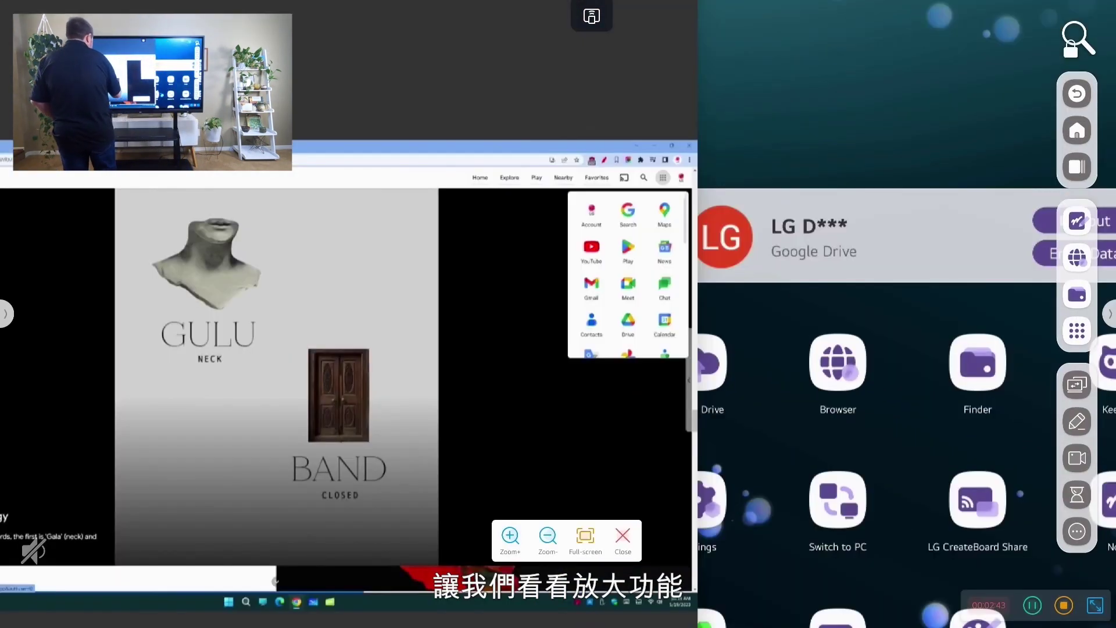
pyautogui.moveTo(348, 349); pyautogui.dragTo(343, 294)
pyautogui.click(510, 536)
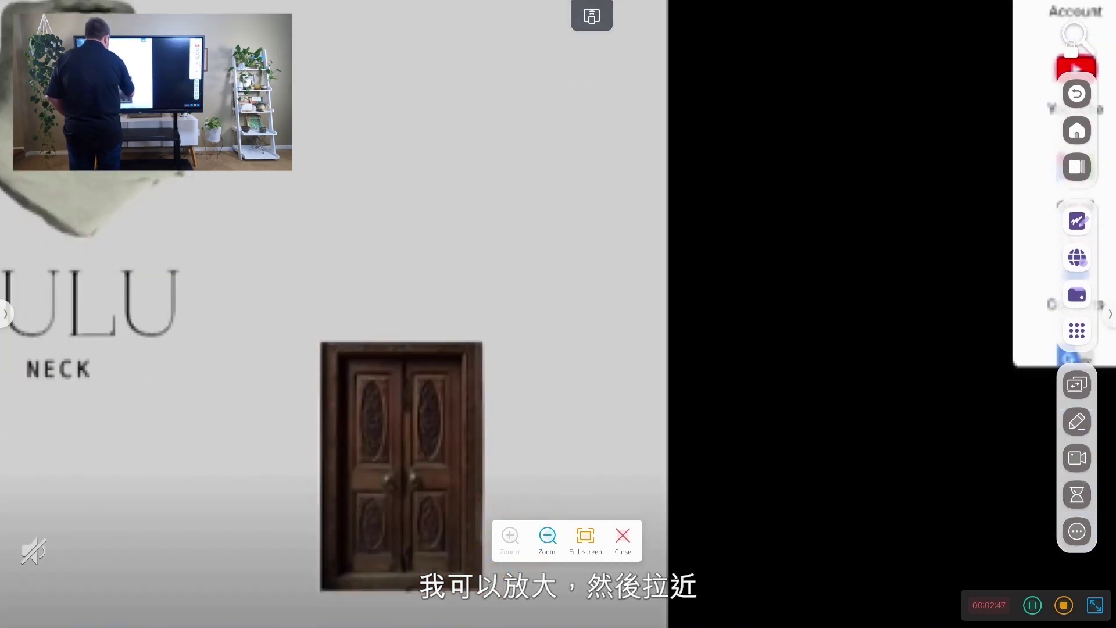
pyautogui.moveTo(401, 465); pyautogui.dragTo(391, 304)
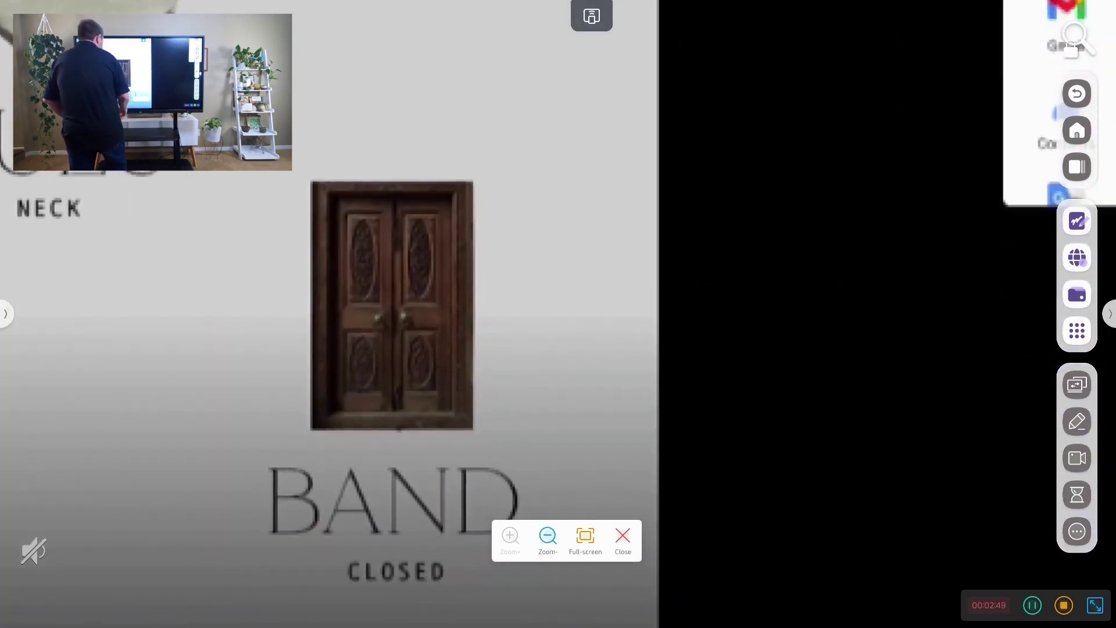
pyautogui.click(585, 535)
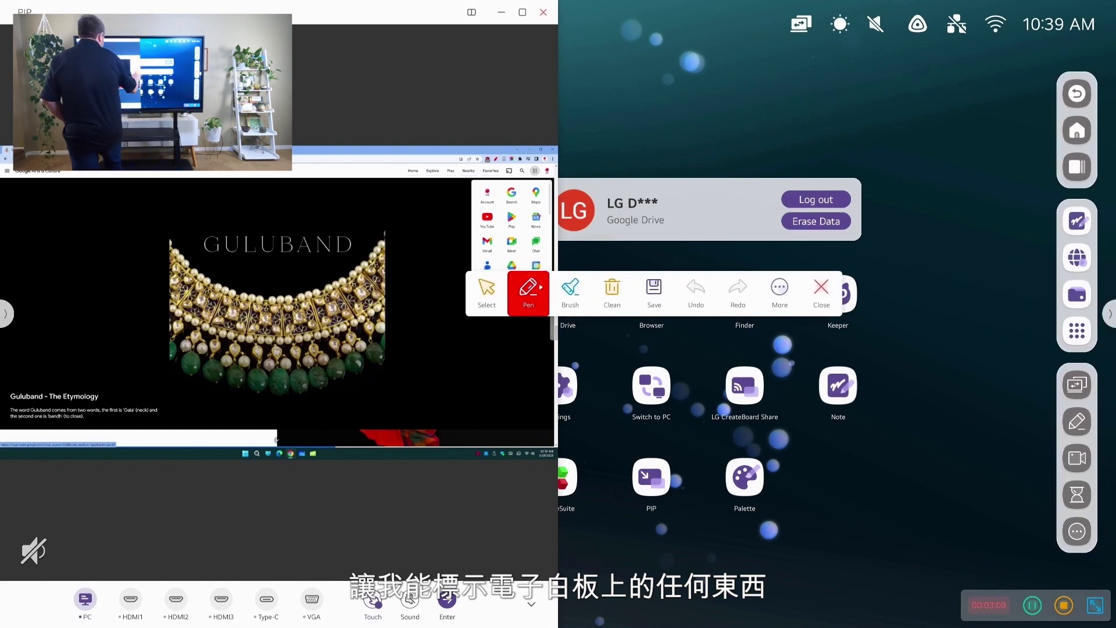
# Circle the necklace in red, write NOTE, underline GULUBAND, and save a snapshot
pyautogui.moveTo(398, 230)
pyautogui.mouseDown()
pyautogui.moveTo(250, 197)
pyautogui.moveTo(233, 407)
pyautogui.moveTo(256, 221)
pyautogui.mouseUp()
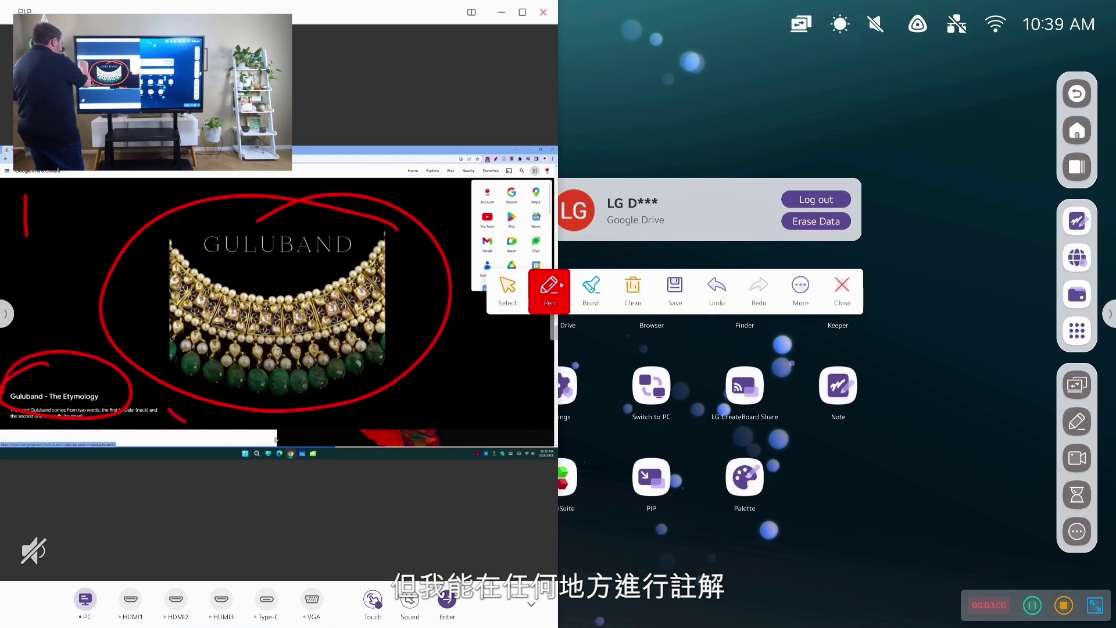
pyautogui.moveTo(104, 189); pyautogui.dragTo(102, 222)
pyautogui.click(102, 234)
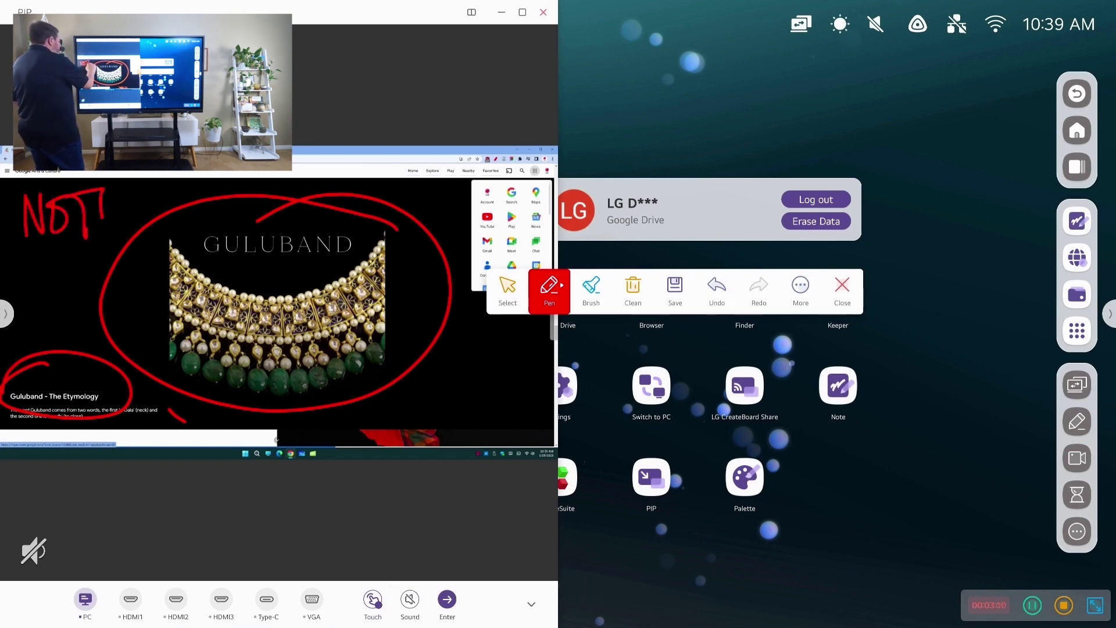
pyautogui.moveTo(217, 265); pyautogui.dragTo(337, 263)
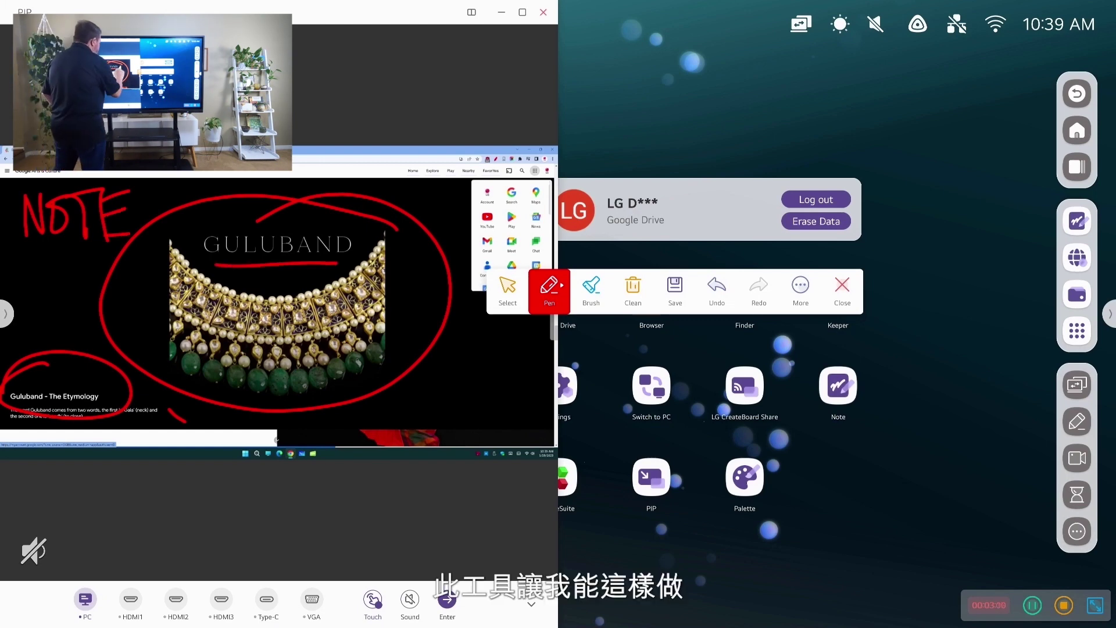
pyautogui.click(675, 286)
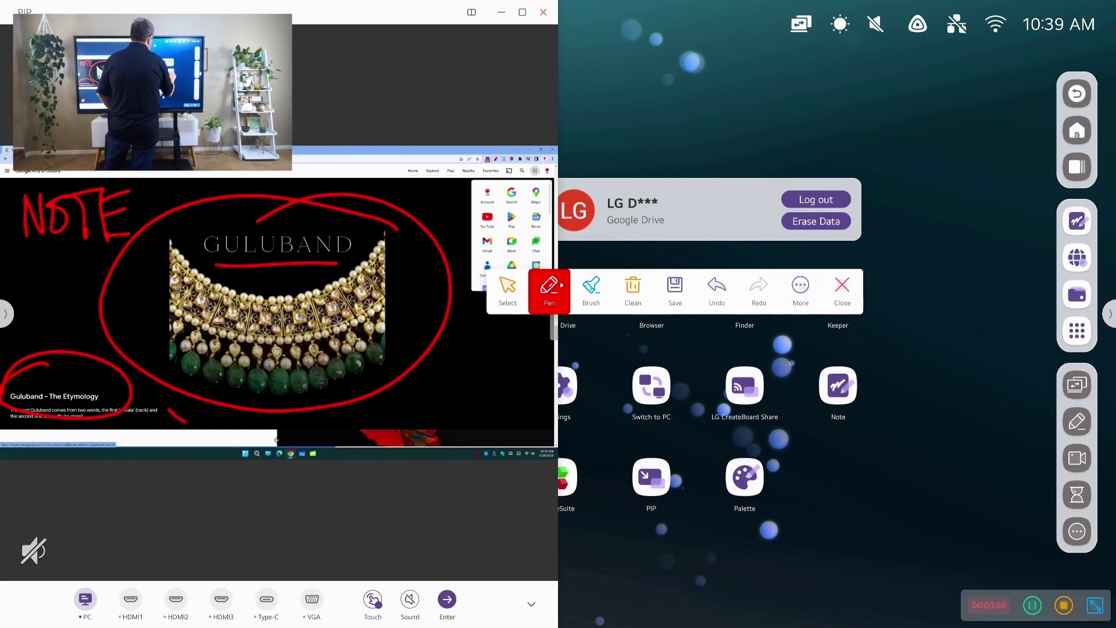
# Show the annotated slide's share QR code and upload the snapshot to the cloud
pyautogui.click(800, 286)
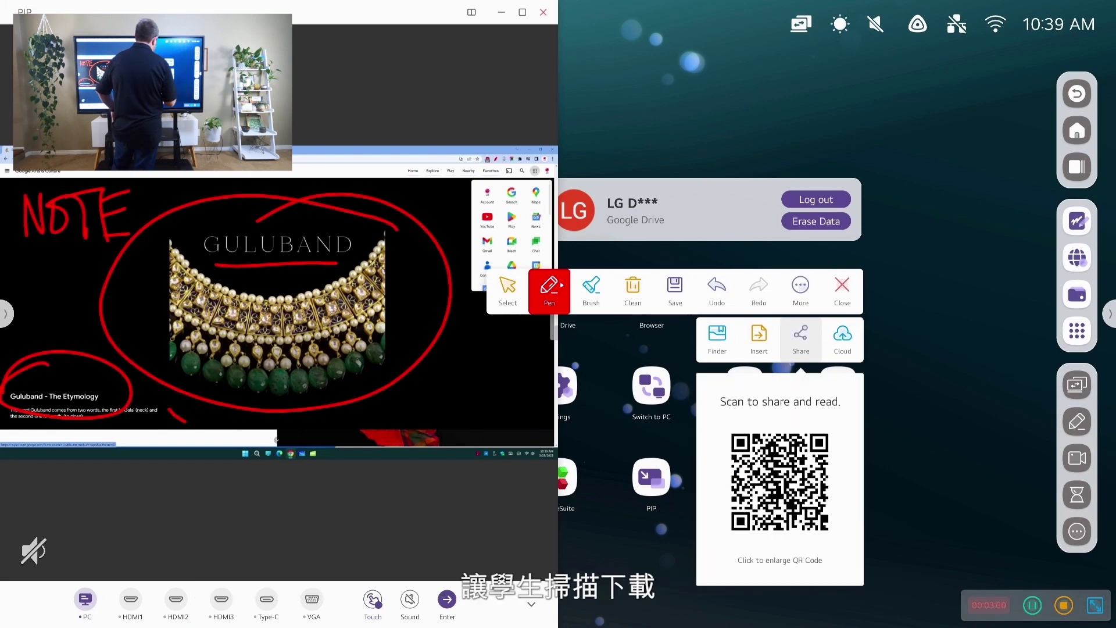
pyautogui.click(844, 349)
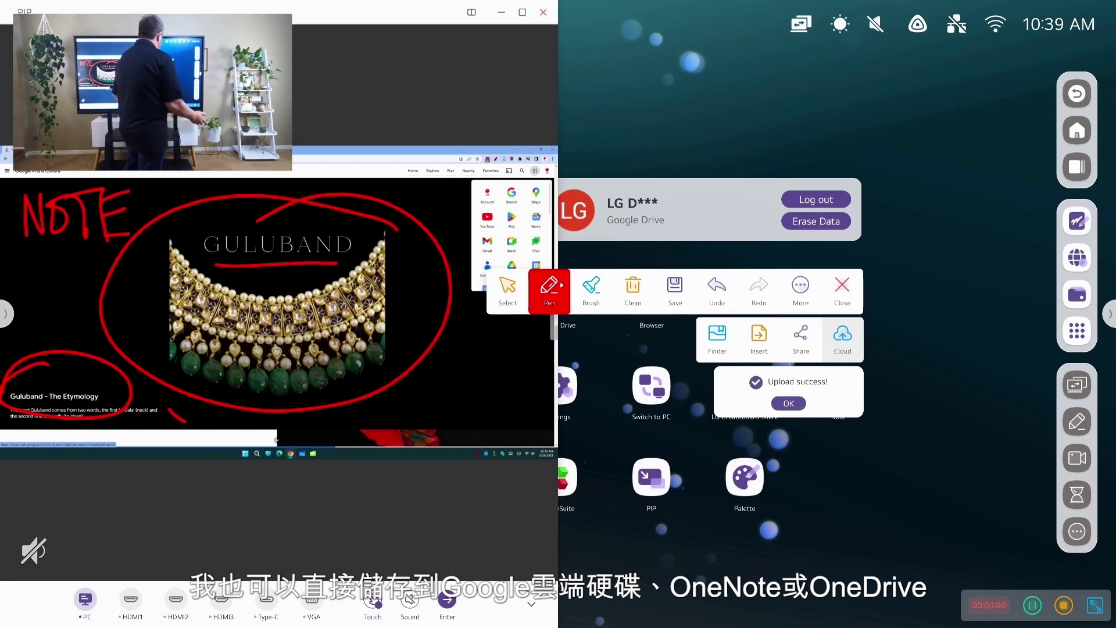
pyautogui.click(788, 403)
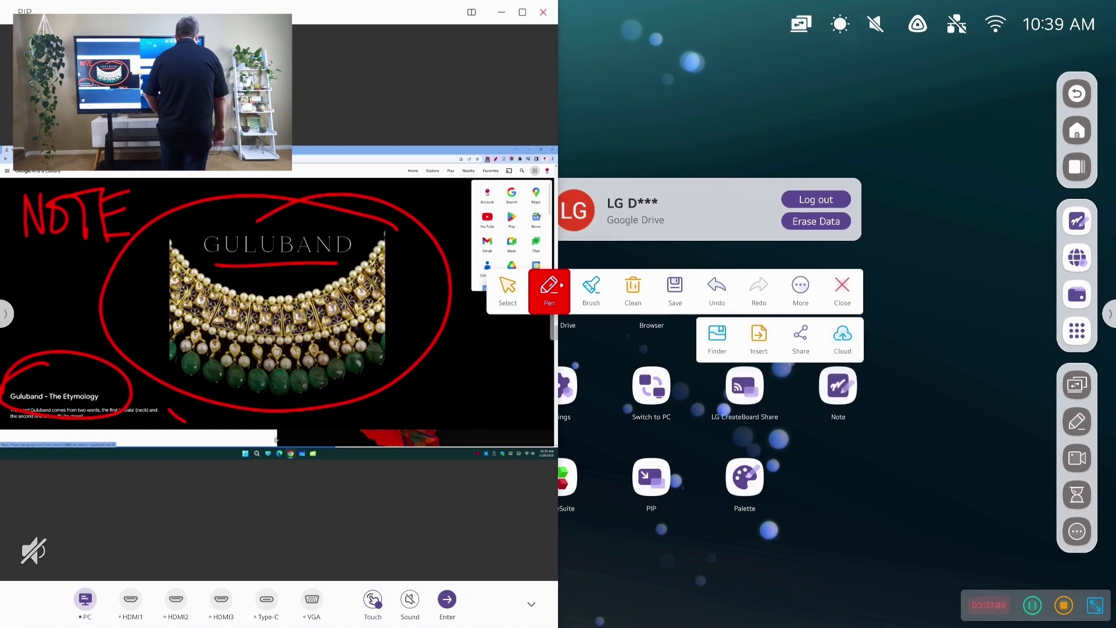
# Close the snapshot options and pen overlay, clearing the red markings, then show More tools with ScreenLock
pyautogui.click(800, 285)
pyautogui.click(842, 285)
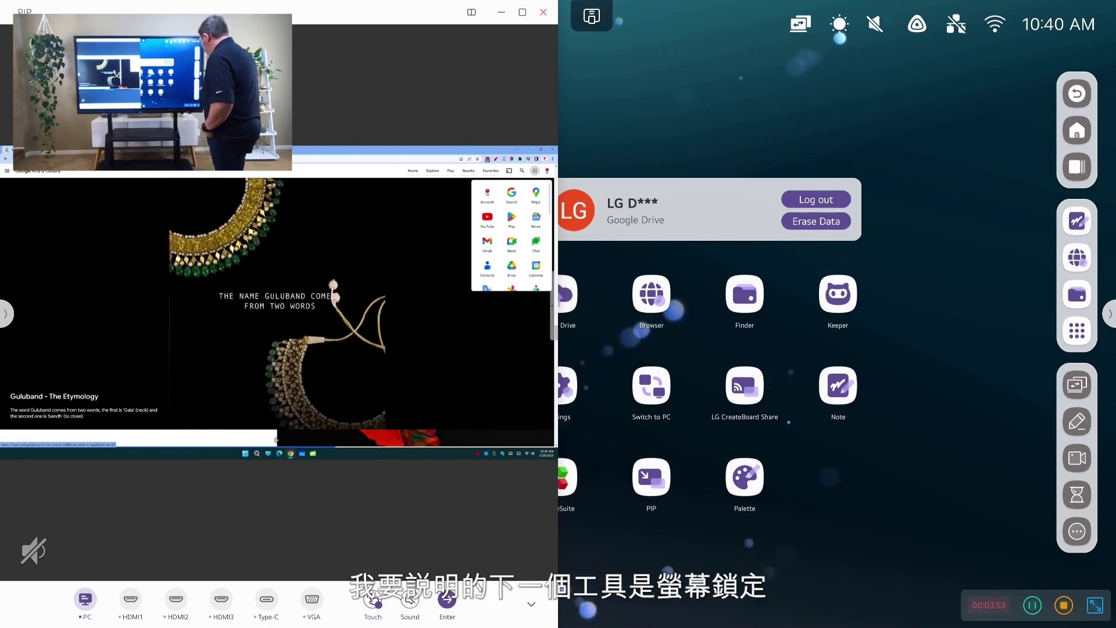
pyautogui.click(1077, 531)
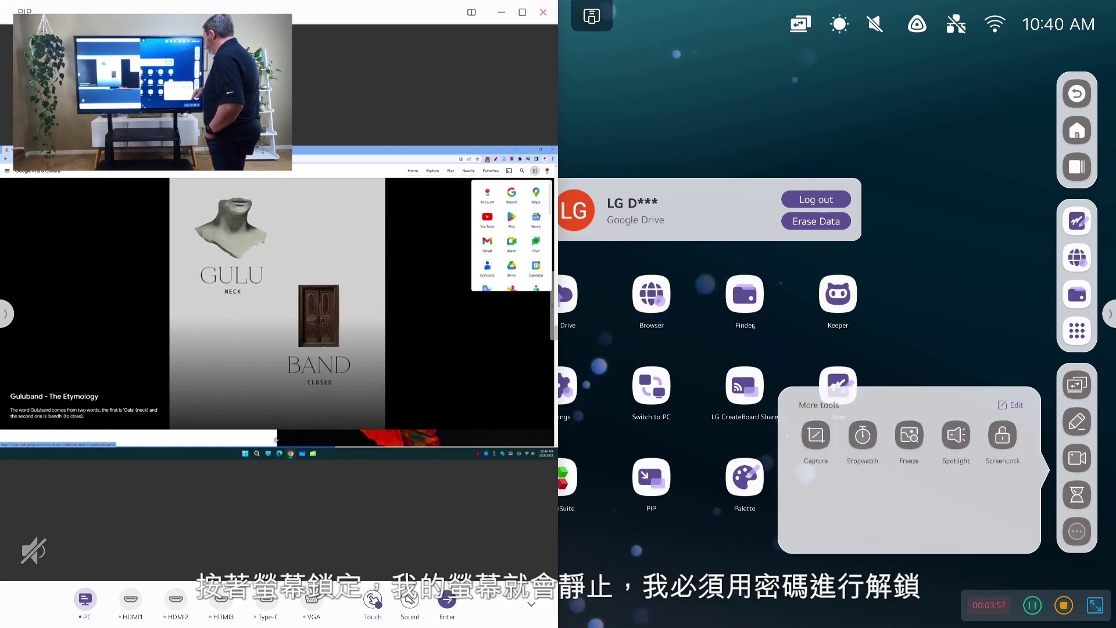